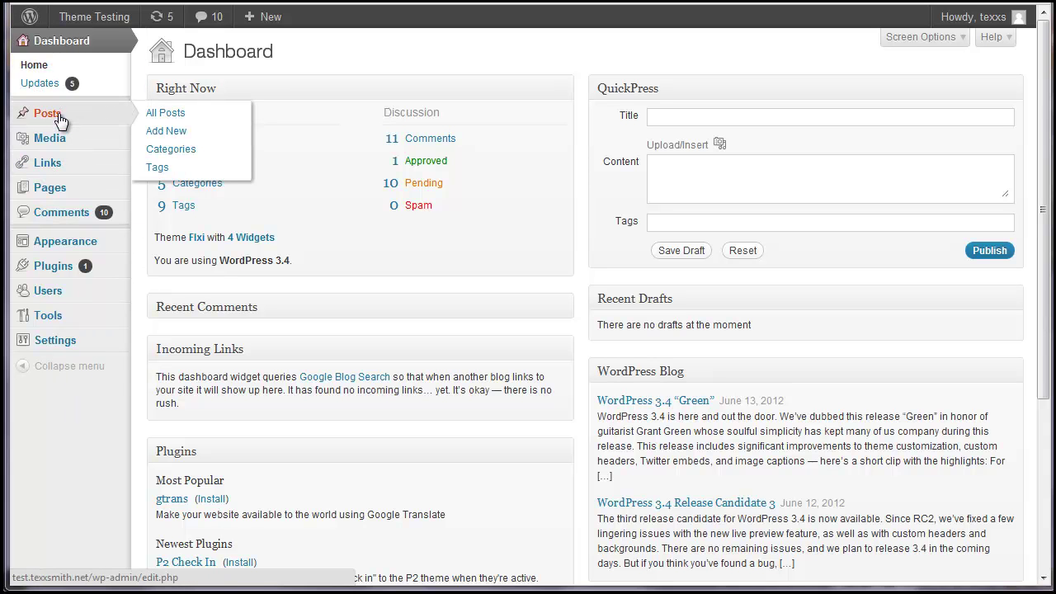
# Create a new post titled "The Title!" with body text "Filler text goes here . This is where you would write things and you can ever format them."
pyautogui.click(169, 135)
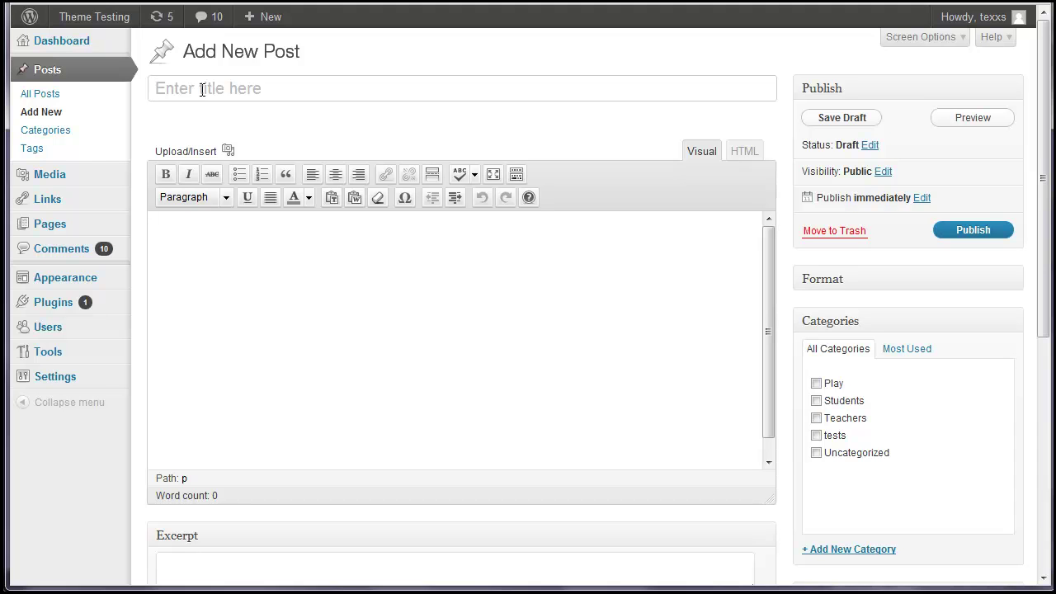
pyautogui.write('The Title!')
pyautogui.click(203, 248)
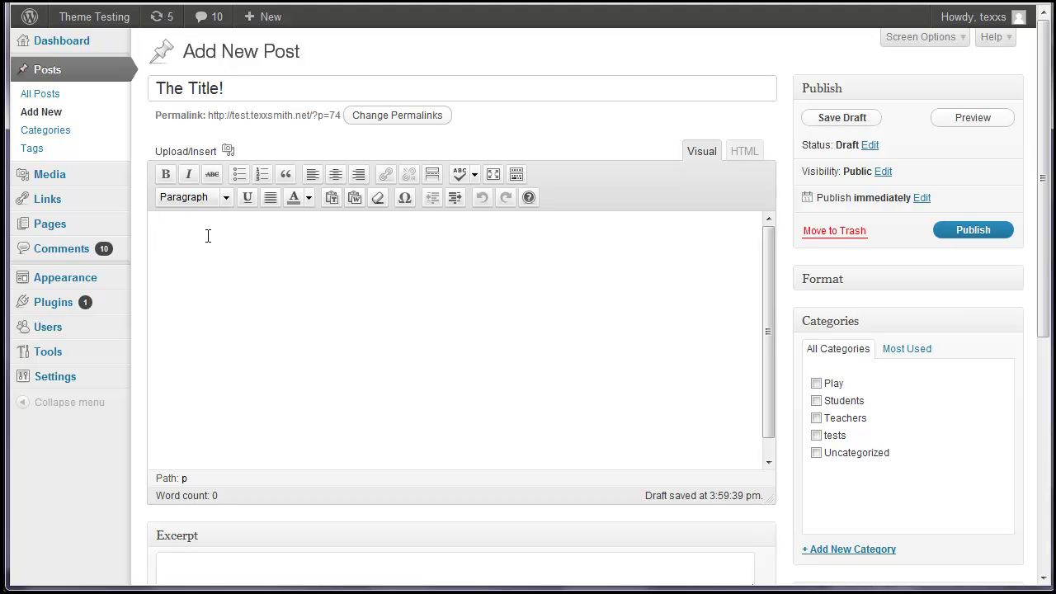
pyautogui.write('Filler text goes here . This is where you would write things and you can ever format them.')
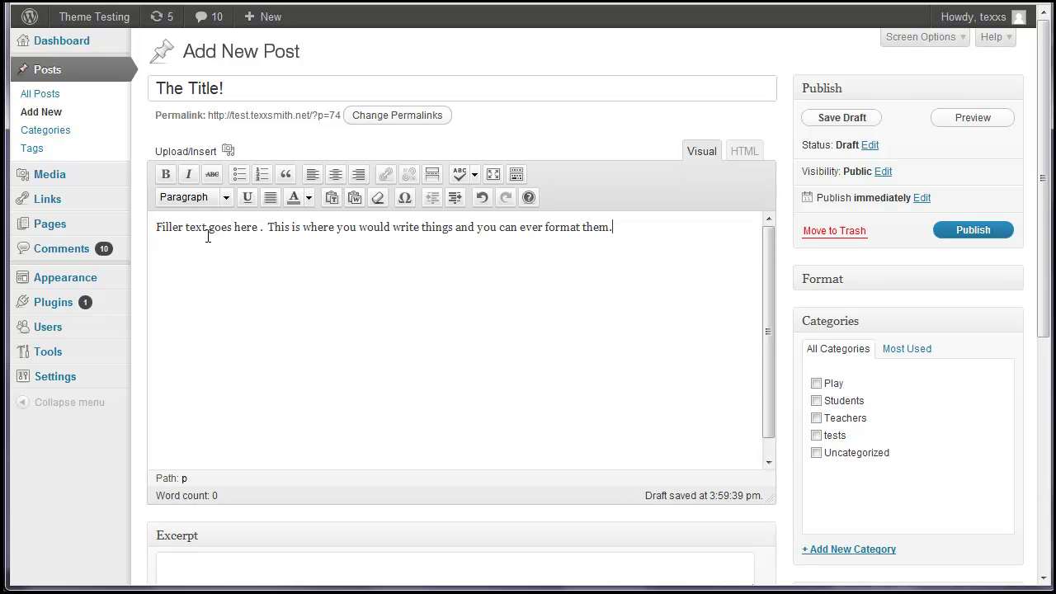
# Repeat the filler sentence throughout the post body to build three paragraphs of varying length
pyautogui.hotkey('ctrl', 'v')
pyautogui.hotkey('ctrl', 'v')
pyautogui.write('Filler text goes here . This is where you would write things and you can ever format them.')
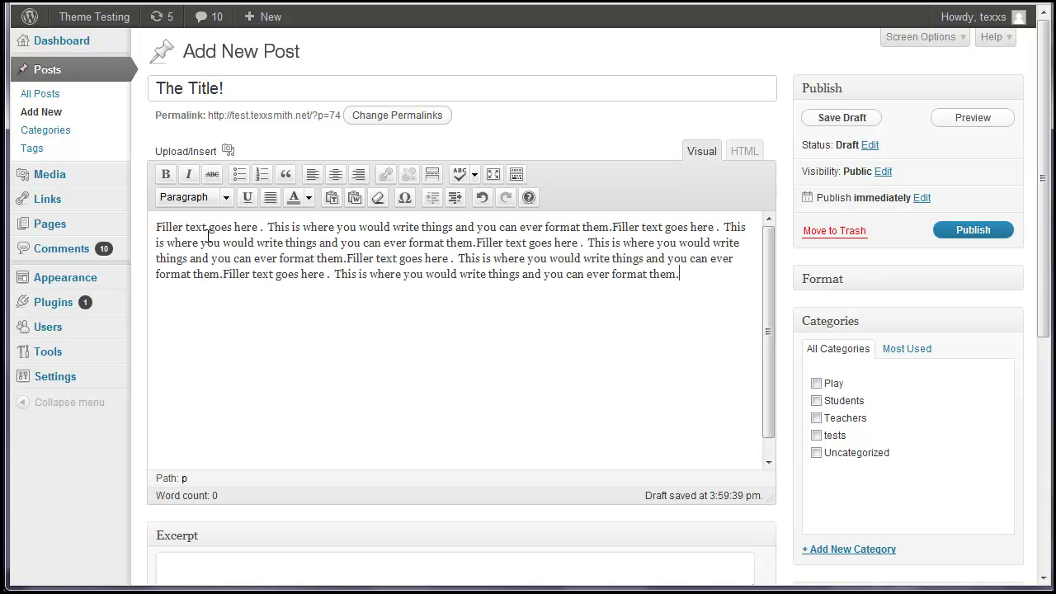
pyautogui.hotkey('ctrl', 'v')
pyautogui.hotkey('ctrl', 'v')
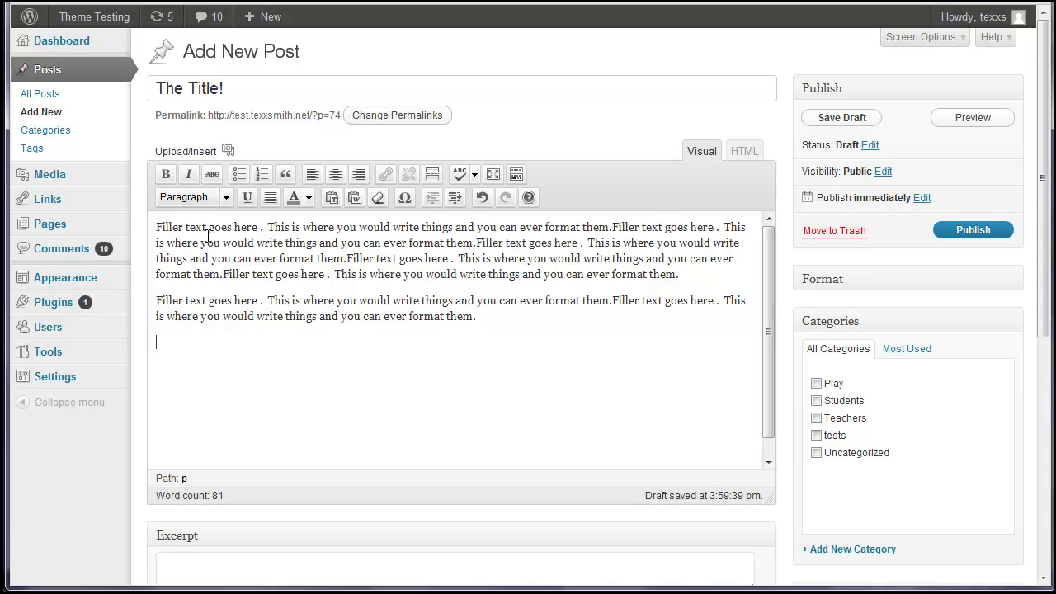
pyautogui.hotkey('ctrl', 'v')
pyautogui.hotkey('ctrl', 'v')
pyautogui.write('Filler text goes here . This is where you would write things and you can ever format them.')
# Insert the filler sentence once as its own opening paragraph above the existing body text, without an extra blank line
pyautogui.click(160, 226)
pyautogui.press('Return')
pyautogui.press('Return')
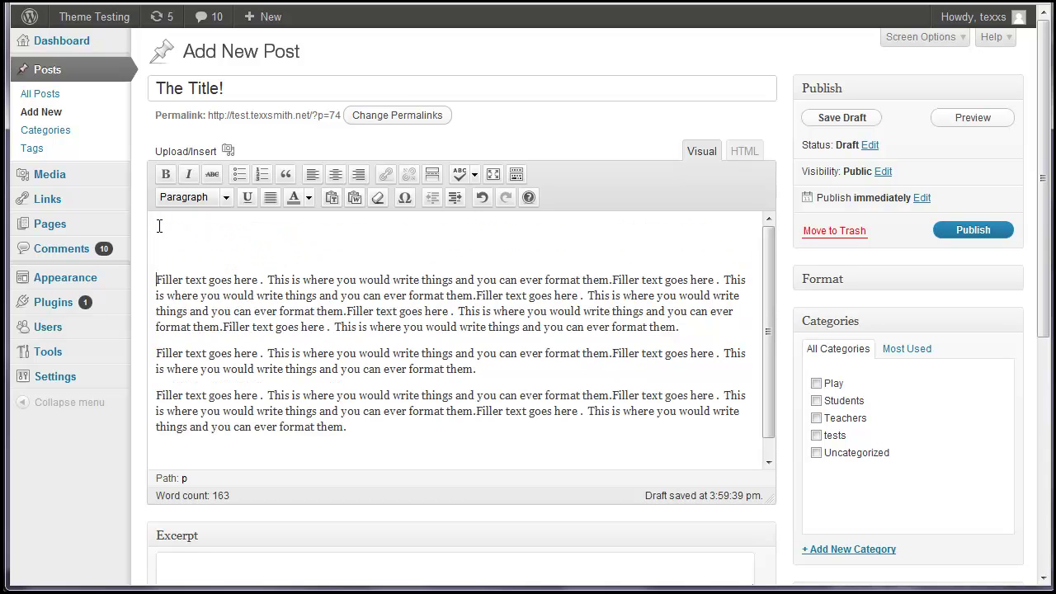
pyautogui.write('Filler text goes here . This is where you would write things and you can ever format them.')
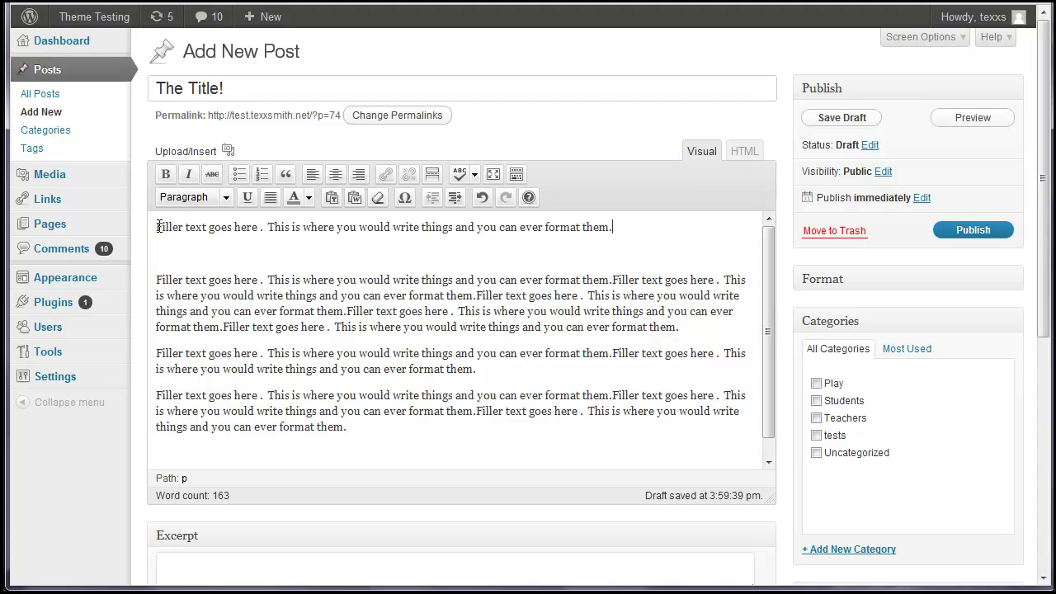
pyautogui.press('Delete')
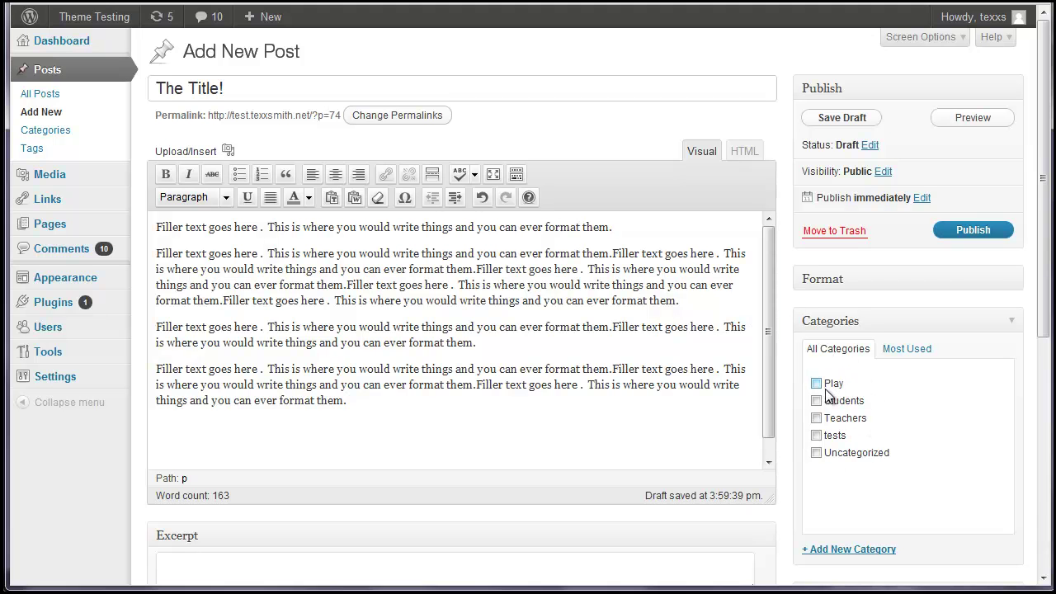
# Assign the post to the "tests" category and enter "test," as its tag
pyautogui.click(827, 455)
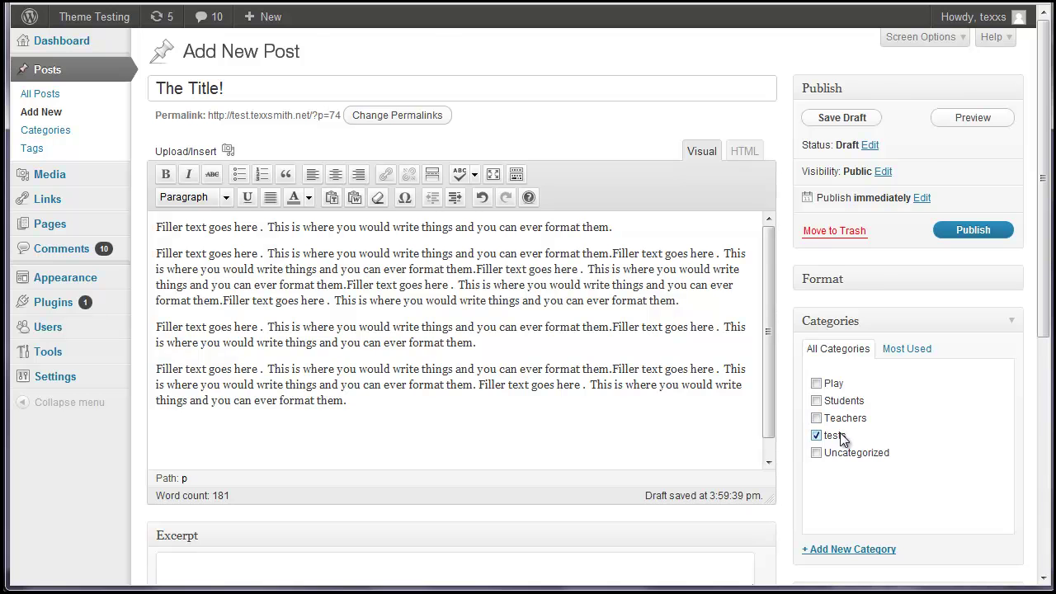
pyautogui.scroll(-2, 867, 475)
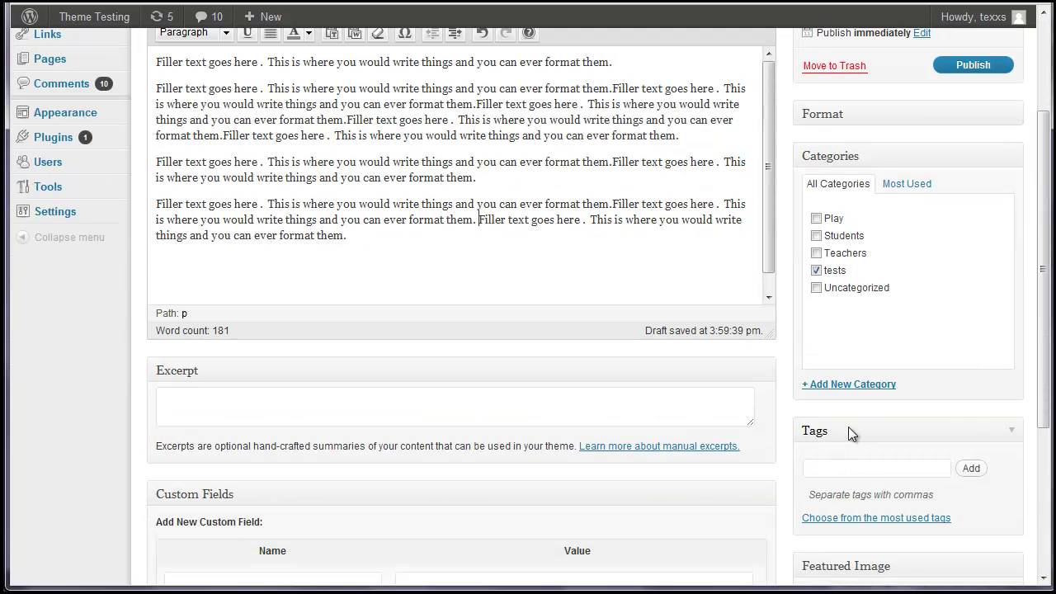
pyautogui.click(823, 472)
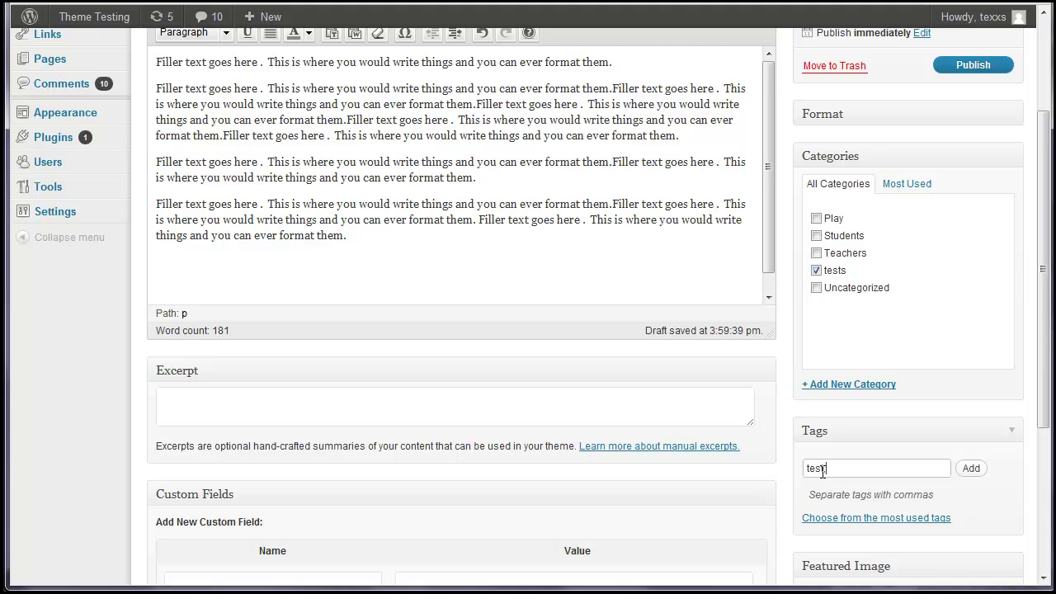
pyautogui.write('test,')
# Fill in the excerpt with "Filler text goes here . This is where you would write things and you can ever format them."
pyautogui.click(203, 406)
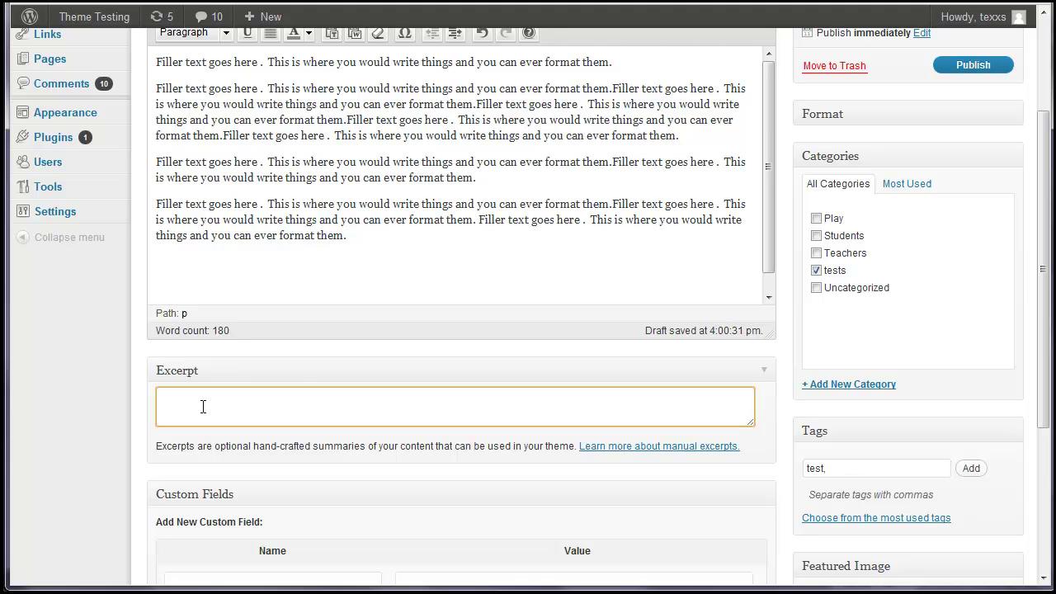
pyautogui.write('Filler text goes here .  This is where you would write things and you can ever format them.')
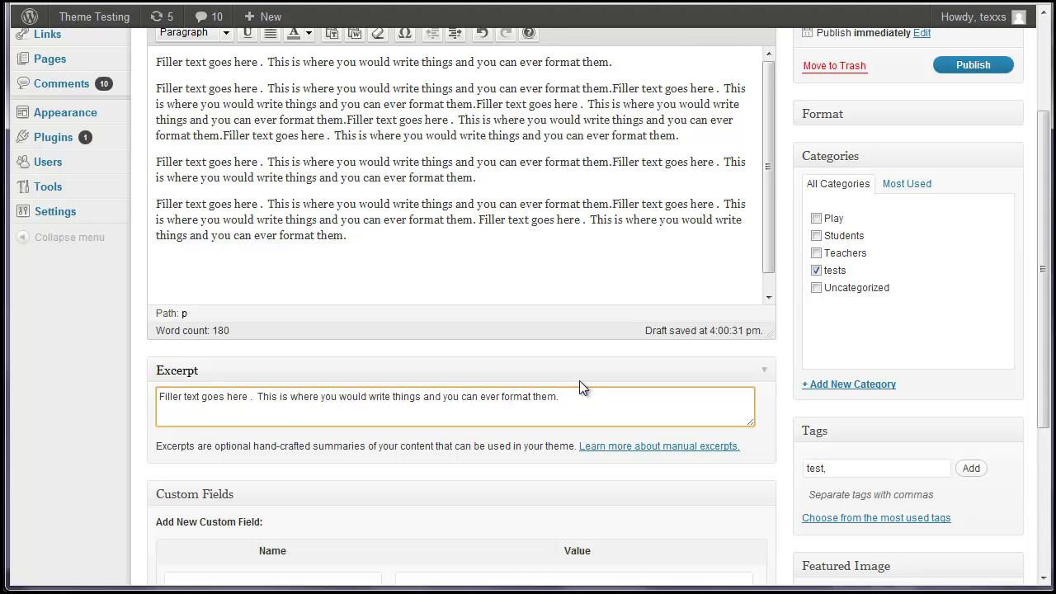
pyautogui.click(583, 162)
pyautogui.scroll(2, 570, 181)
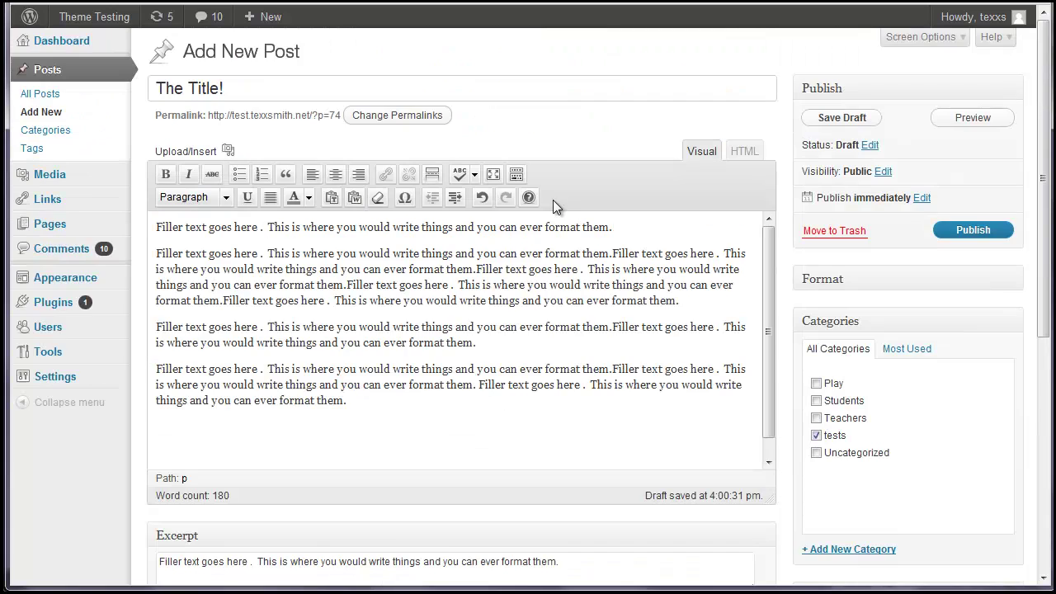
# Compare the excerpt text with the full content of the post body
pyautogui.scroll(-1, 420, 243)
pyautogui.click(360, 492)
pyautogui.tripleClick(504, 477)
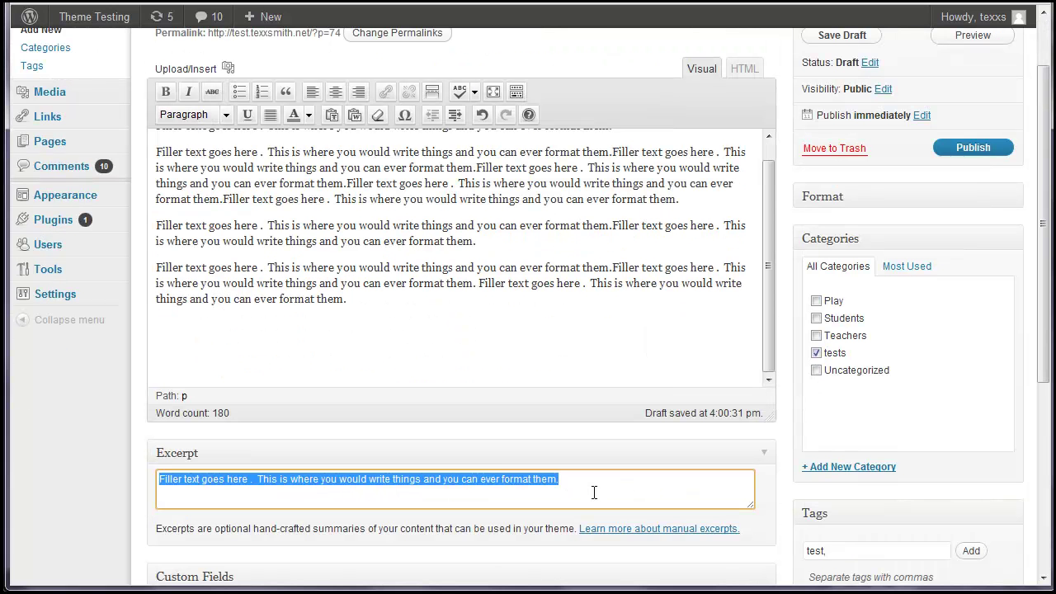
pyautogui.click(515, 295)
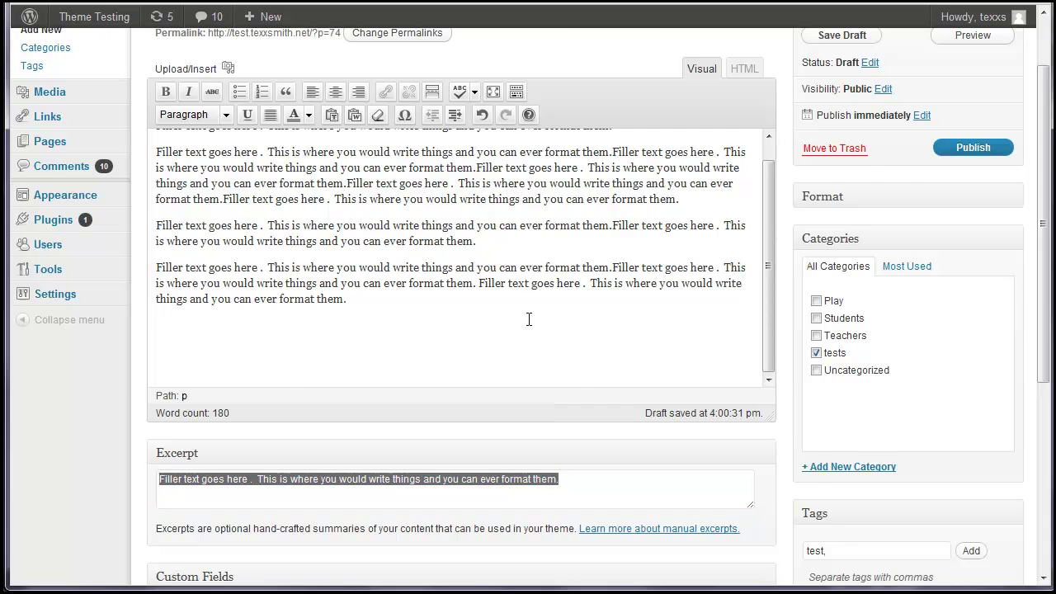
pyautogui.scroll(2, 529, 320)
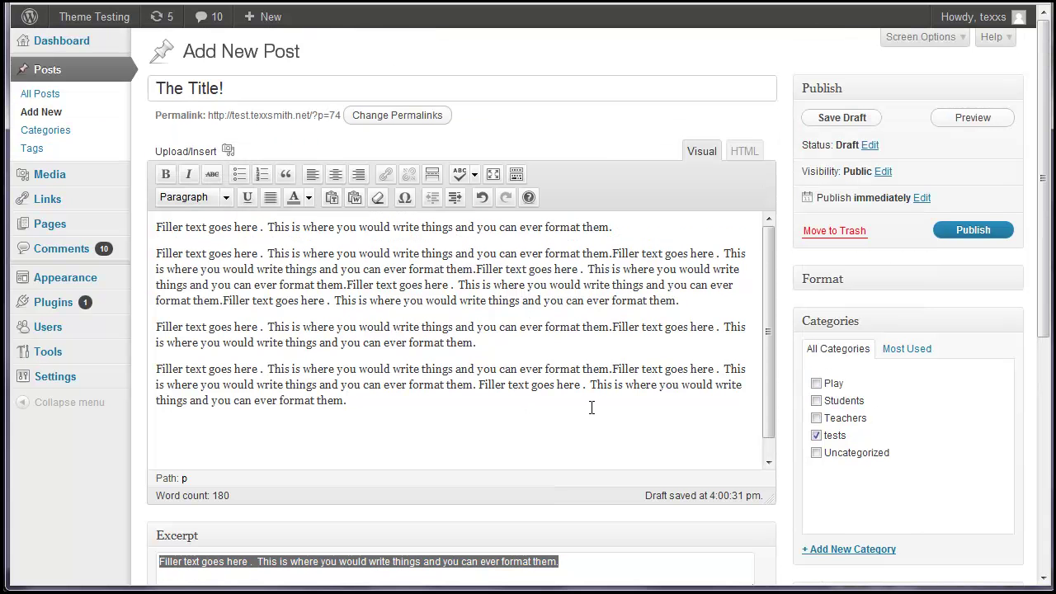
pyautogui.moveTo(727, 326); pyautogui.dragTo(726, 399)
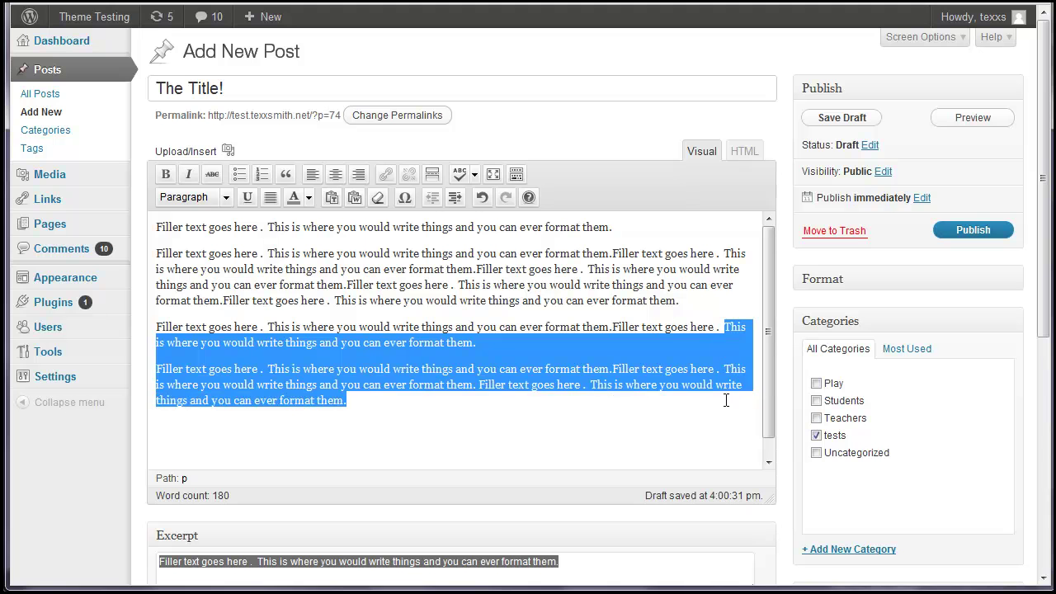
pyautogui.click(512, 369)
pyautogui.click(159, 228)
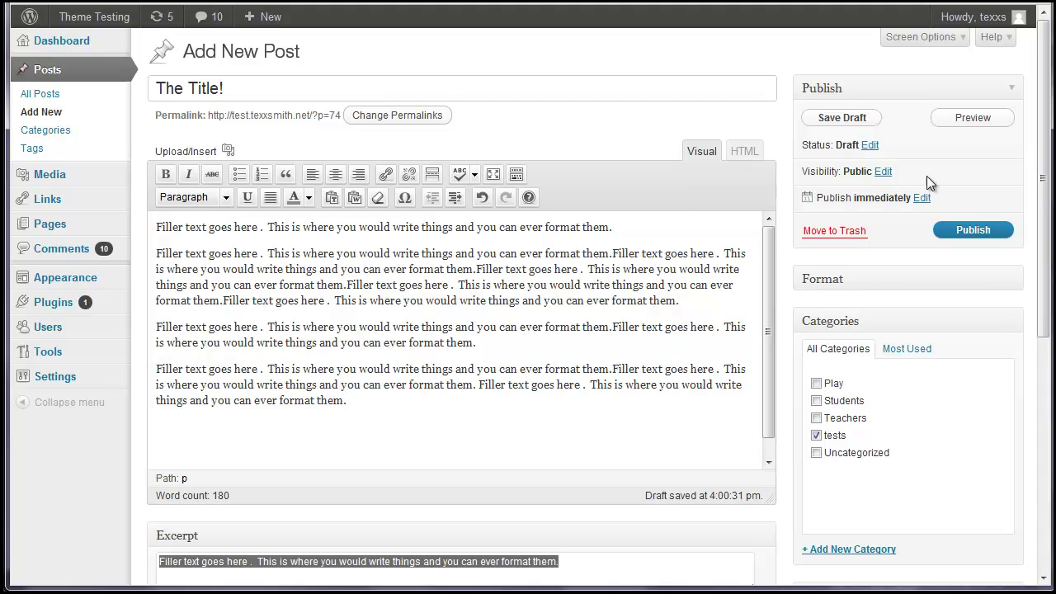
# Preview the post on the site, check its title, body paragraphs, category and tag, and return to the editor
pyautogui.click(972, 118)
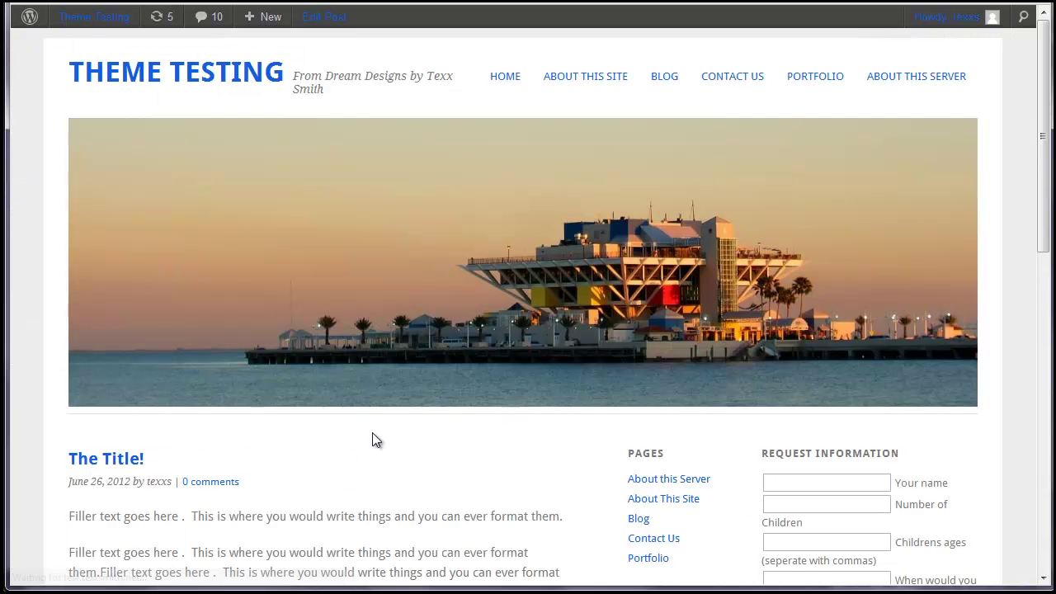
pyautogui.scroll(-2, 369, 434)
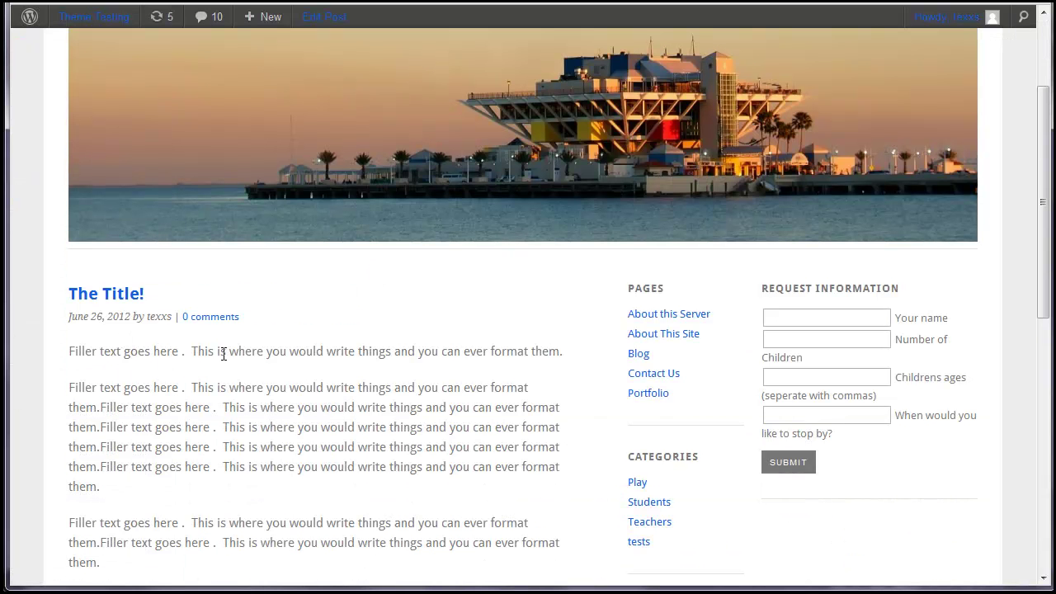
pyautogui.moveTo(223, 351); pyautogui.dragTo(299, 479)
pyautogui.scroll(-4, 396, 346)
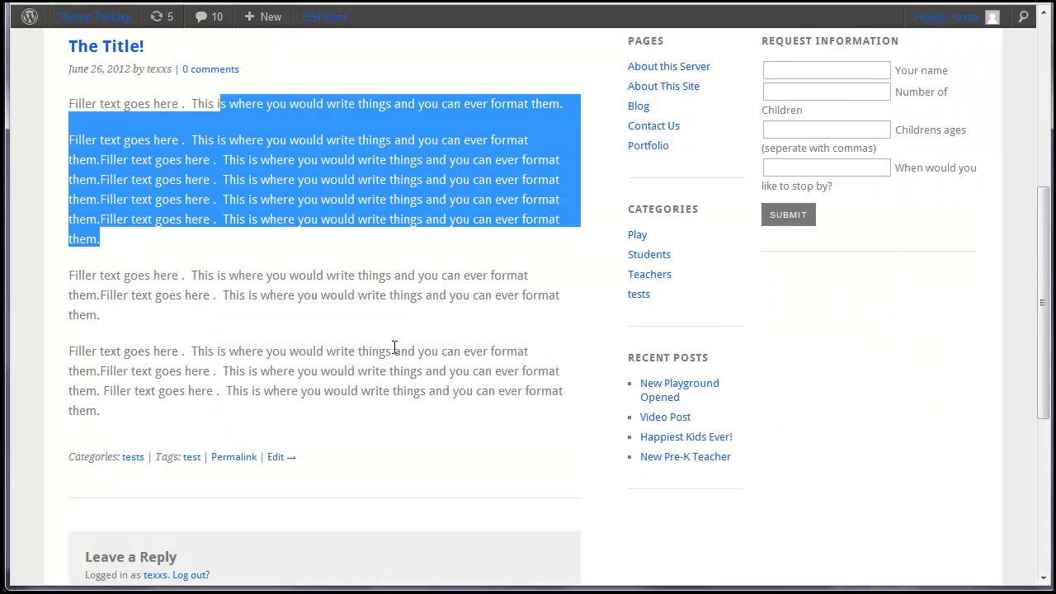
pyautogui.scroll(2, 385, 366)
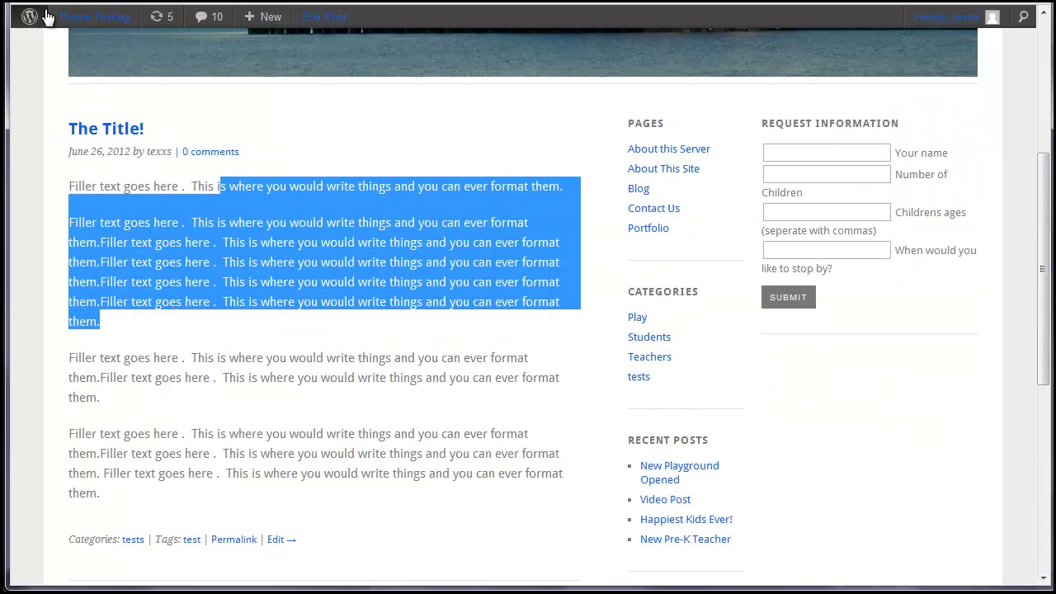
pyautogui.click(18, 5)
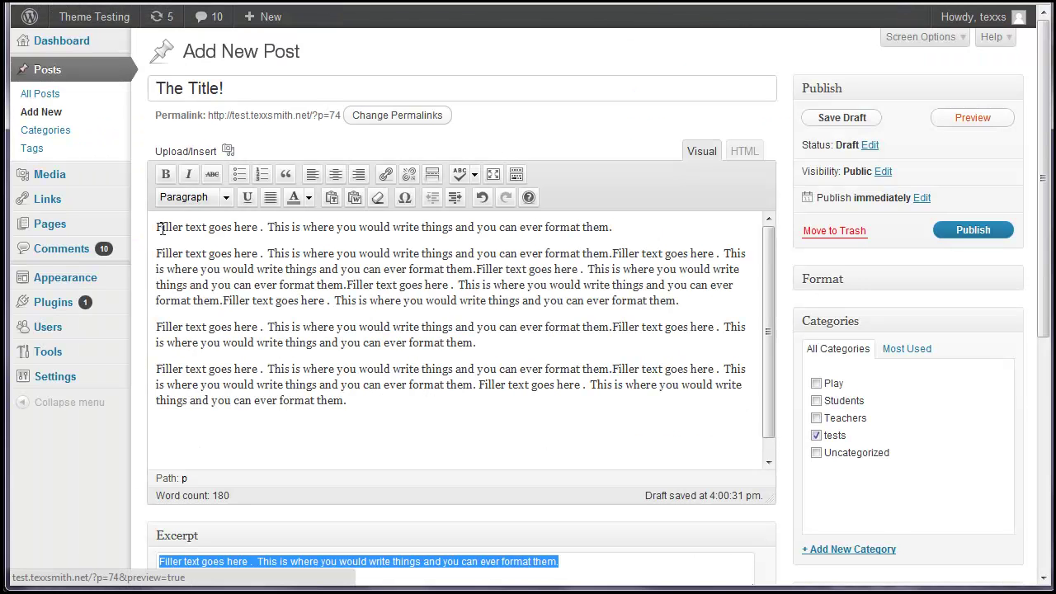
# Examine the post title and the heading levels offered as paragraph formats, down to Heading 6
pyautogui.click(245, 89)
pyautogui.moveTo(244, 89); pyautogui.dragTo(183, 89)
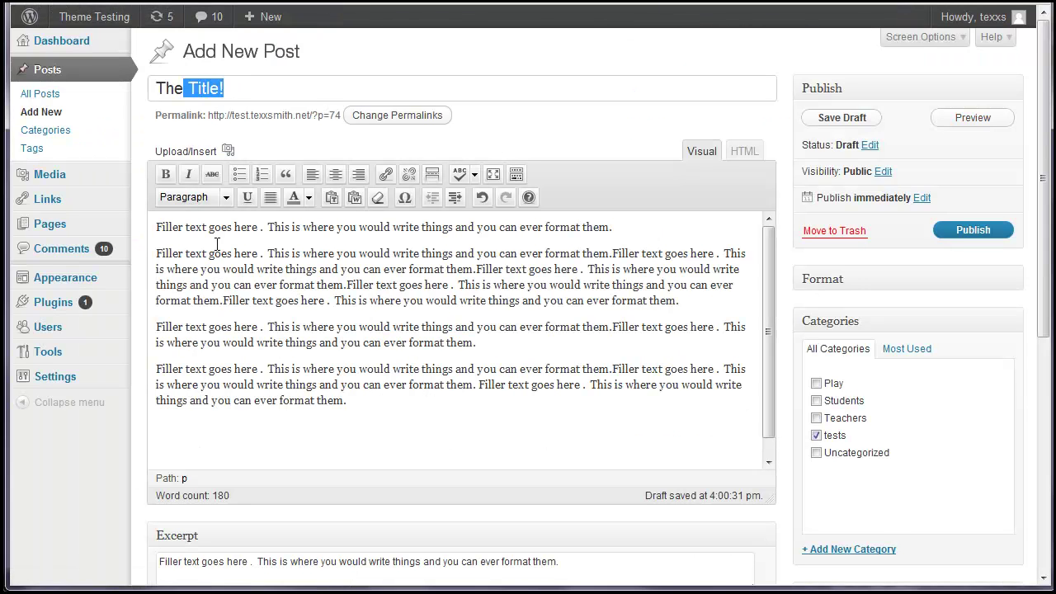
pyautogui.click(227, 198)
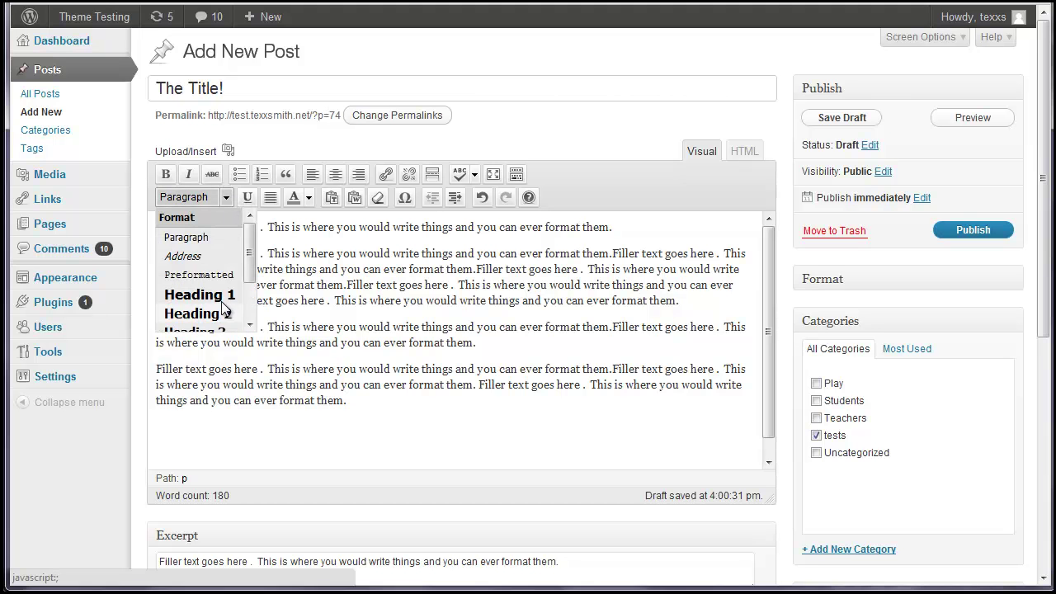
pyautogui.moveTo(252, 268); pyautogui.dragTo(254, 289)
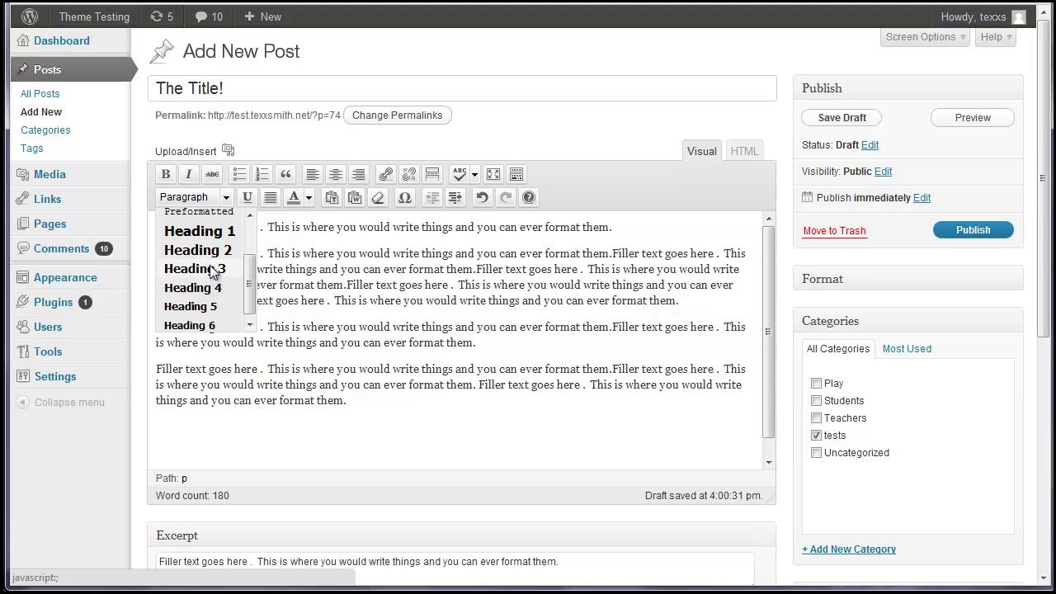
pyautogui.scroll(-1, 201, 324)
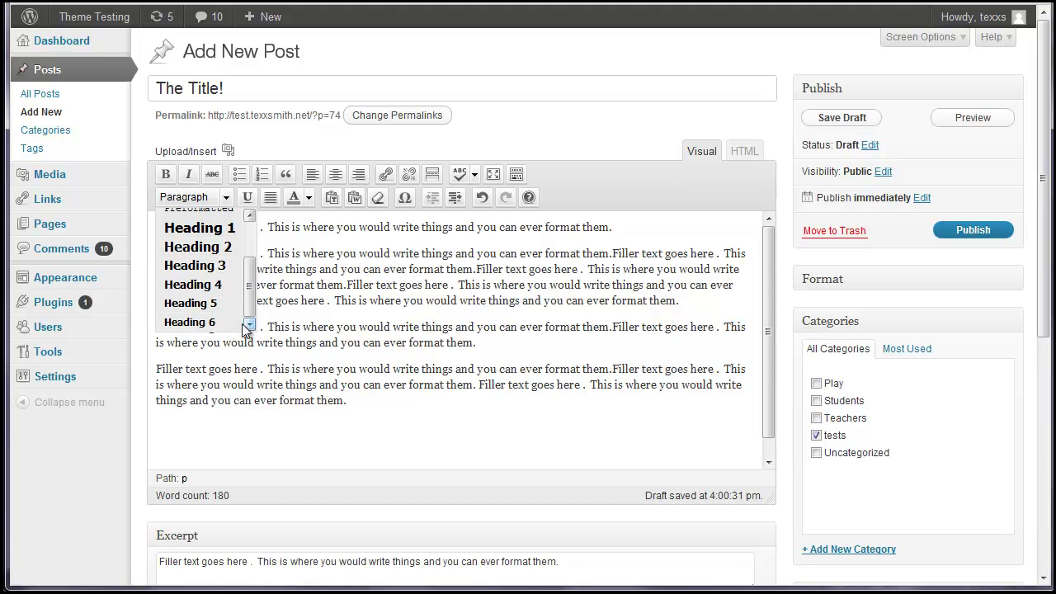
pyautogui.moveTo(250, 293); pyautogui.dragTo(404, 284)
pyautogui.click(371, 298)
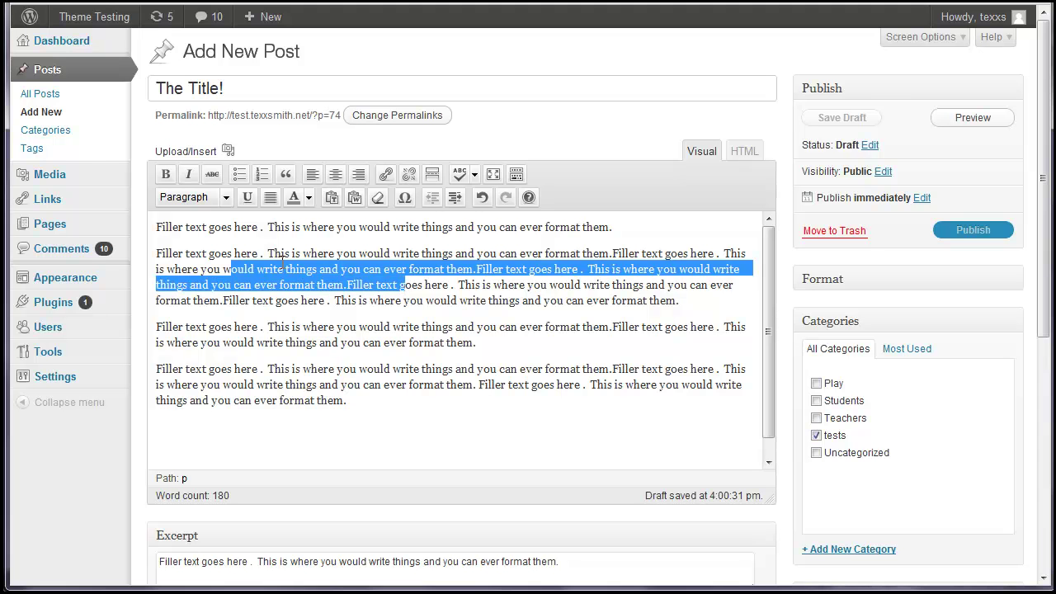
pyautogui.click(219, 231)
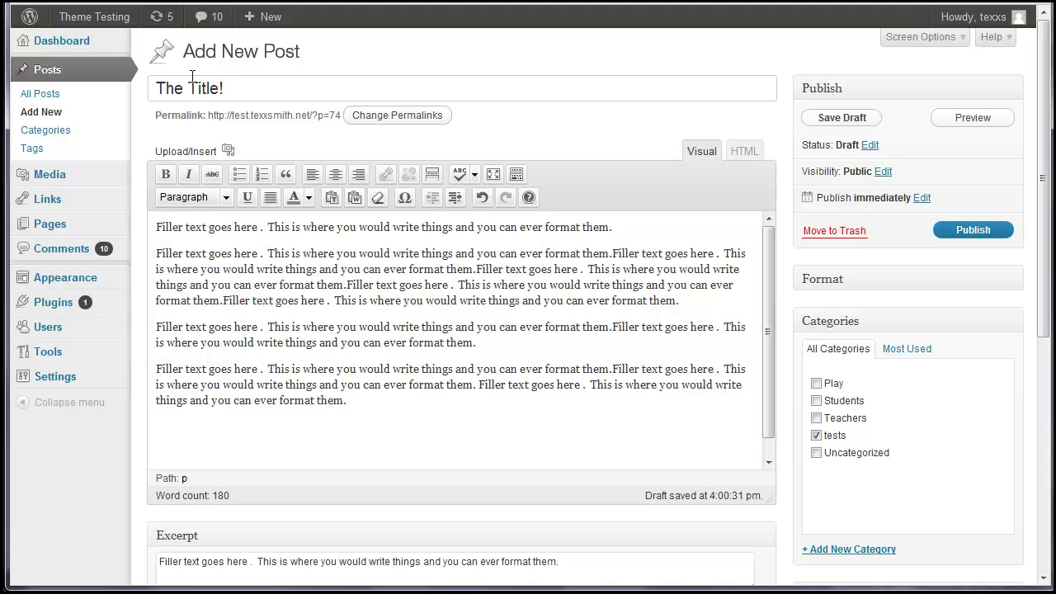
# Format the opening one-sentence paragraph of the post body as Heading 3
pyautogui.moveTo(223, 89); pyautogui.dragTo(156, 91)
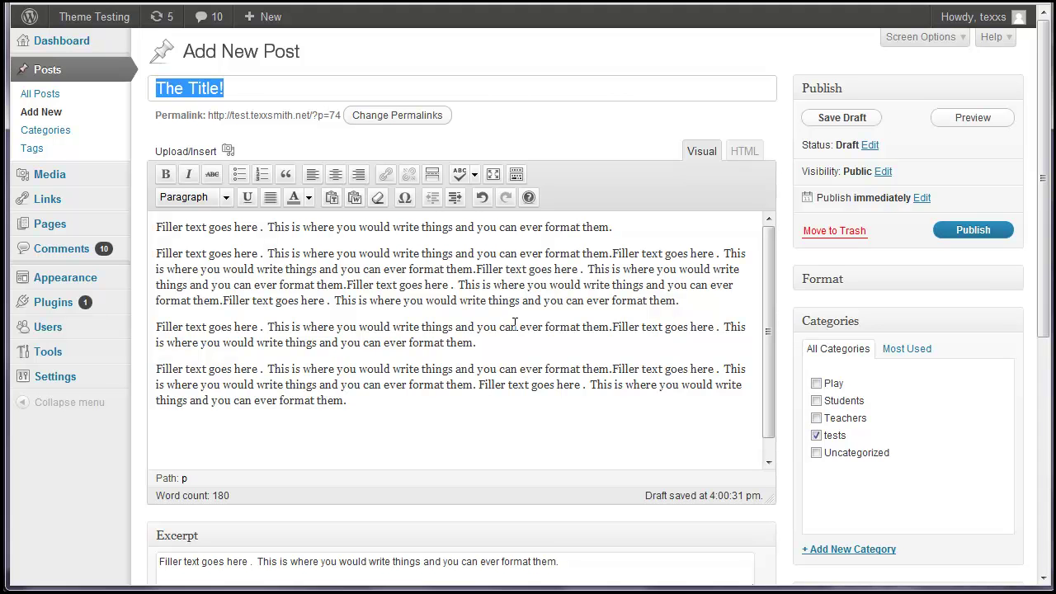
pyautogui.moveTo(231, 88); pyautogui.dragTo(162, 100)
pyautogui.click(192, 228)
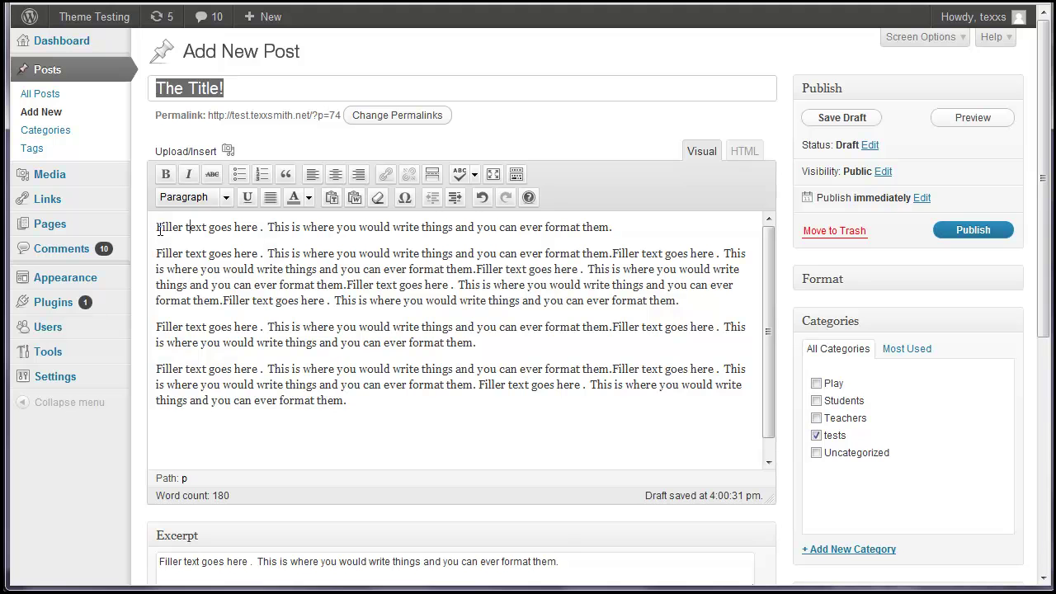
pyautogui.moveTo(157, 227); pyautogui.dragTo(614, 233)
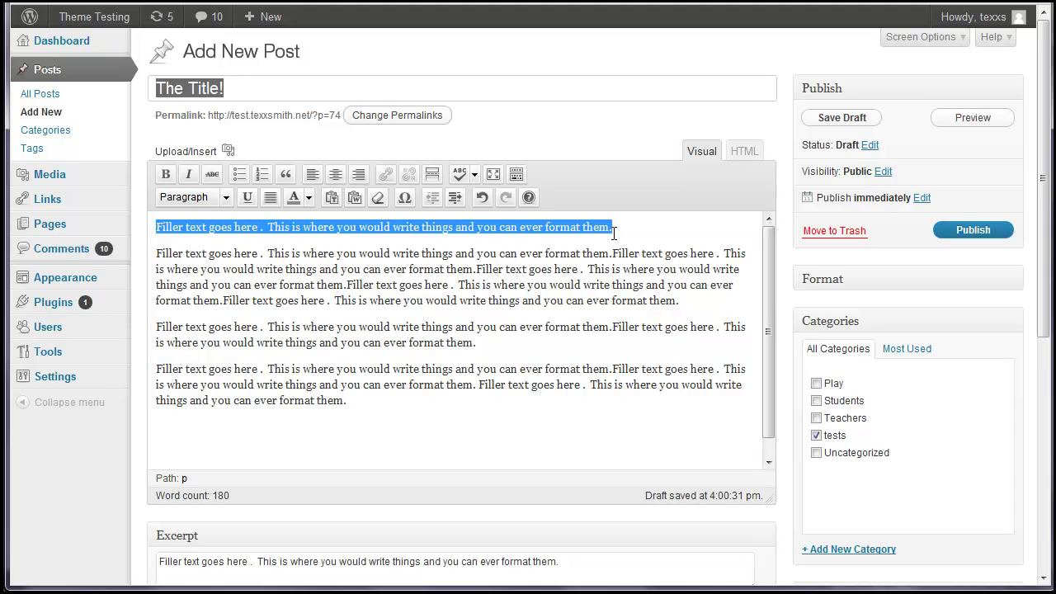
pyautogui.click(226, 196)
pyautogui.scroll(-2, 248, 277)
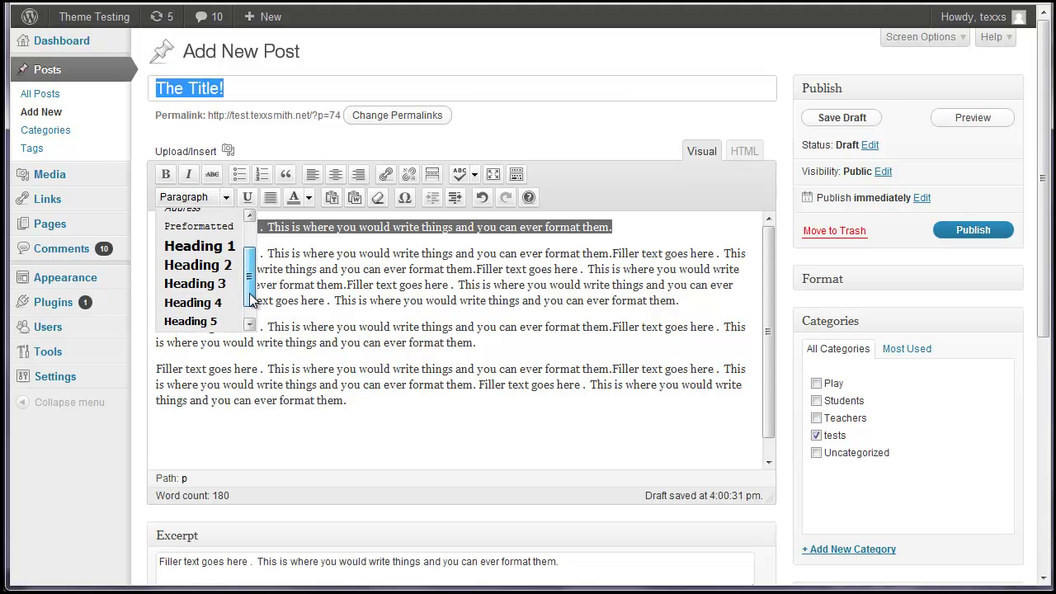
pyautogui.click(195, 279)
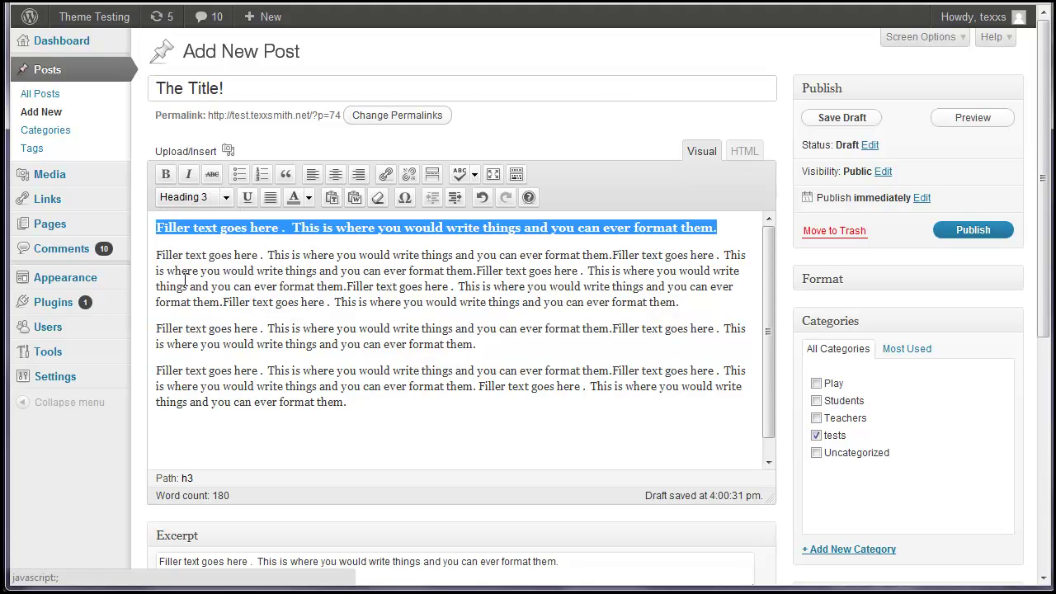
# Add a new line reading "Another Heading" above the last paragraph of the post body
pyautogui.click(159, 371)
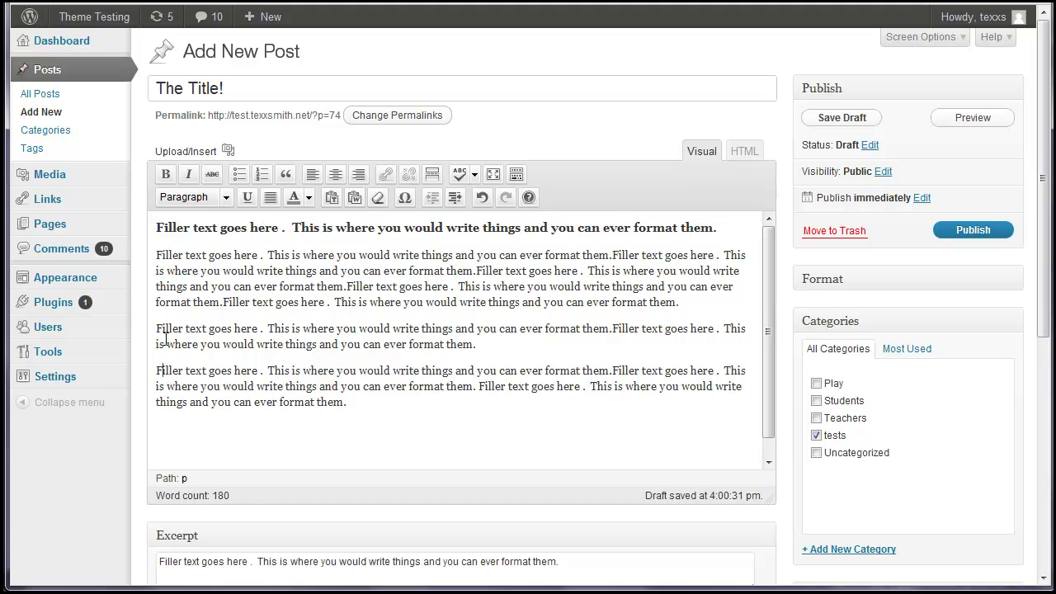
pyautogui.press('Return')
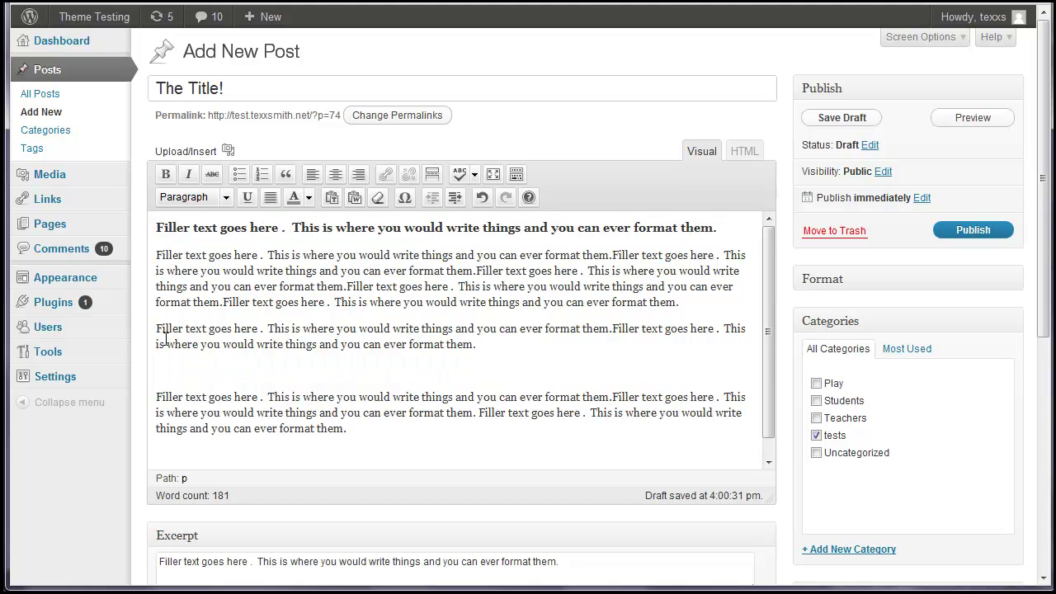
pyautogui.write('Another Heading')
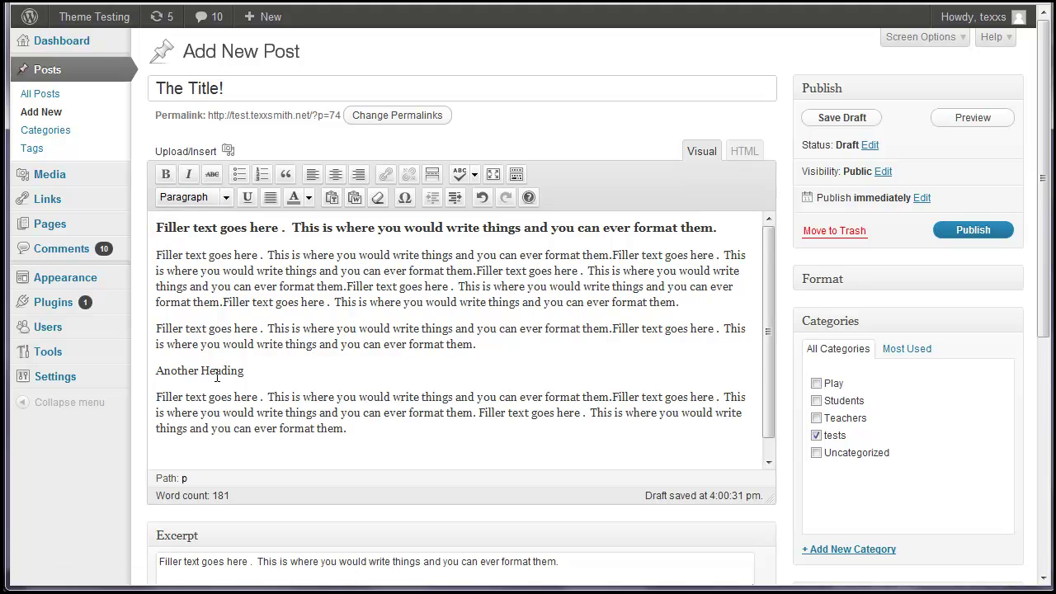
# Format the "Another Heading" line as Heading 3
pyautogui.moveTo(263, 373); pyautogui.dragTo(157, 373)
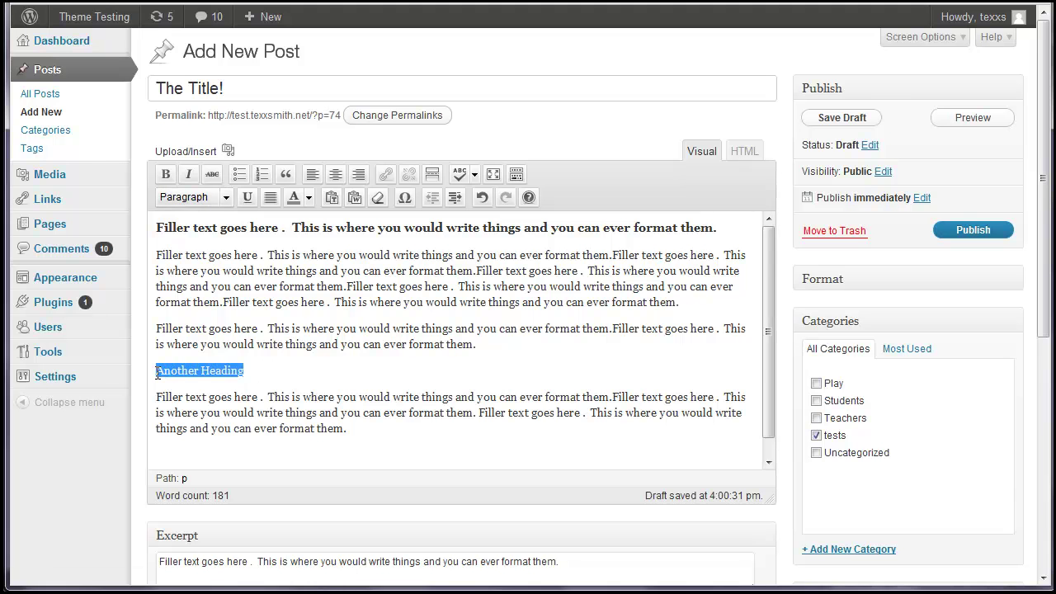
pyautogui.click(226, 197)
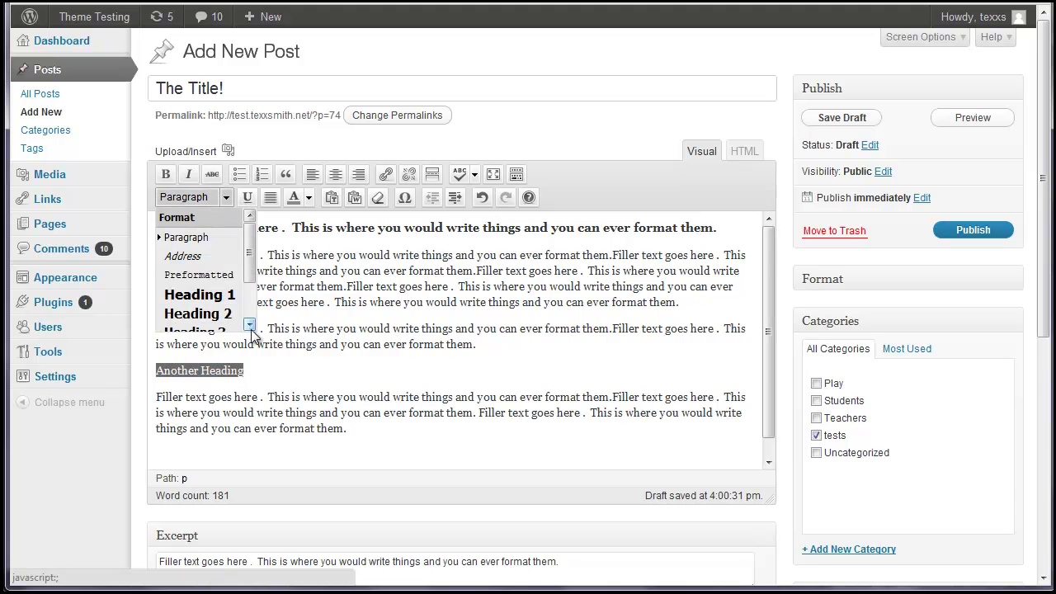
pyautogui.scroll(-2, 247, 326)
pyautogui.click(200, 298)
pyautogui.click(279, 376)
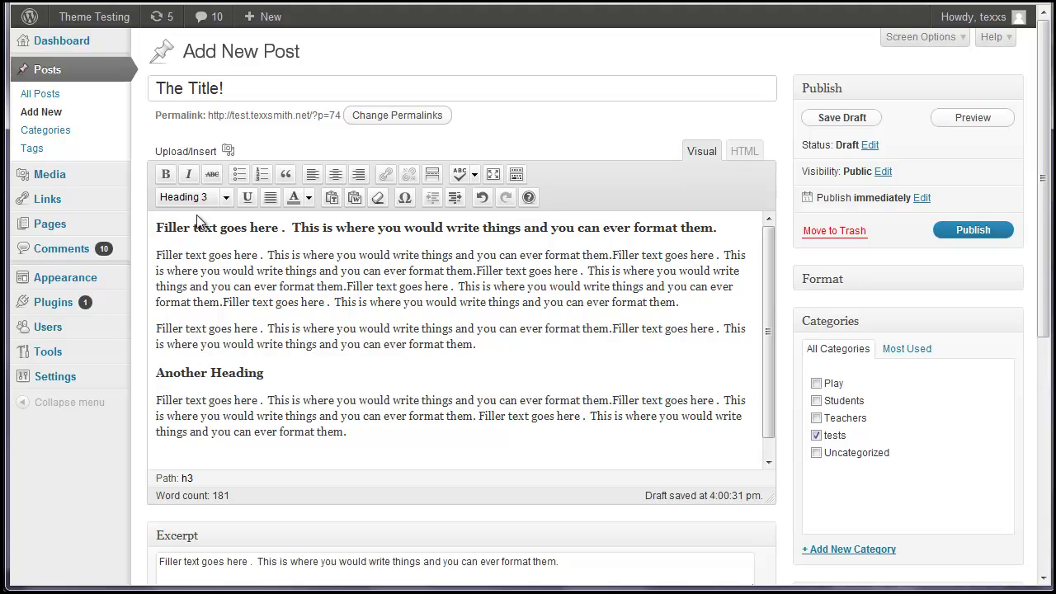
# Change the paragraph format of the "Another Heading" line to Heading 4
pyautogui.moveTo(266, 373); pyautogui.dragTo(156, 375)
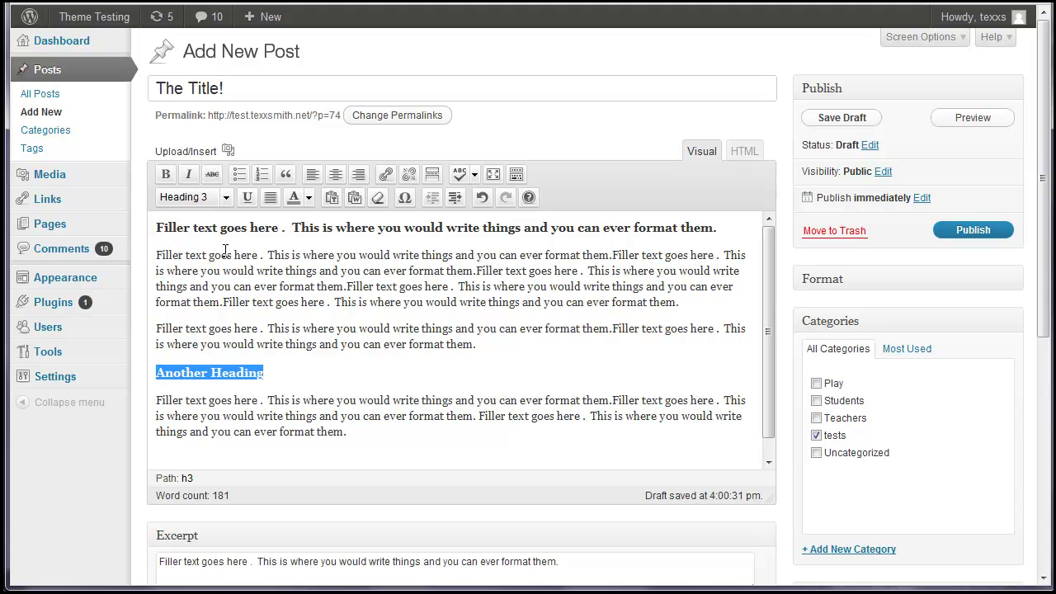
pyautogui.click(226, 197)
pyautogui.click(249, 326)
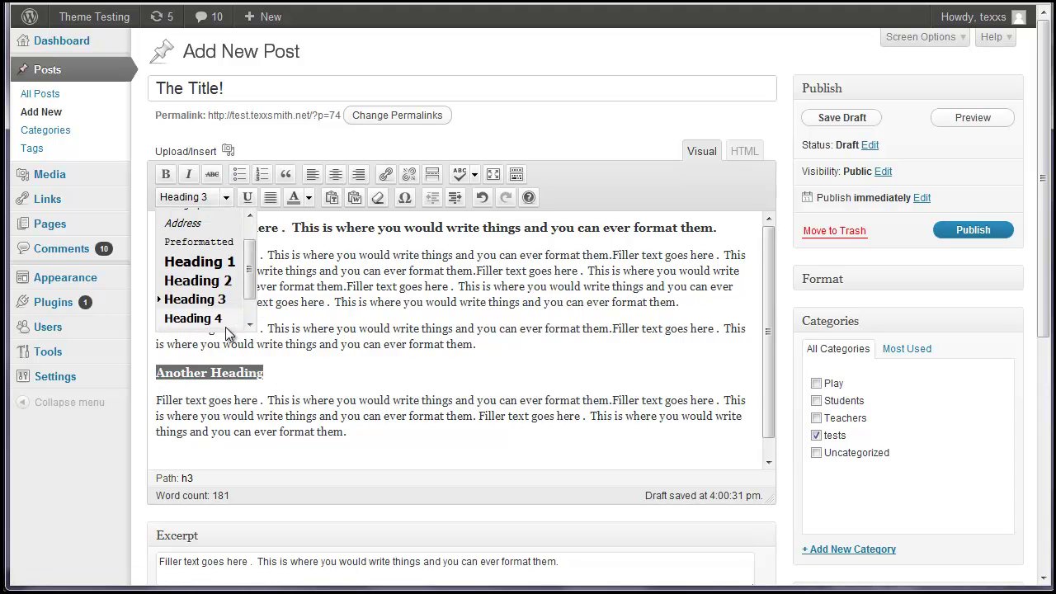
pyautogui.click(202, 321)
pyautogui.click(211, 375)
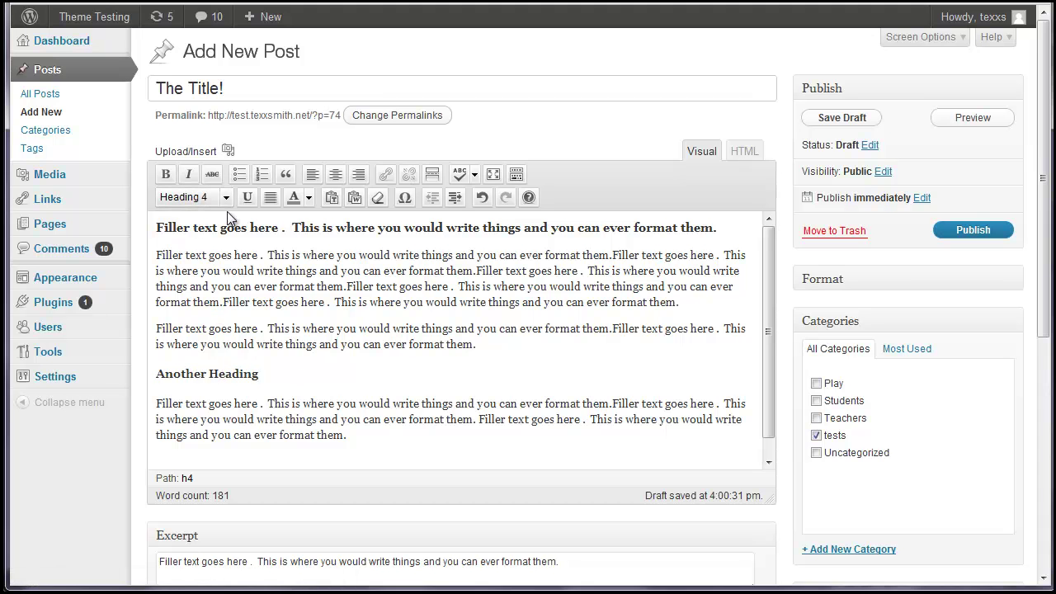
# Compare the paragraph format of the opening heading with that of the body paragraph below it
pyautogui.click(221, 264)
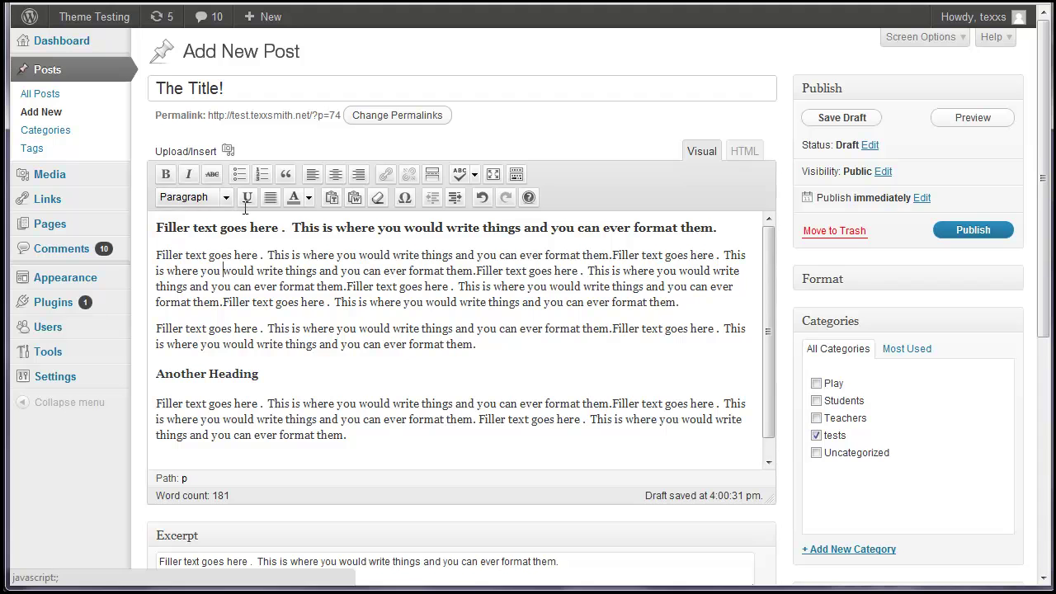
pyautogui.moveTo(249, 230); pyautogui.dragTo(302, 230)
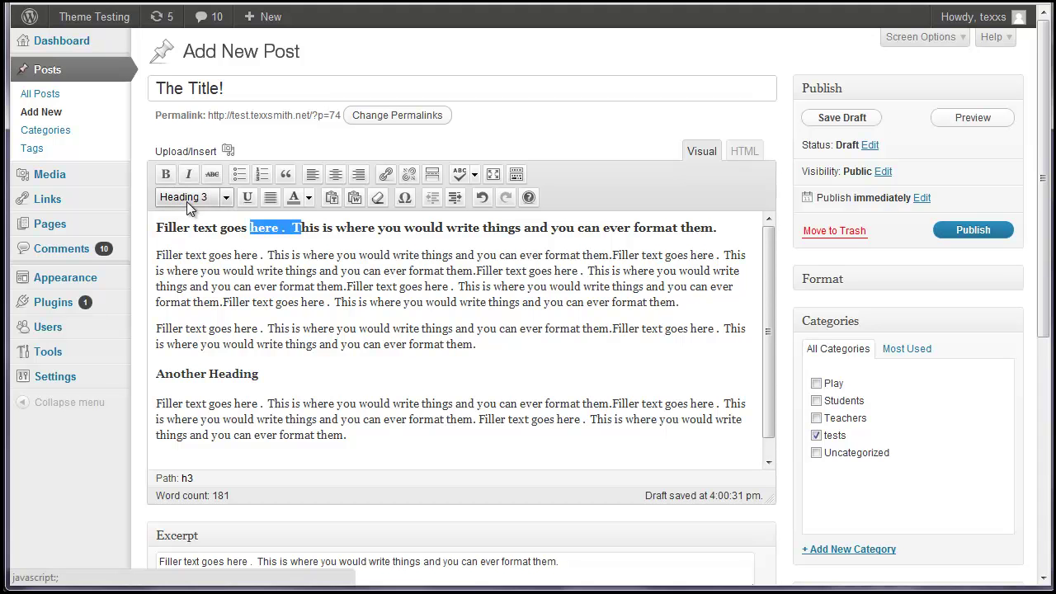
pyautogui.click(302, 304)
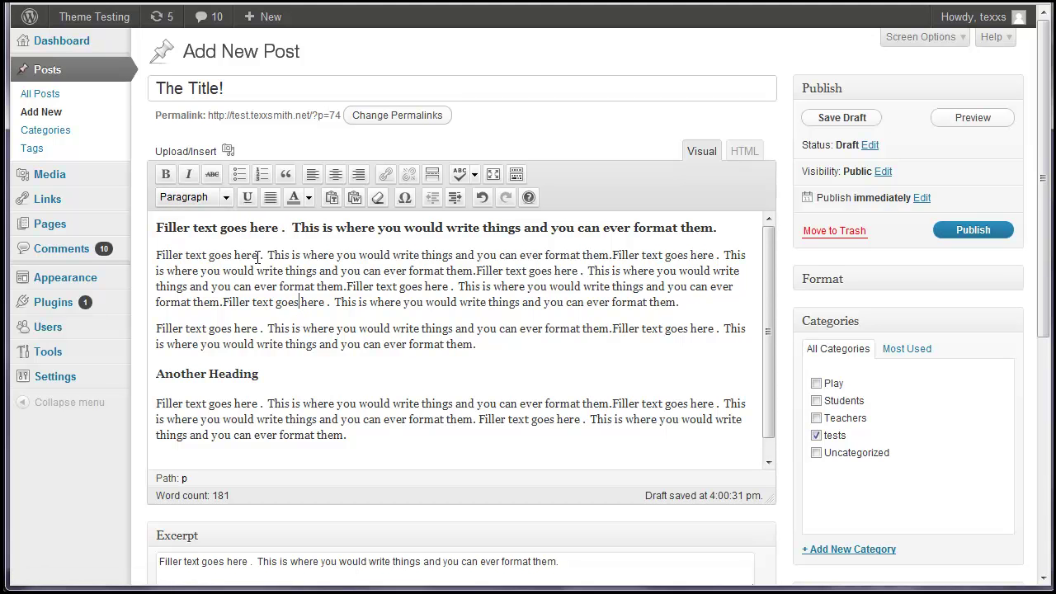
# Bold "Filler text goes here" starting the first body paragraph and strike through "write things and you can ever format them." ending the next one
pyautogui.moveTo(263, 255); pyautogui.dragTo(156, 255)
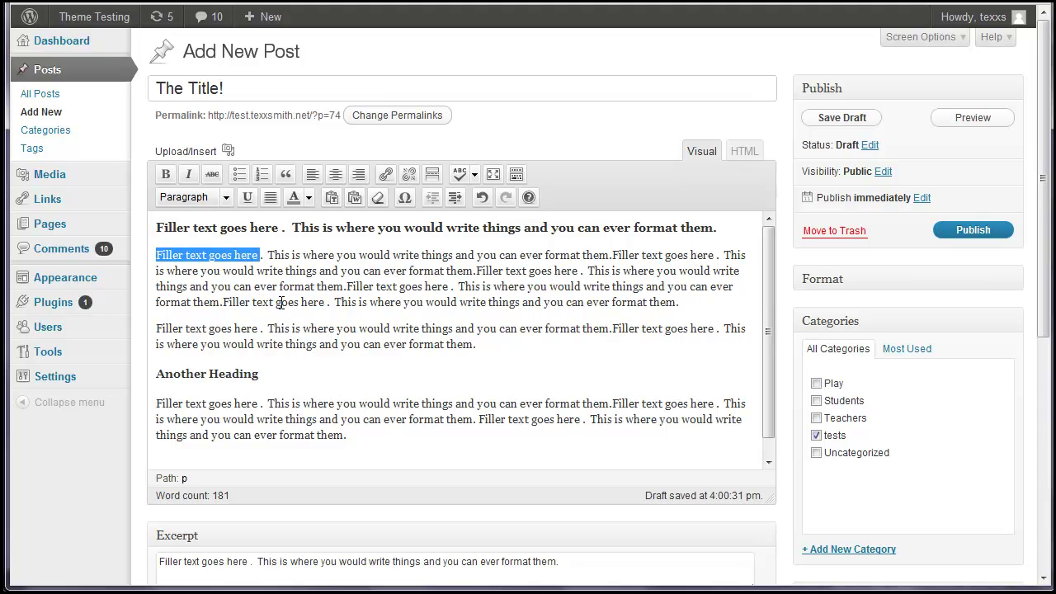
pyautogui.click(166, 175)
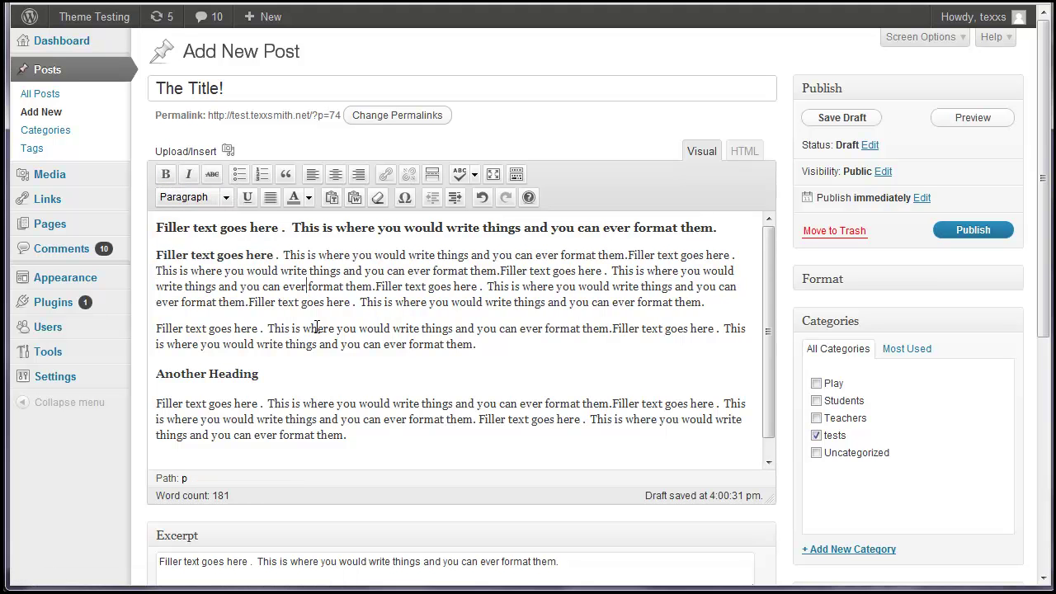
pyautogui.moveTo(479, 344); pyautogui.dragTo(260, 350)
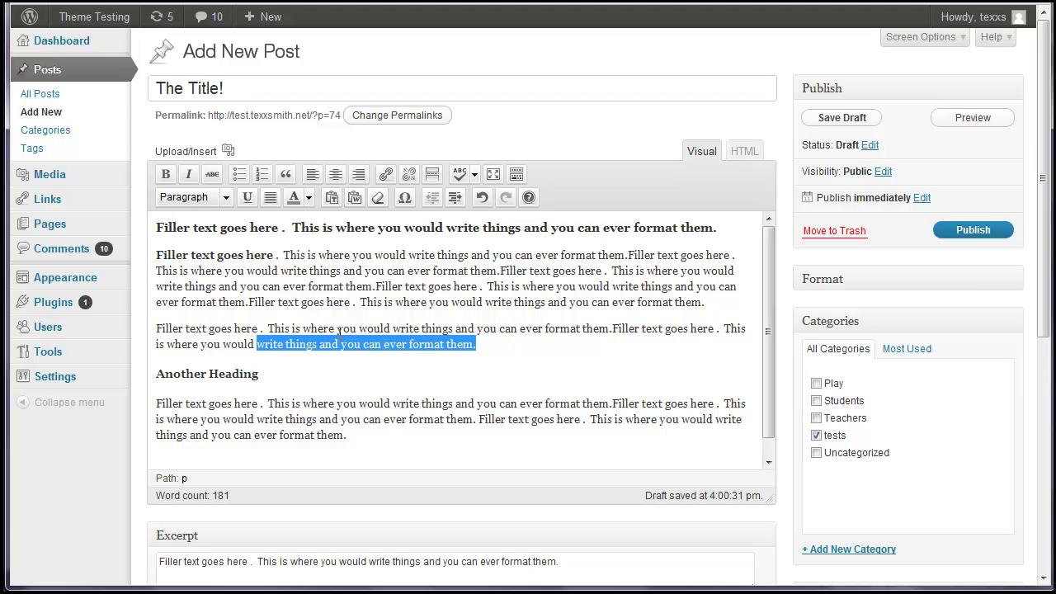
pyautogui.click(216, 174)
pyautogui.click(506, 339)
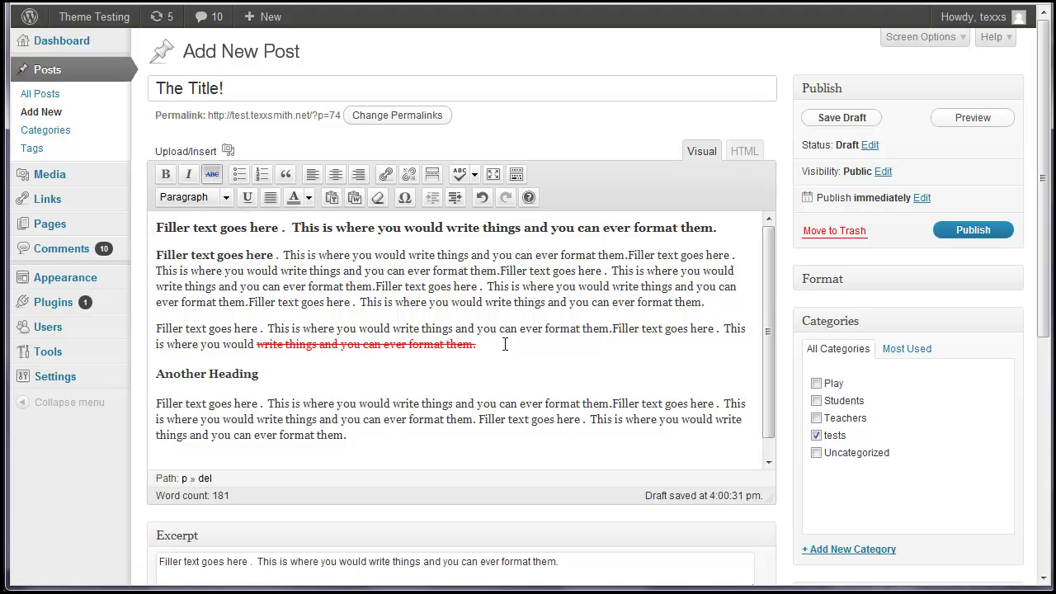
# Color the phrase "Filler text goes here" in the middle of the last paragraph red
pyautogui.scroll(-3, 505, 345)
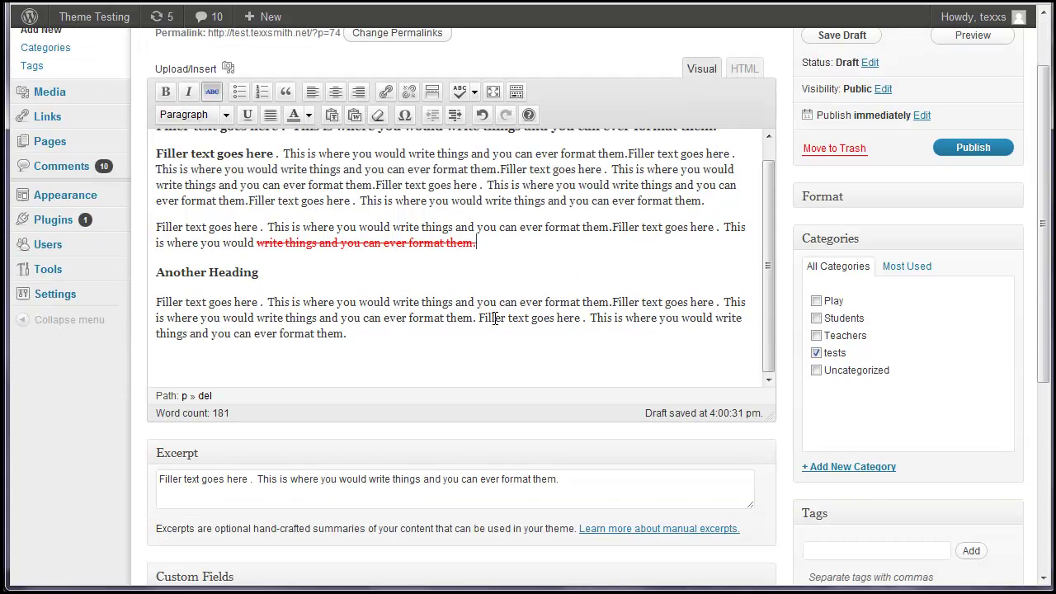
pyautogui.moveTo(479, 318); pyautogui.dragTo(582, 319)
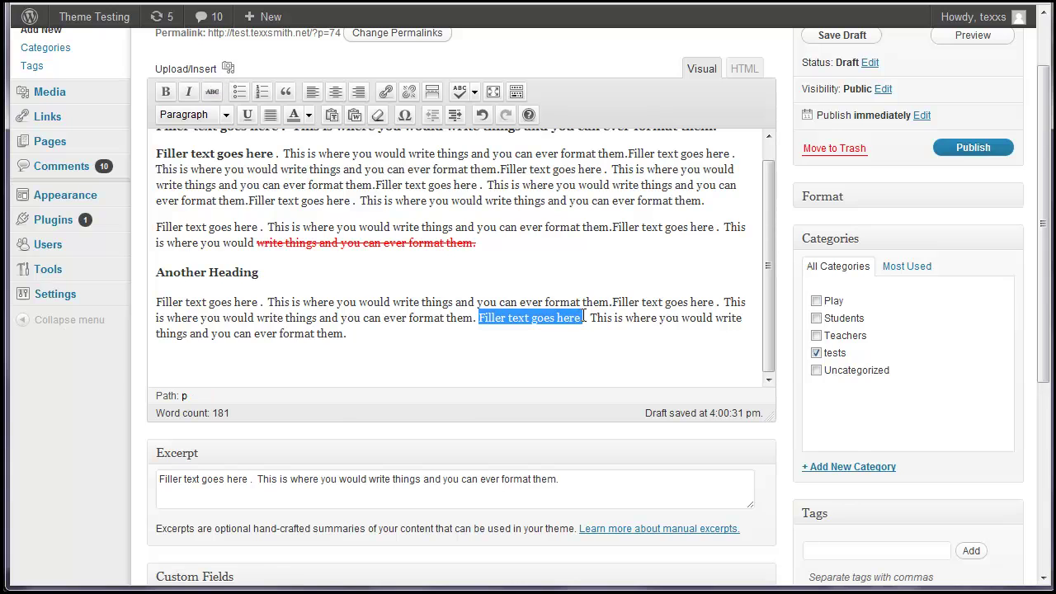
pyautogui.scroll(3, 365, 328)
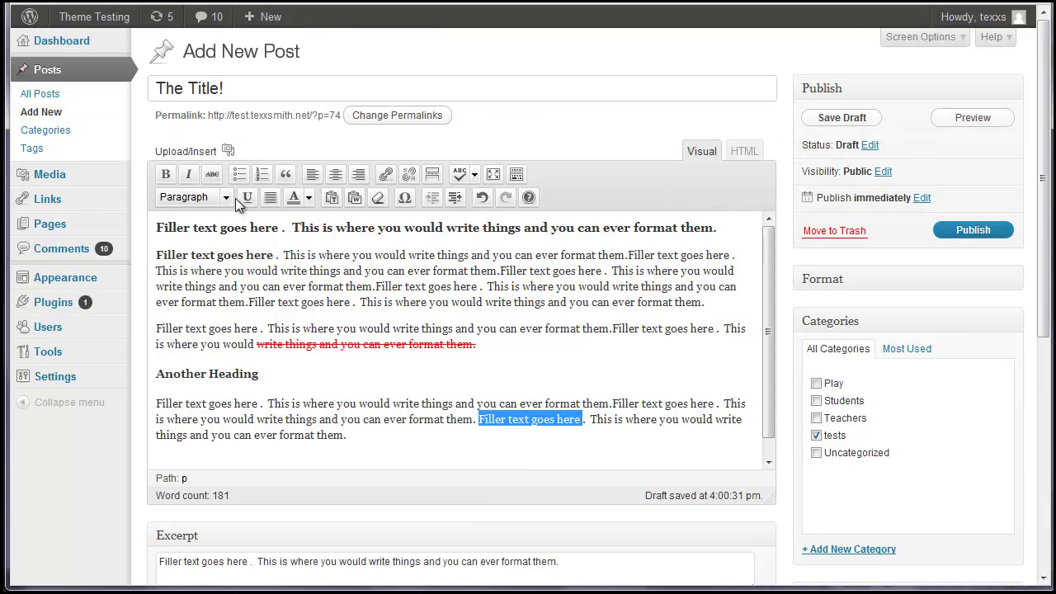
pyautogui.click(309, 201)
pyautogui.click(290, 243)
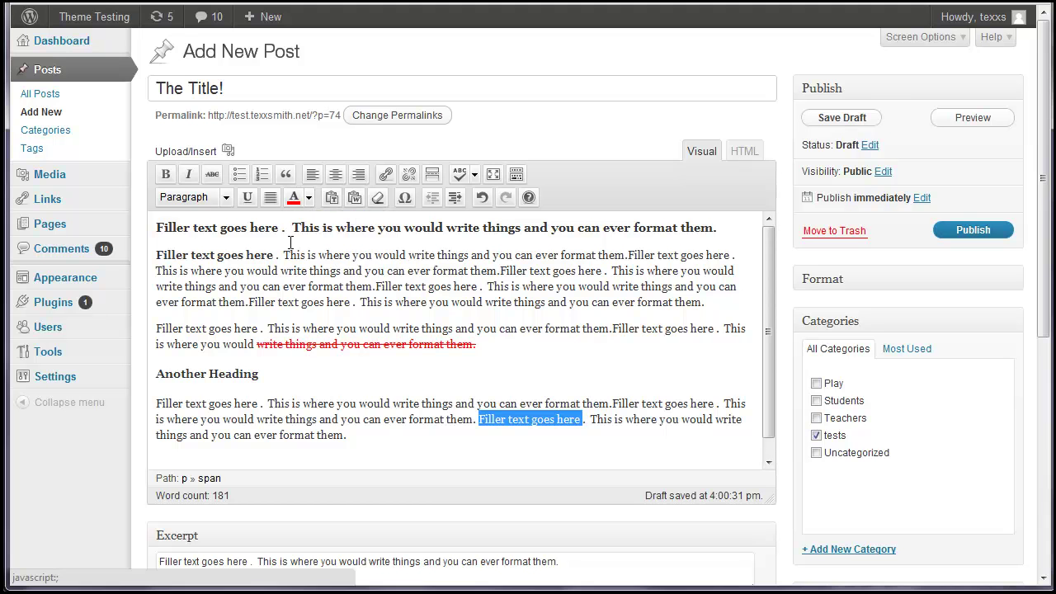
pyautogui.click(310, 200)
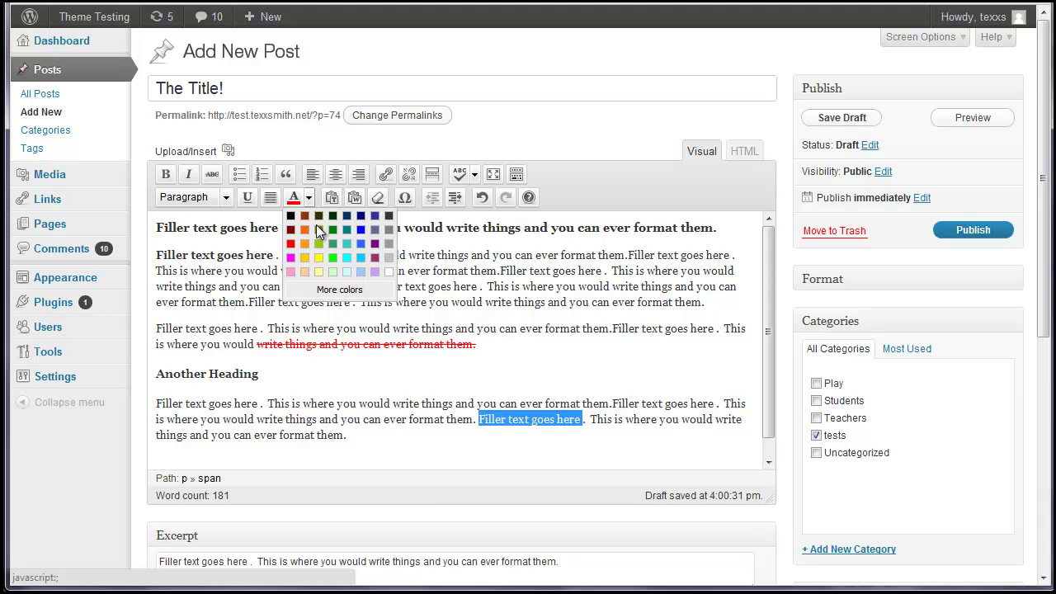
pyautogui.click(542, 329)
pyautogui.scroll(-3, 509, 382)
pyautogui.scroll(3, 512, 413)
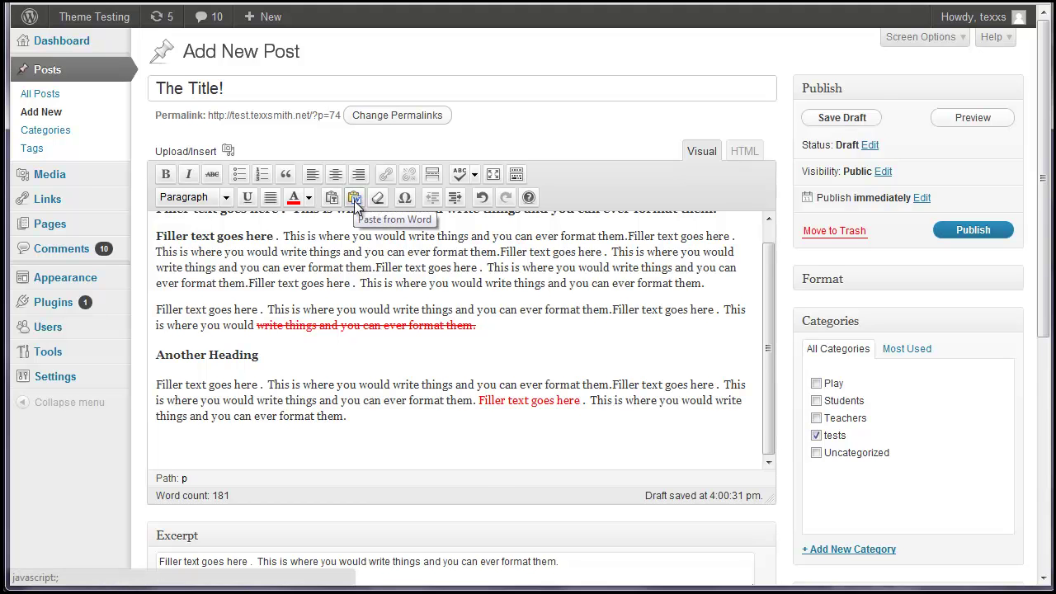
# Paste the copied filler sentence into the Paste from Word dialog and close it without inserting
pyautogui.rightClick(426, 372)
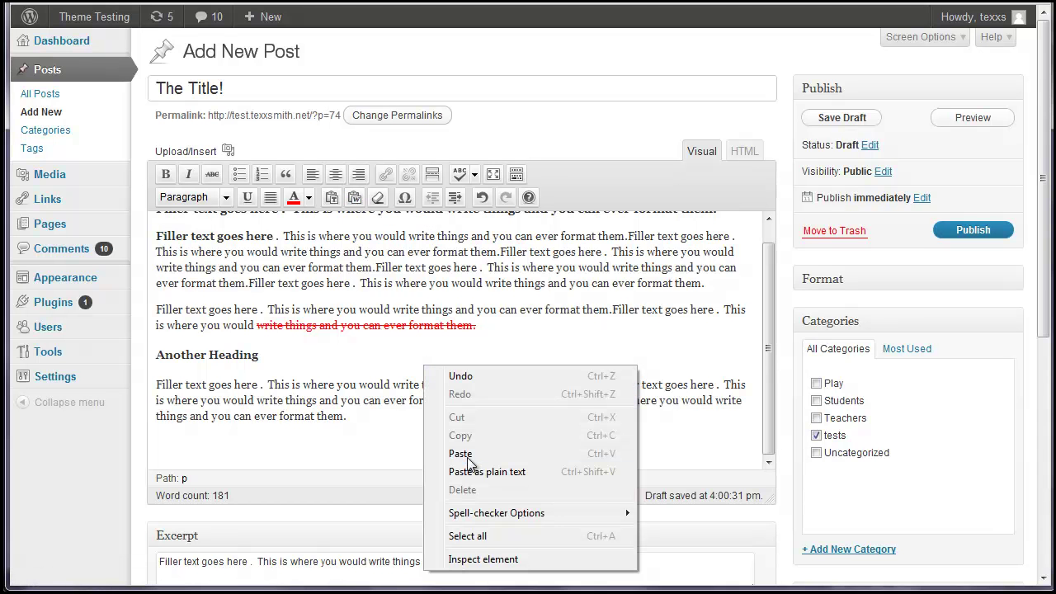
pyautogui.click(395, 438)
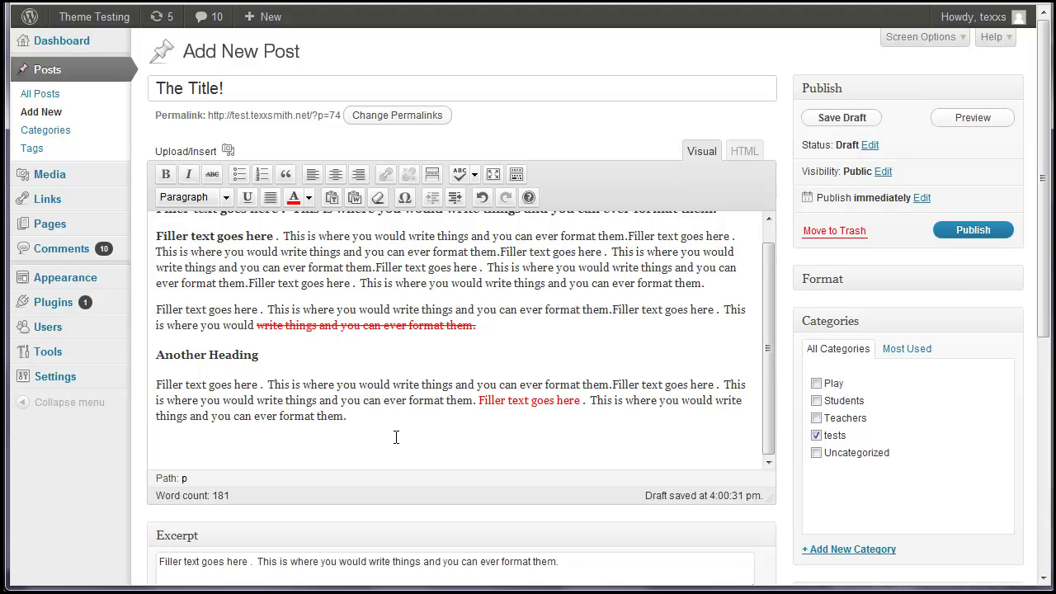
pyautogui.click(354, 199)
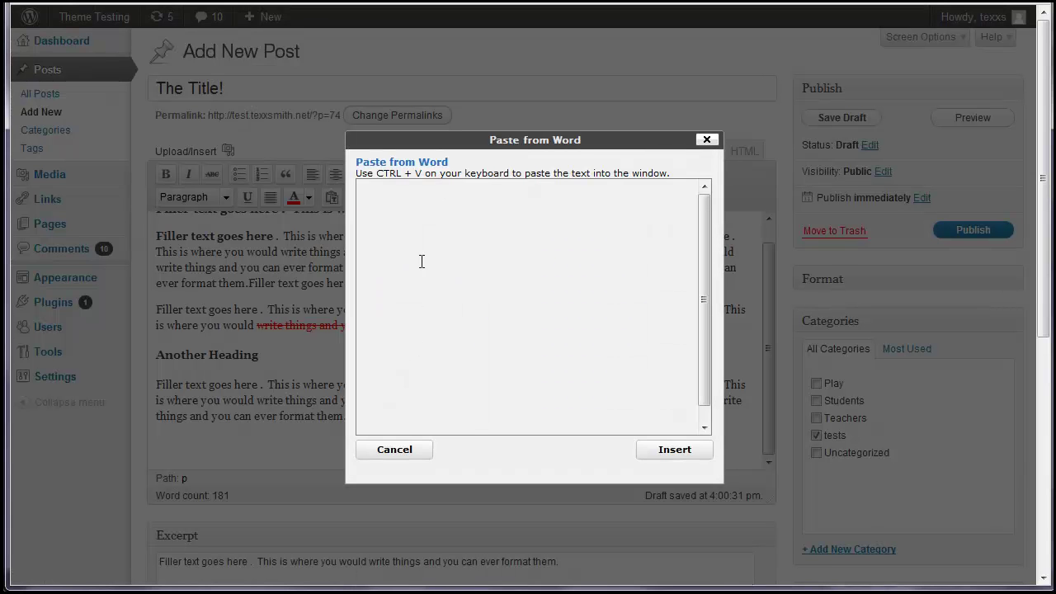
pyautogui.rightClick(421, 261)
pyautogui.click(460, 342)
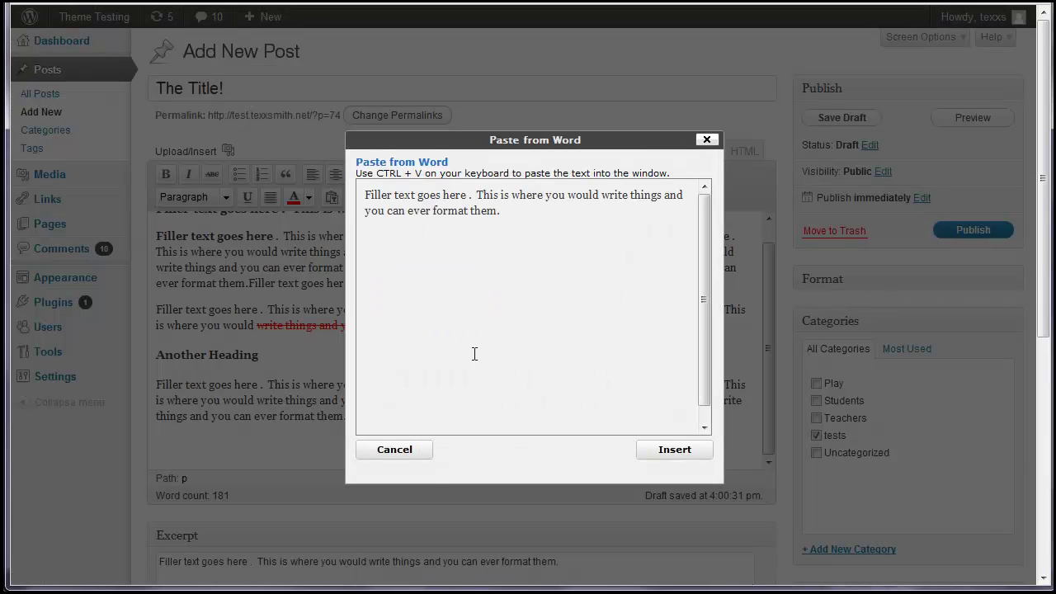
pyautogui.click(708, 141)
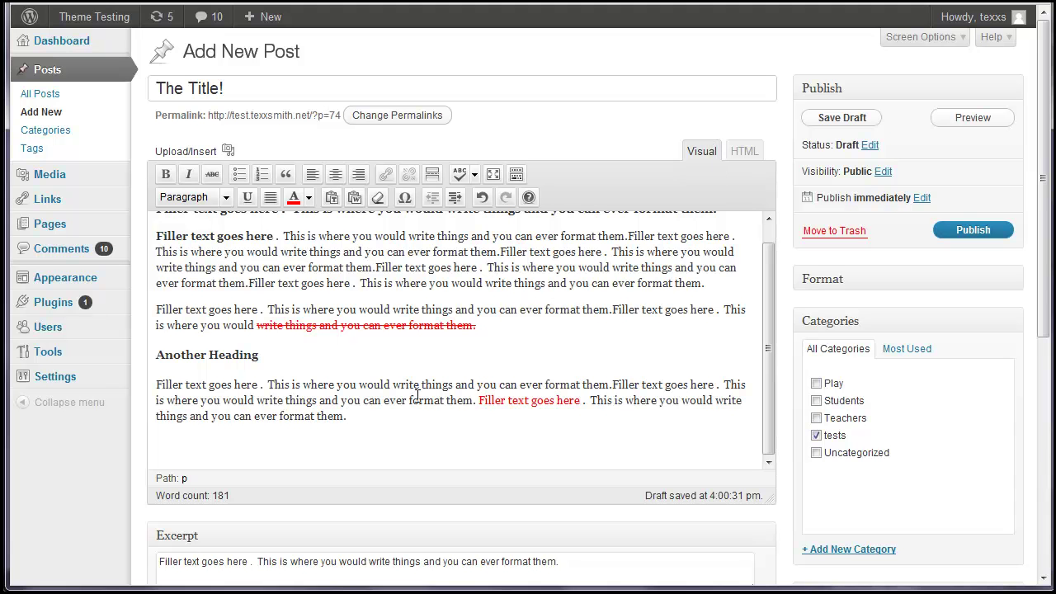
# Misspell "format" as "forffmat" in the paragraph above "Another Heading" and check the word's context options
pyautogui.scroll(1, 248, 282)
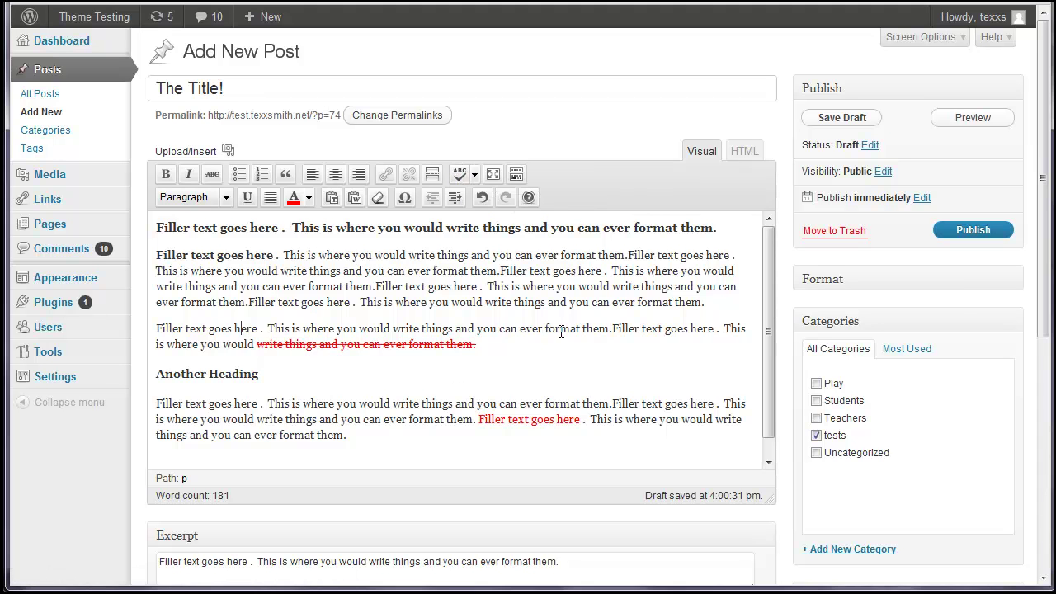
pyautogui.write('f')
pyautogui.click(565, 370)
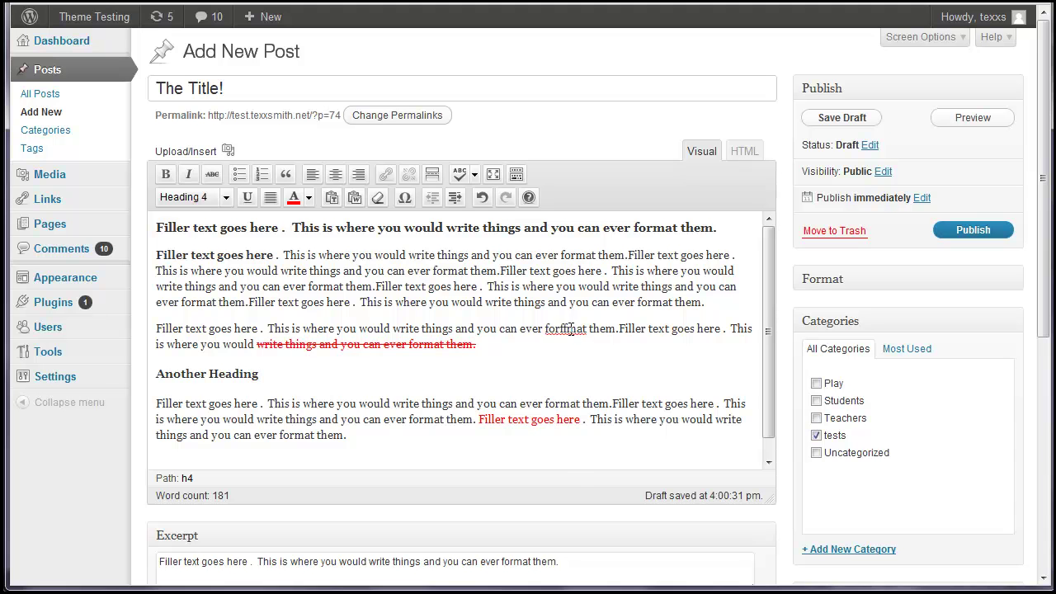
pyautogui.rightClick(571, 329)
pyautogui.press('Escape')
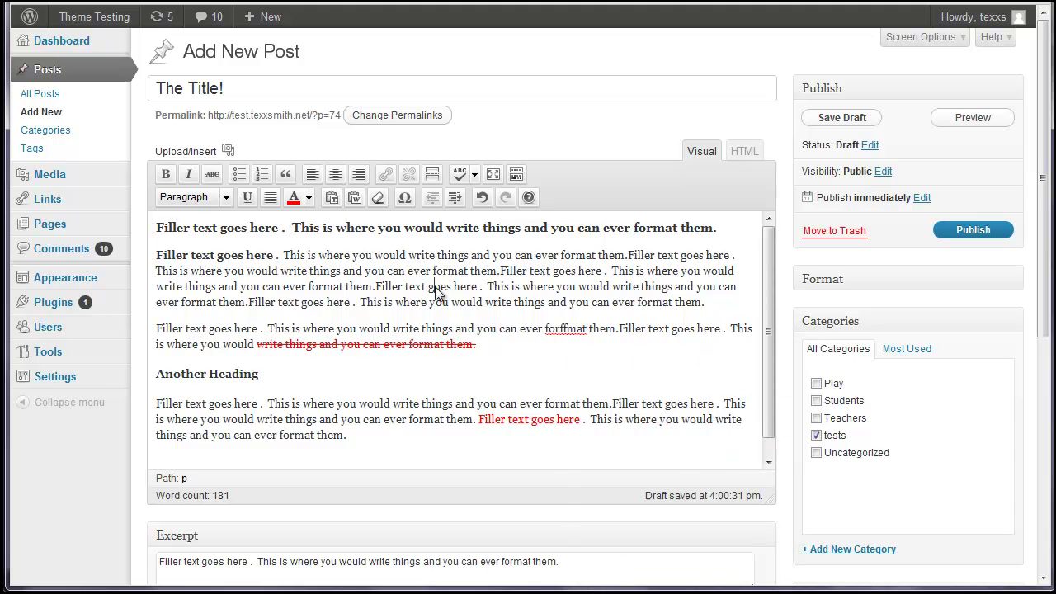
# Run the spell checker on the post body and replace "forffmat" with the suggestion "format"
pyautogui.click(459, 174)
pyautogui.click(568, 327)
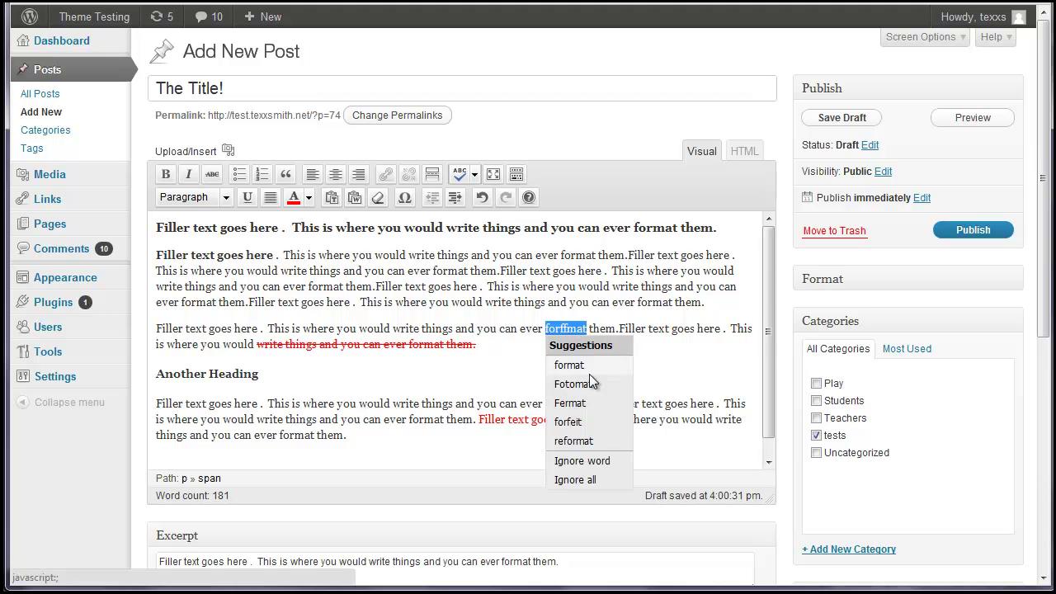
pyautogui.click(593, 369)
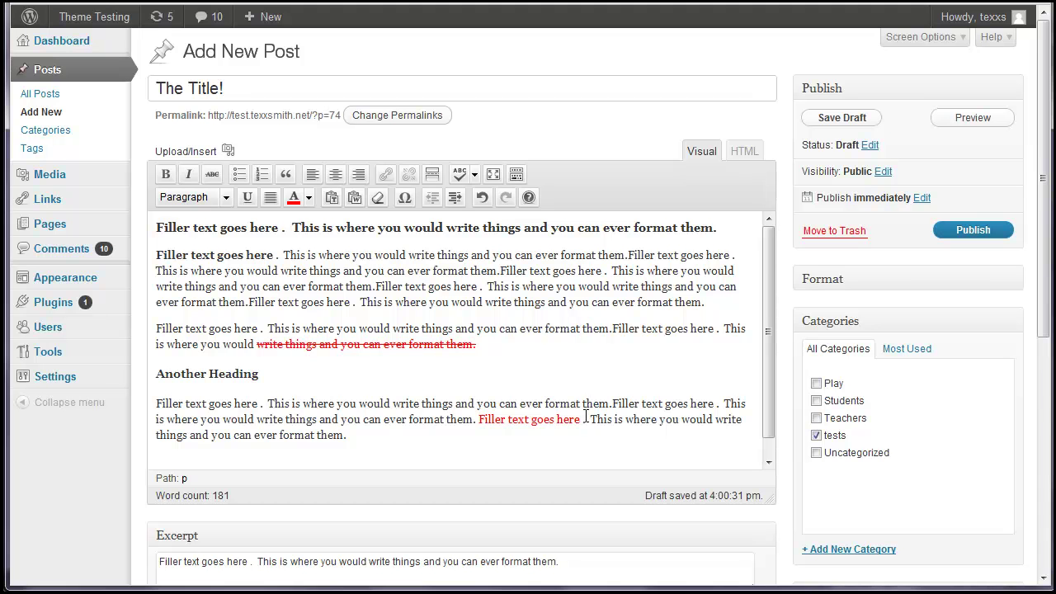
# Undo the spelling correction of "forffmat" and try out redo
pyautogui.click(482, 203)
pyautogui.click(505, 198)
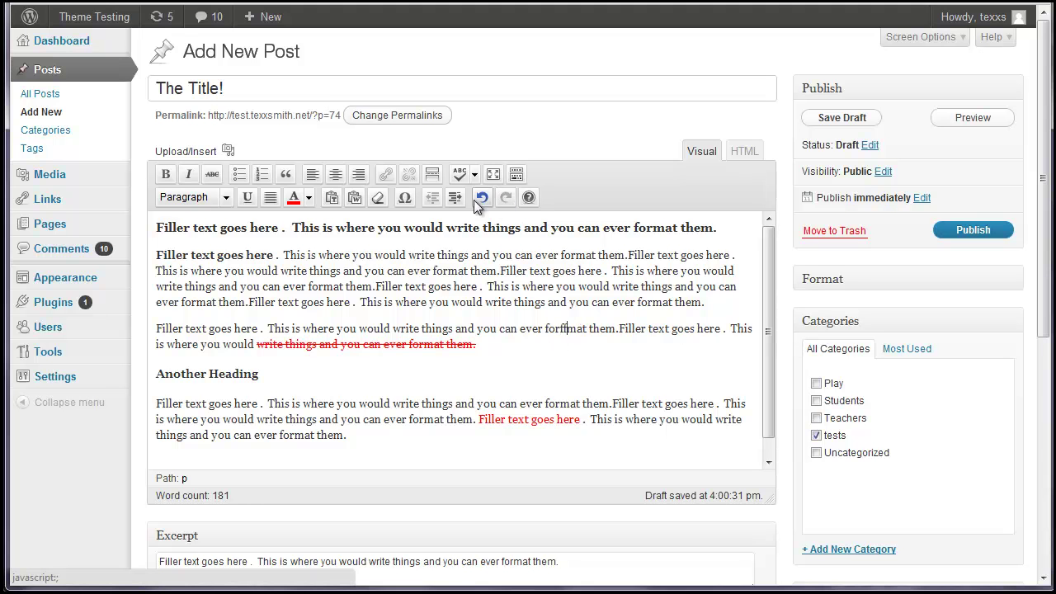
# Browse the custom character table, including the Greek letters, and close it without inserting a character
pyautogui.click(405, 199)
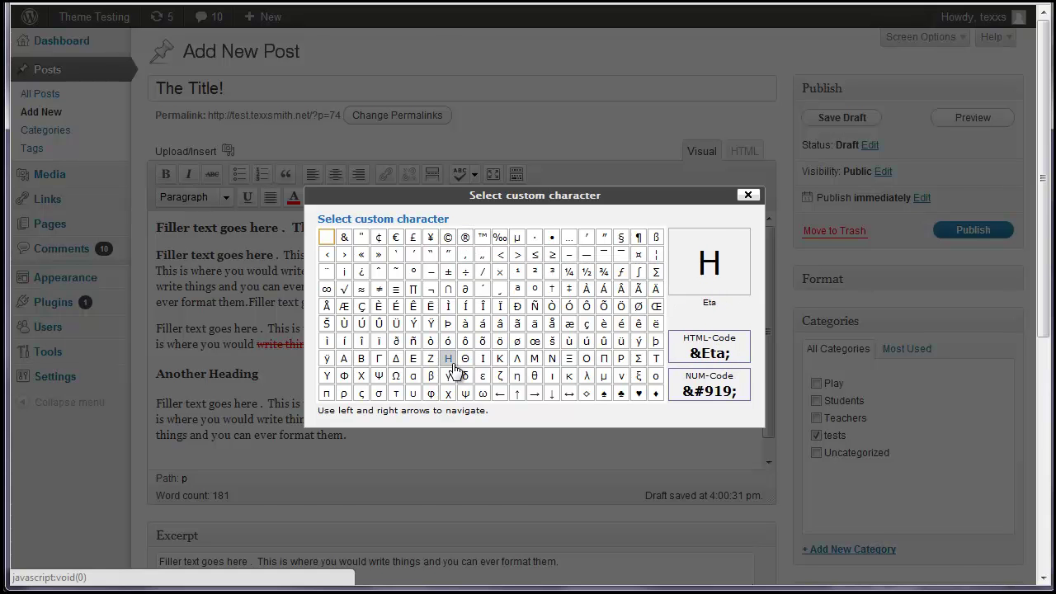
pyautogui.scroll(-1, 437, 363)
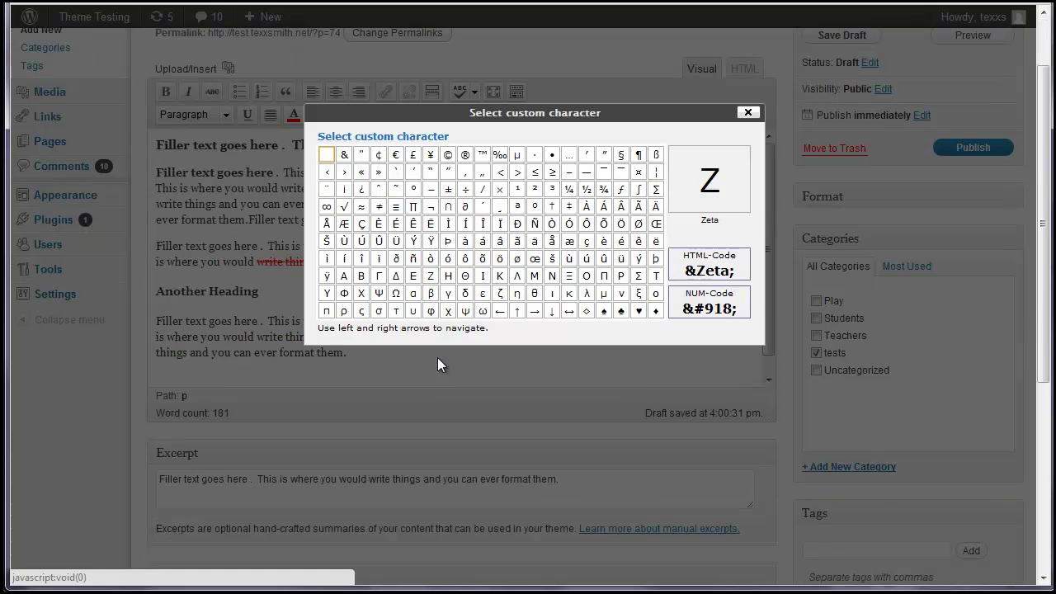
pyautogui.click(746, 114)
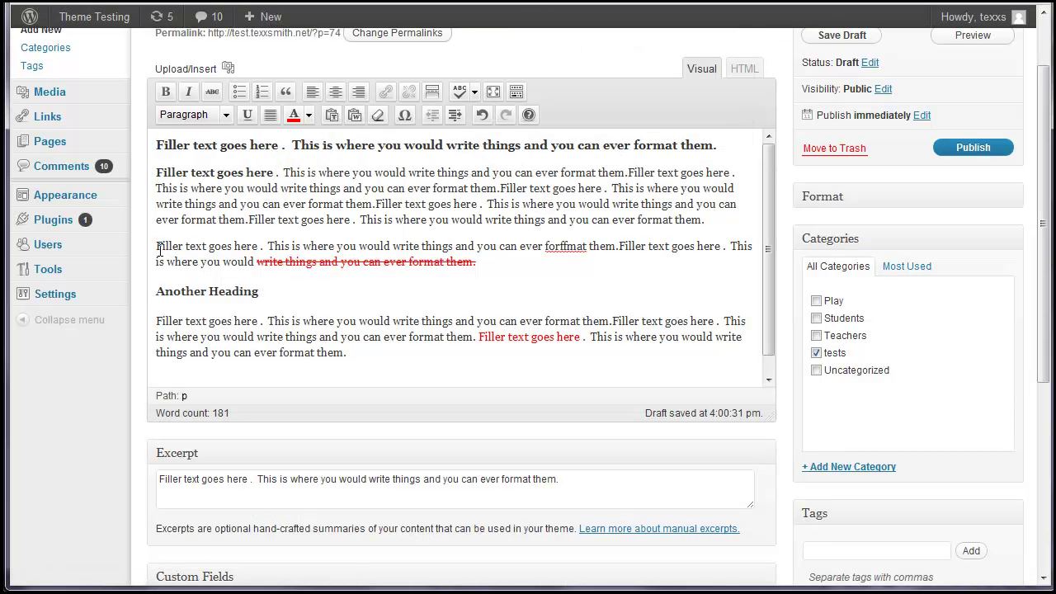
# Indent the paragraph above "Another Heading" by one level
pyautogui.click(455, 114)
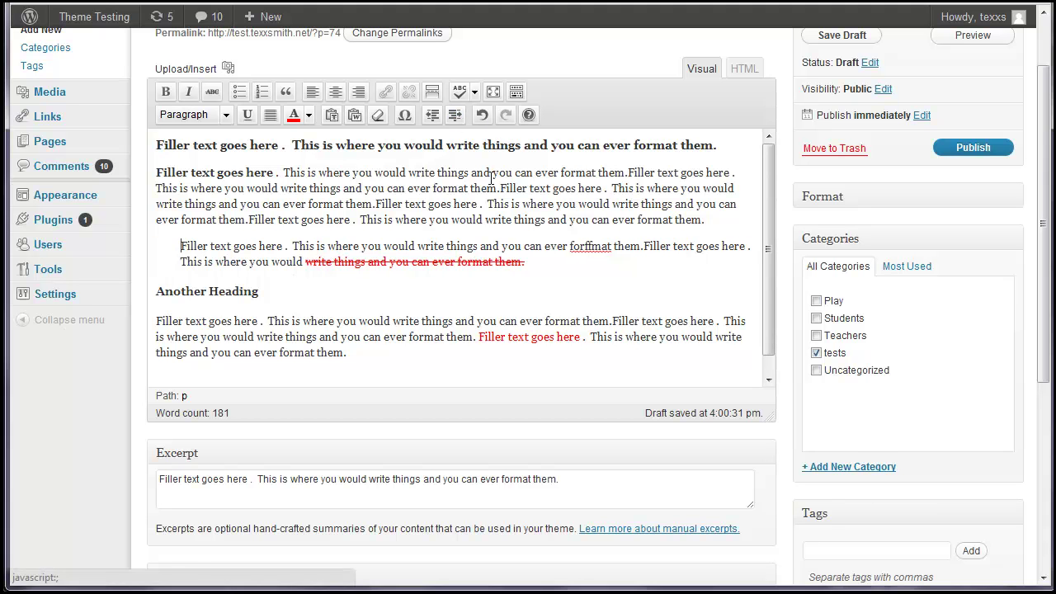
# Add a bulleted list below "Another Heading" with the entries "list item 1", "list item 2" and "list item 3"
pyautogui.click(274, 295)
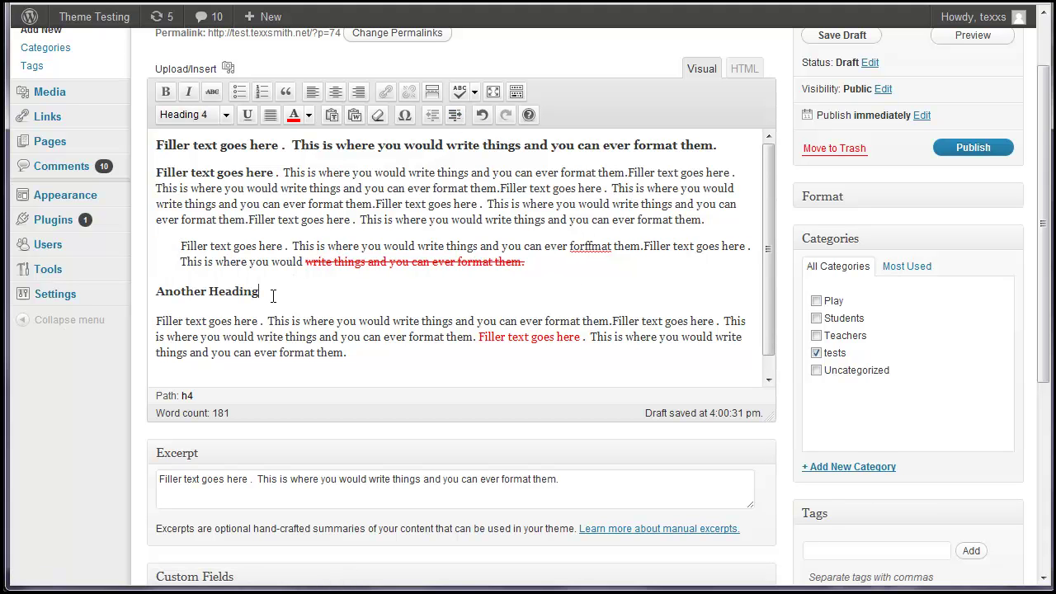
pyautogui.press('Return')
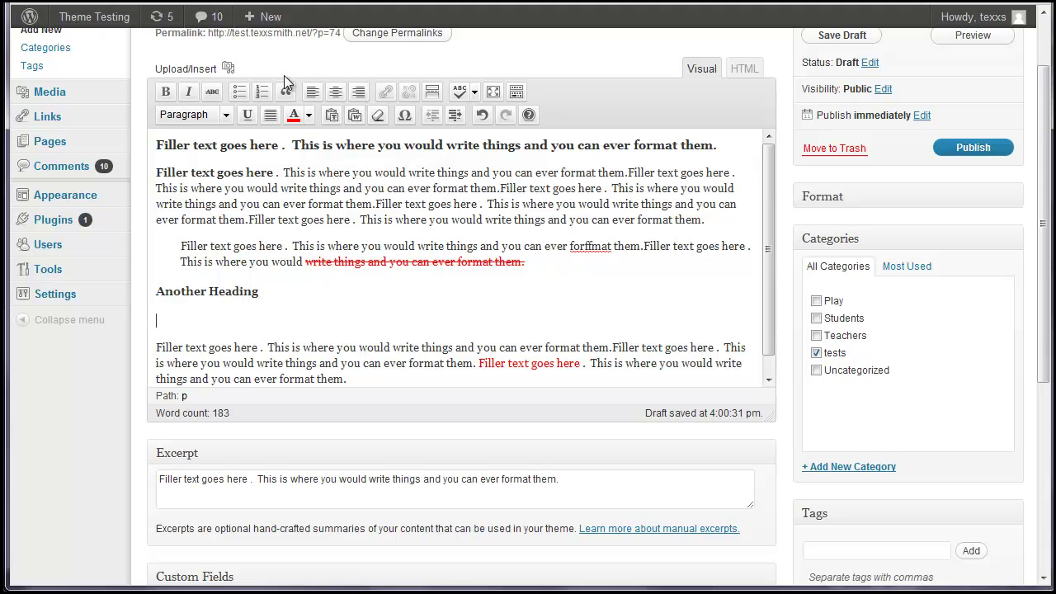
pyautogui.click(239, 93)
pyautogui.write('list item')
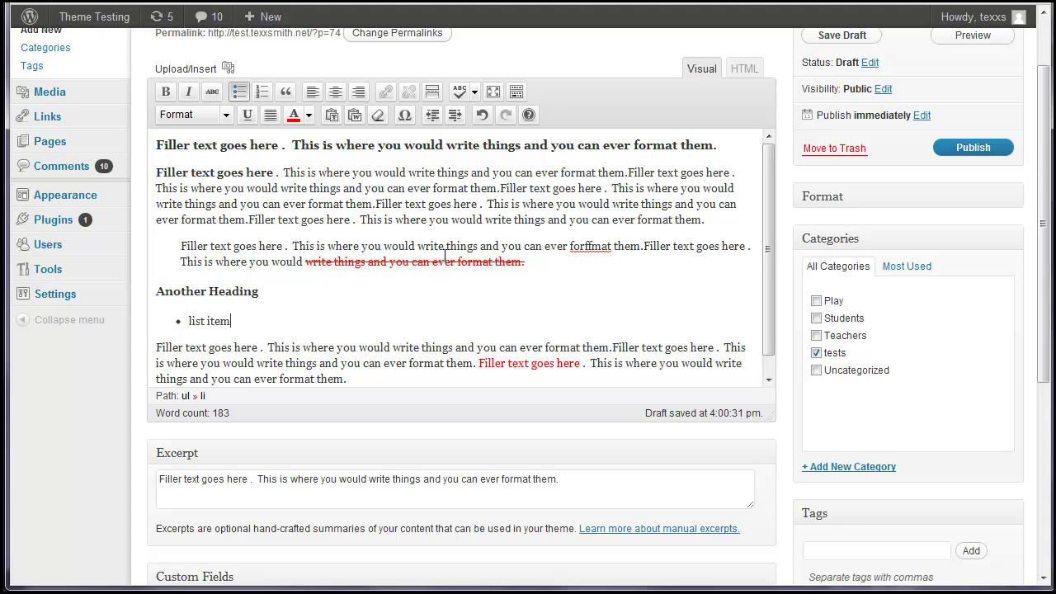
pyautogui.write(' 1')
pyautogui.press('Return')
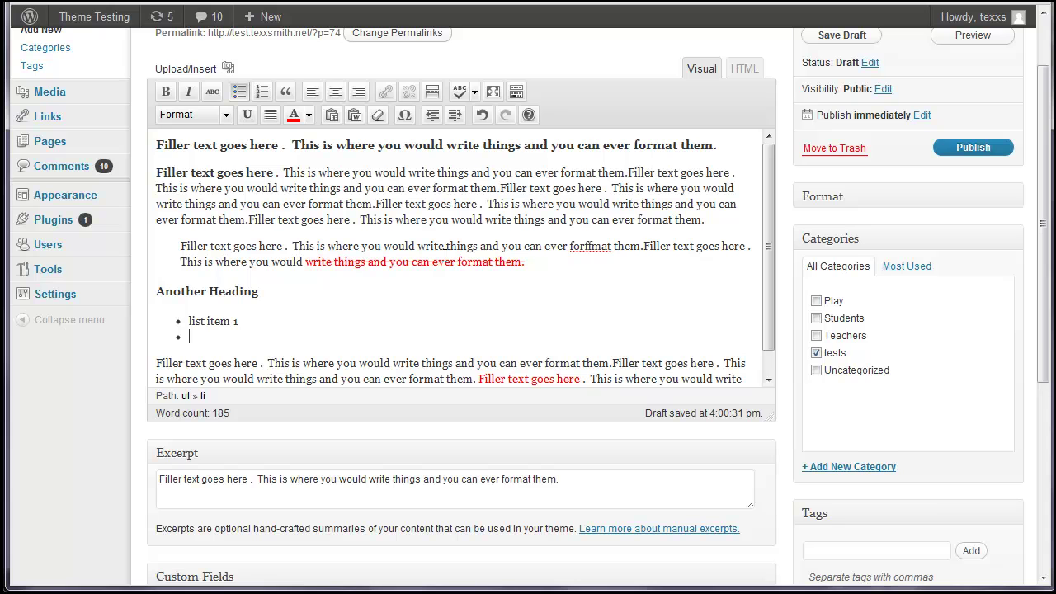
pyautogui.write('list item 2')
pyautogui.press('Return')
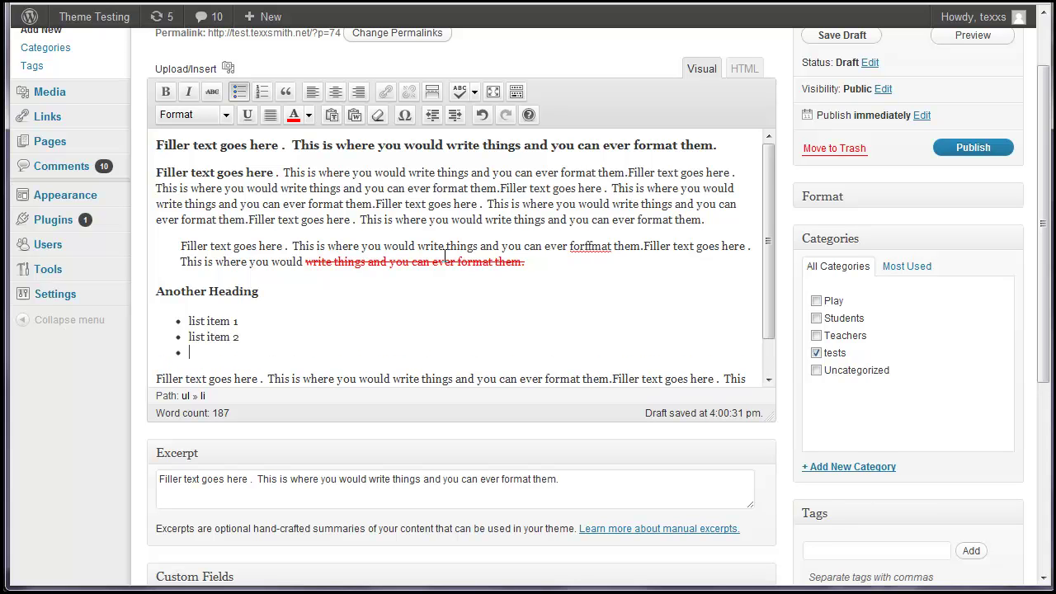
pyautogui.write('list item 3')
pyautogui.press('Return')
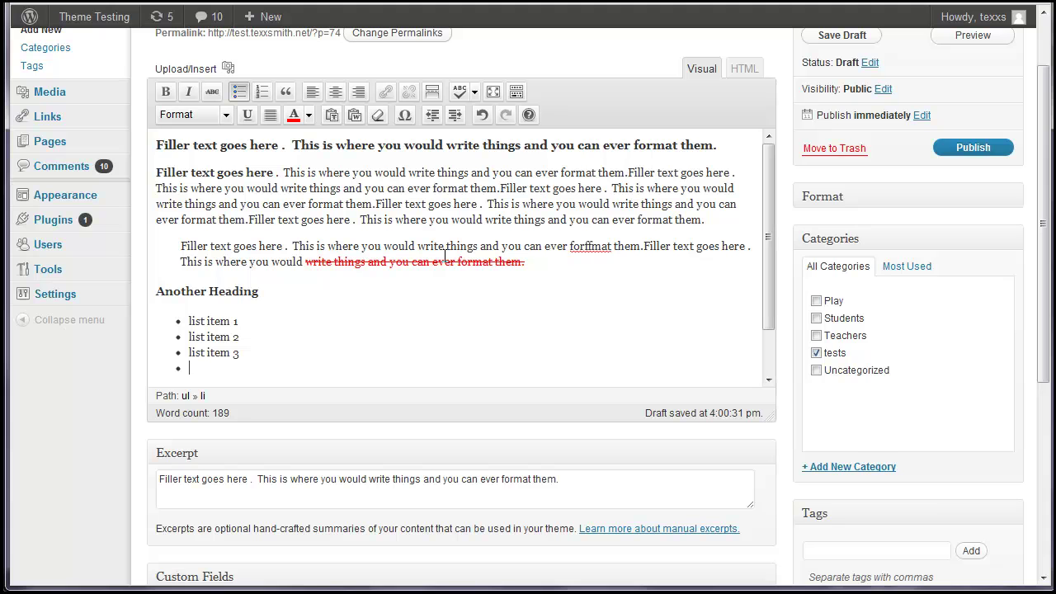
pyautogui.press('Return')
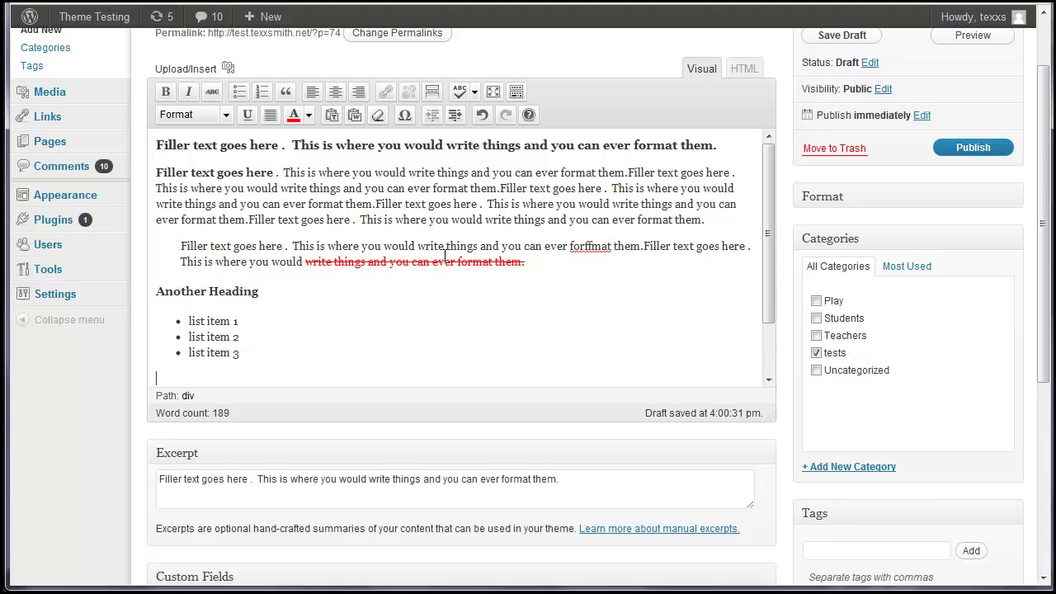
# Nest "list item 2" as a sub-item under "list item 1" in the bulleted list
pyautogui.click(208, 337)
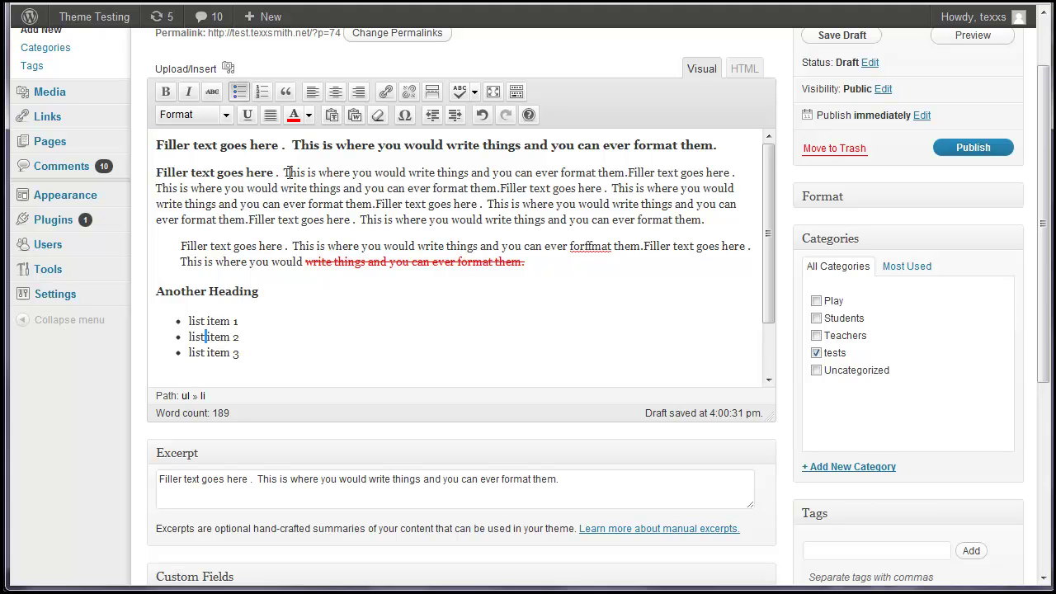
pyautogui.click(456, 120)
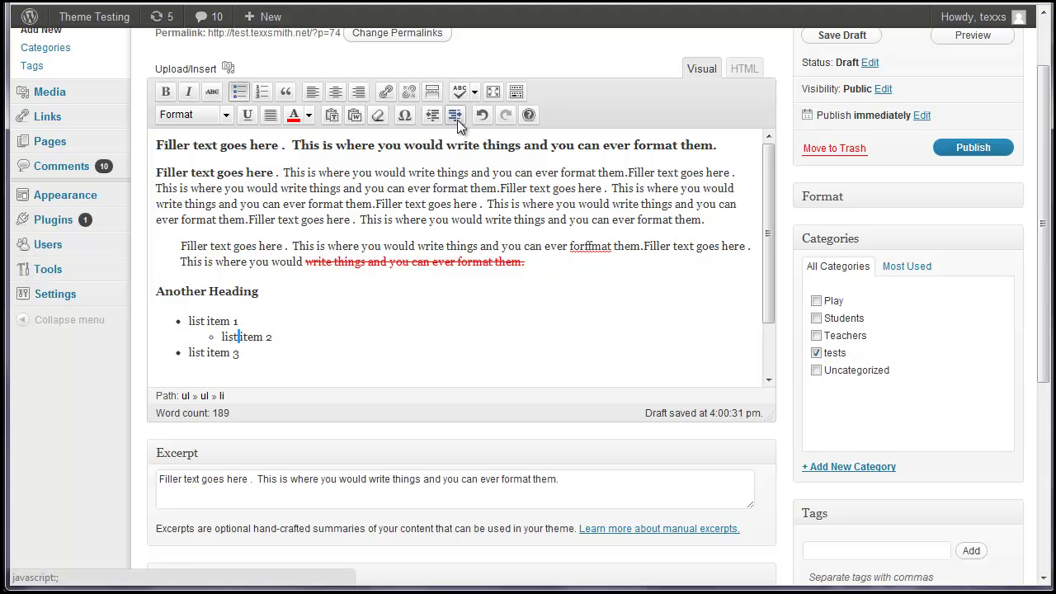
pyautogui.click(252, 378)
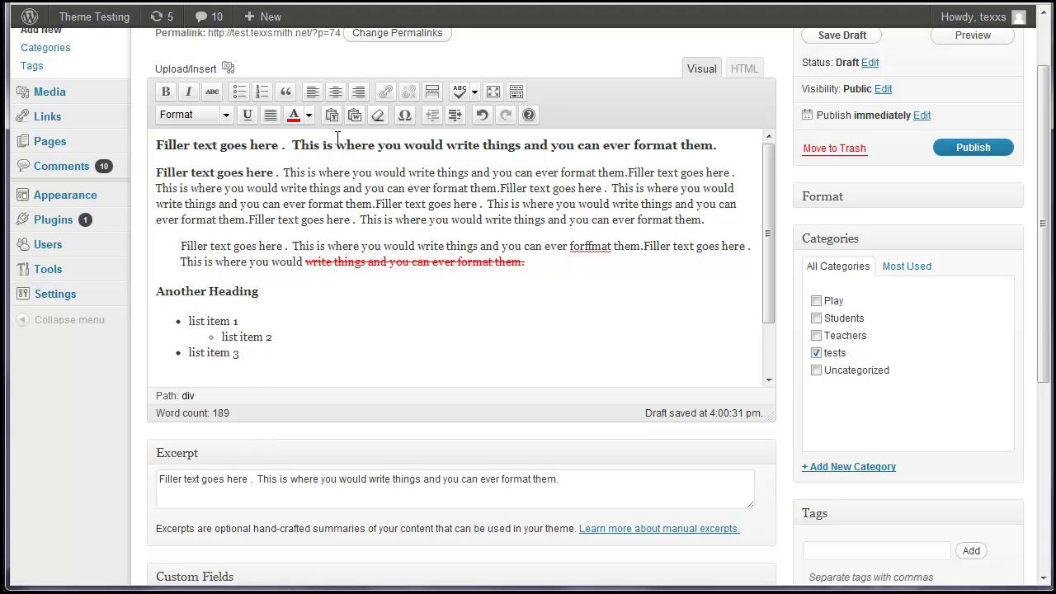
# Underline the word "item" in the first entry of the bulleted list
pyautogui.click(240, 322)
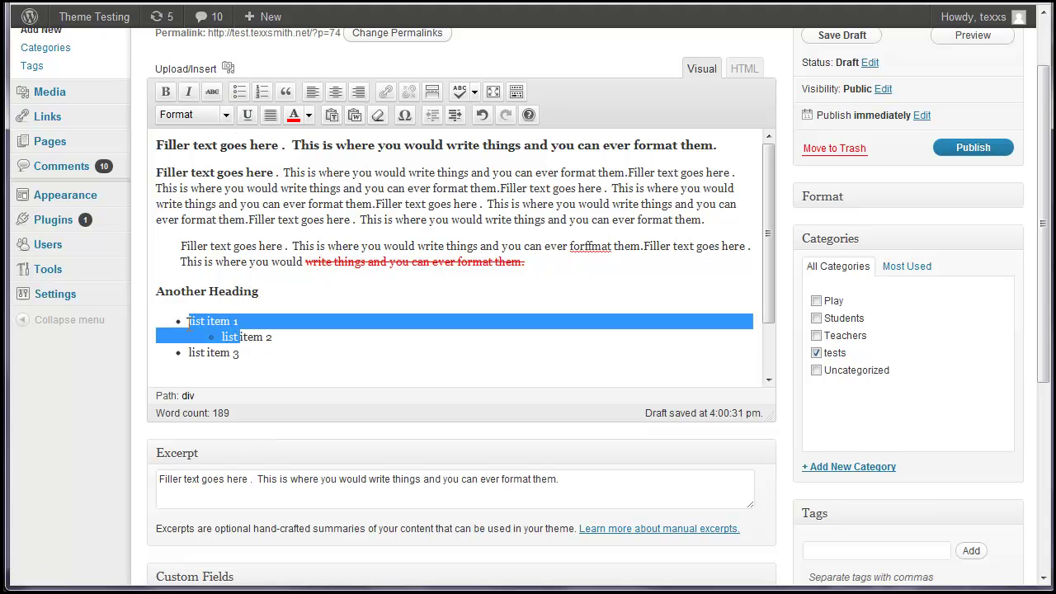
pyautogui.doubleClick(218, 322)
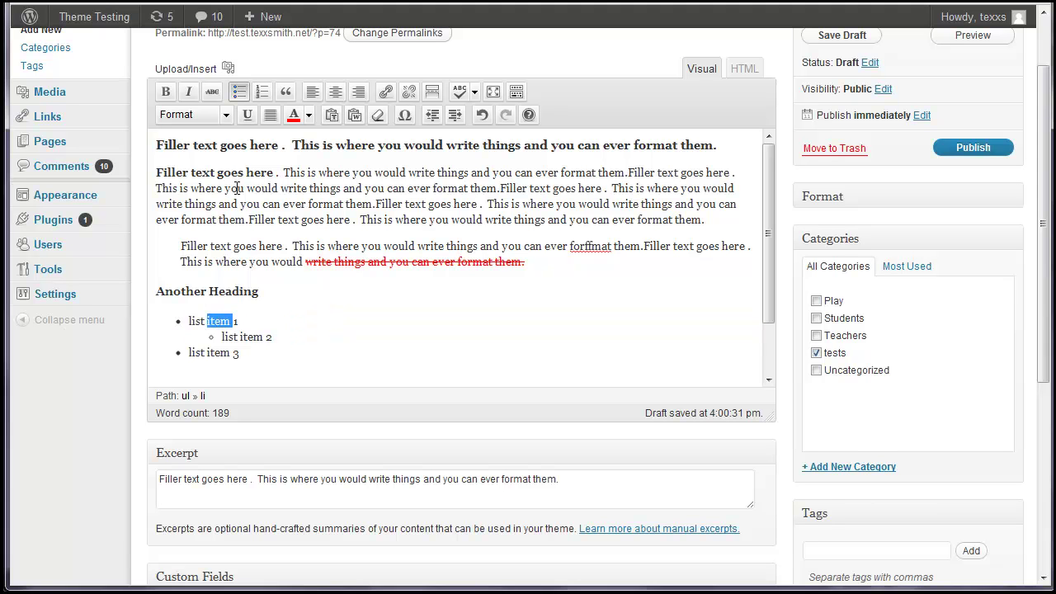
pyautogui.click(245, 116)
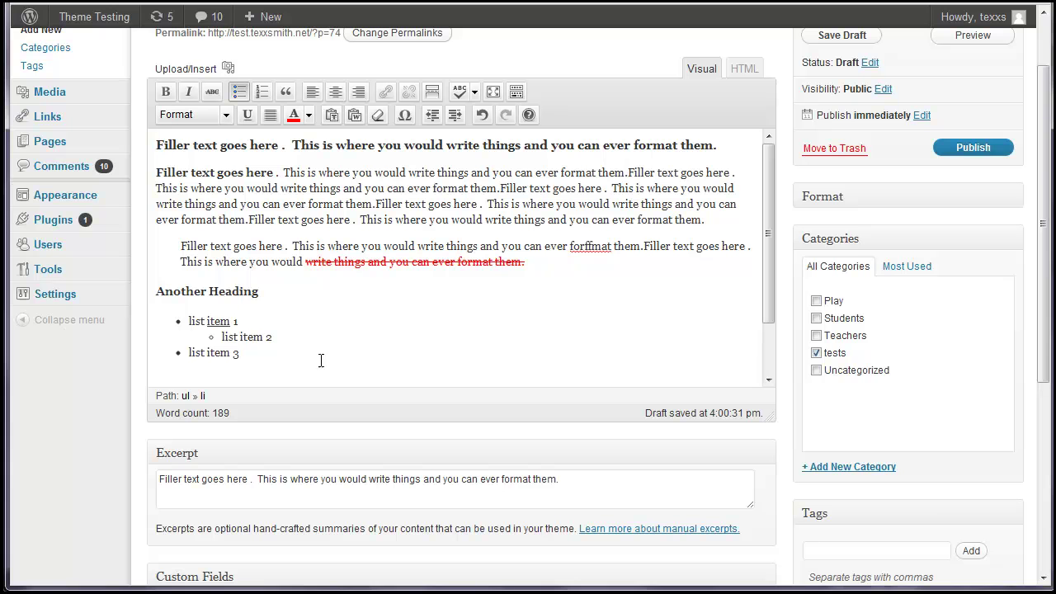
pyautogui.click(222, 338)
pyautogui.moveTo(221, 338); pyautogui.dragTo(273, 338)
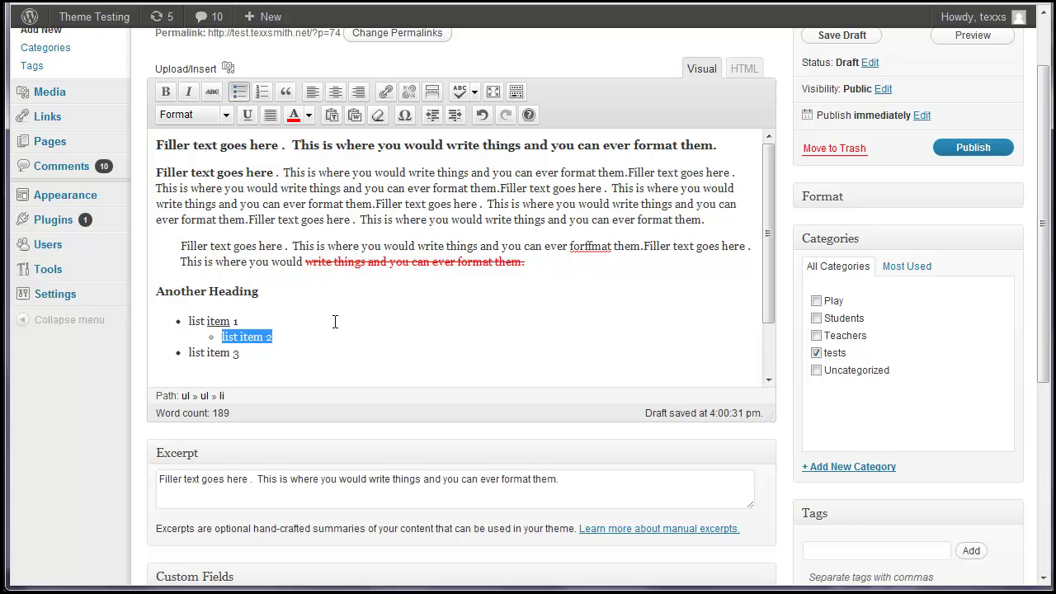
pyautogui.click(386, 92)
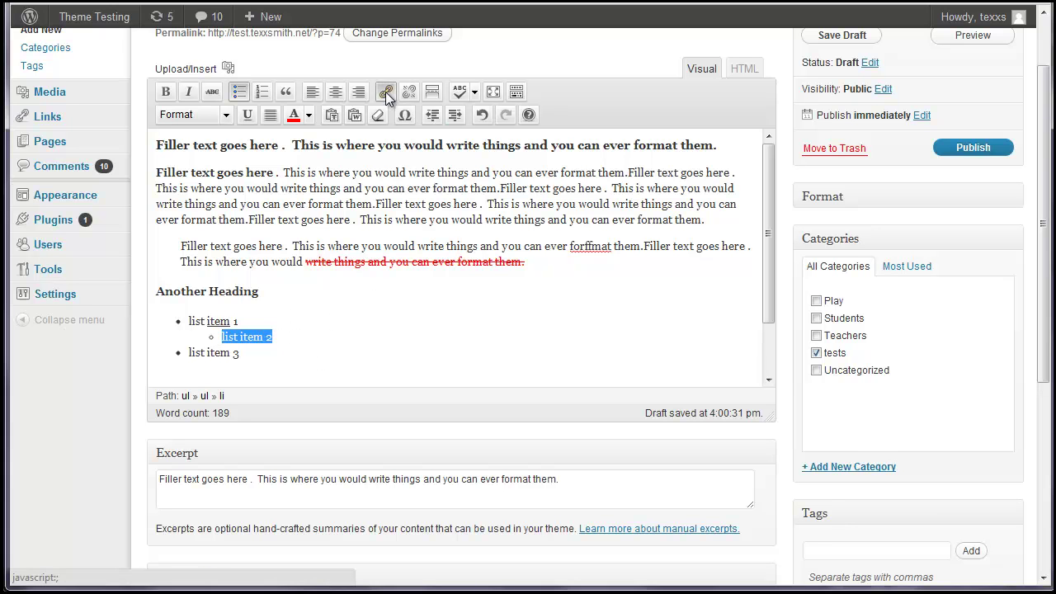
pyautogui.click(441, 163)
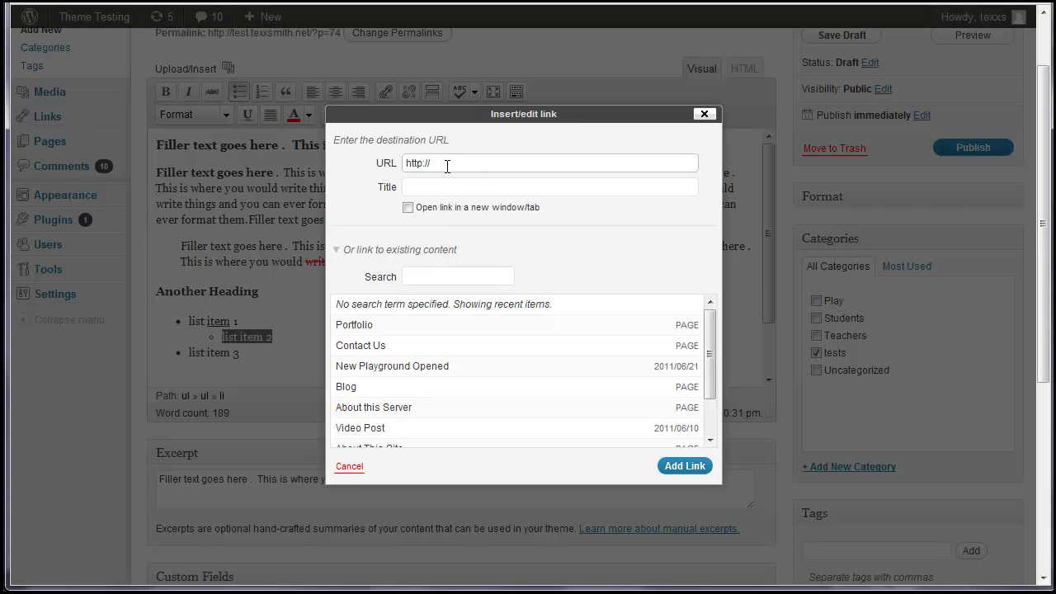
pyautogui.write('texxsmith.com')
pyautogui.click(408, 209)
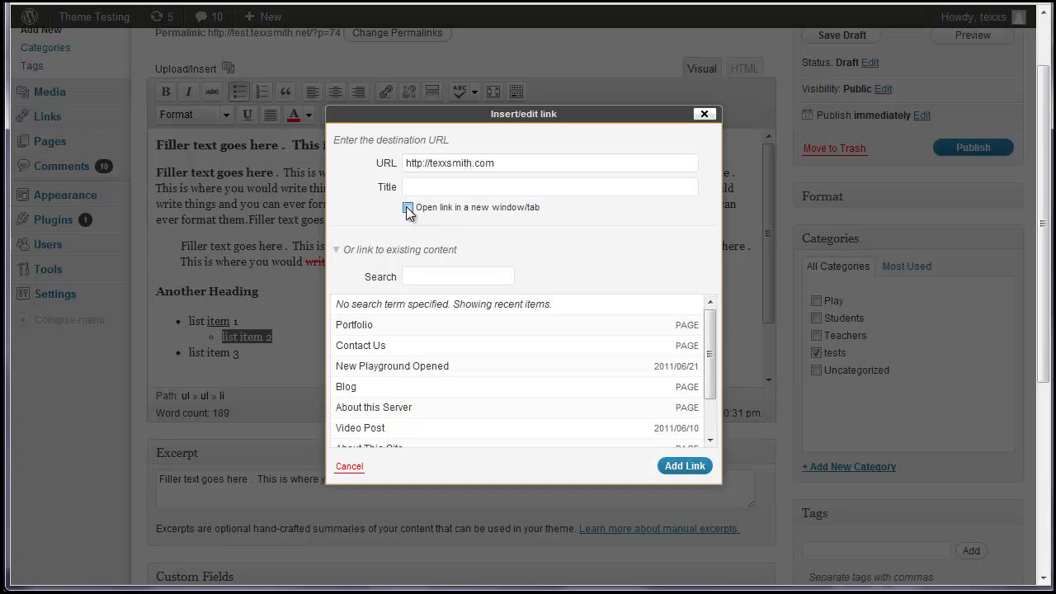
pyautogui.click(419, 188)
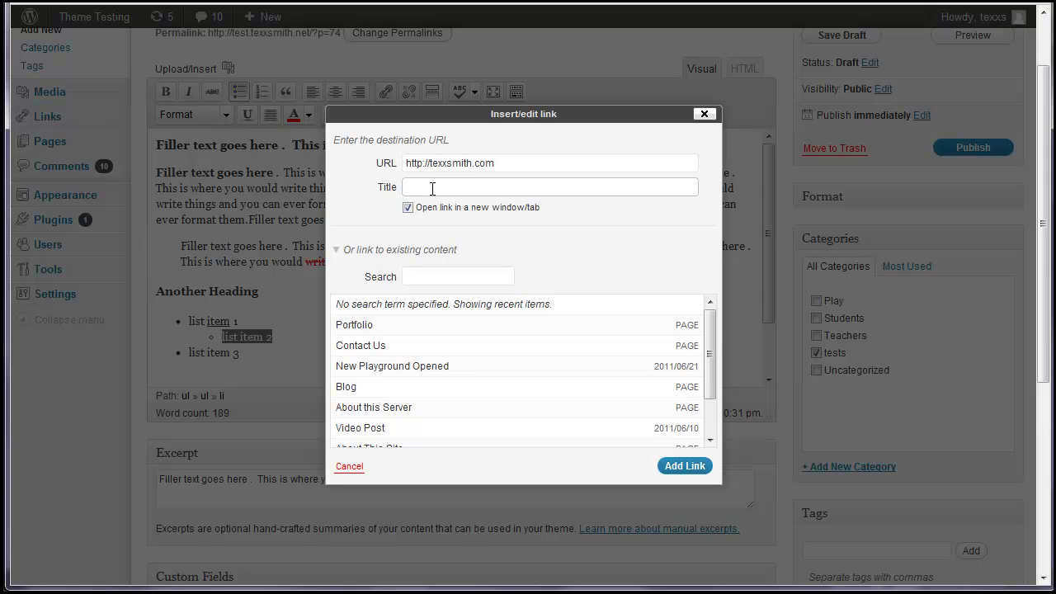
pyautogui.write('Open')
pyautogui.write(' in a new tab or window')
pyautogui.click(671, 464)
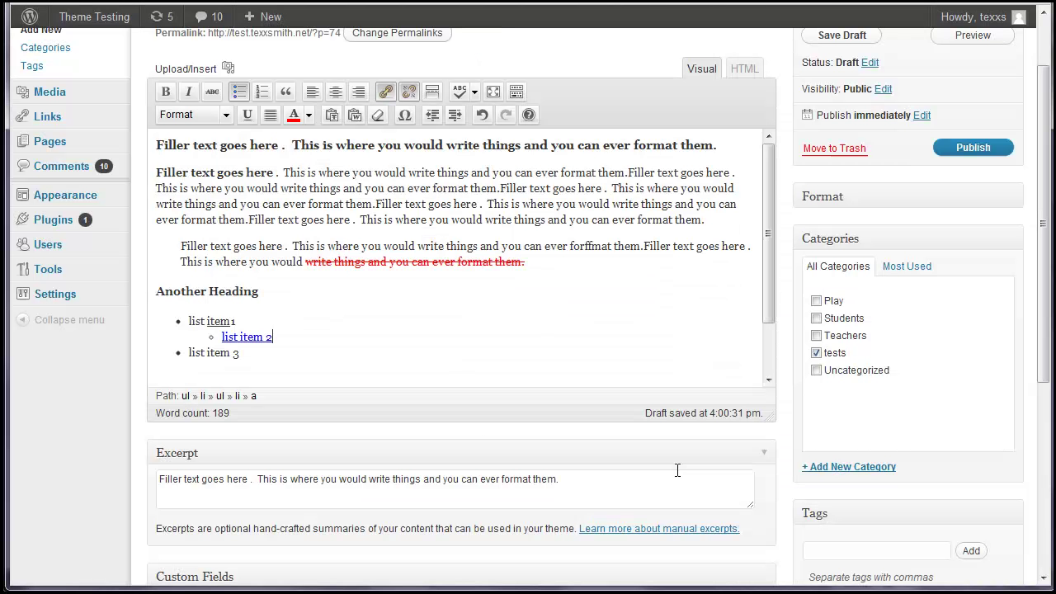
pyautogui.click(407, 323)
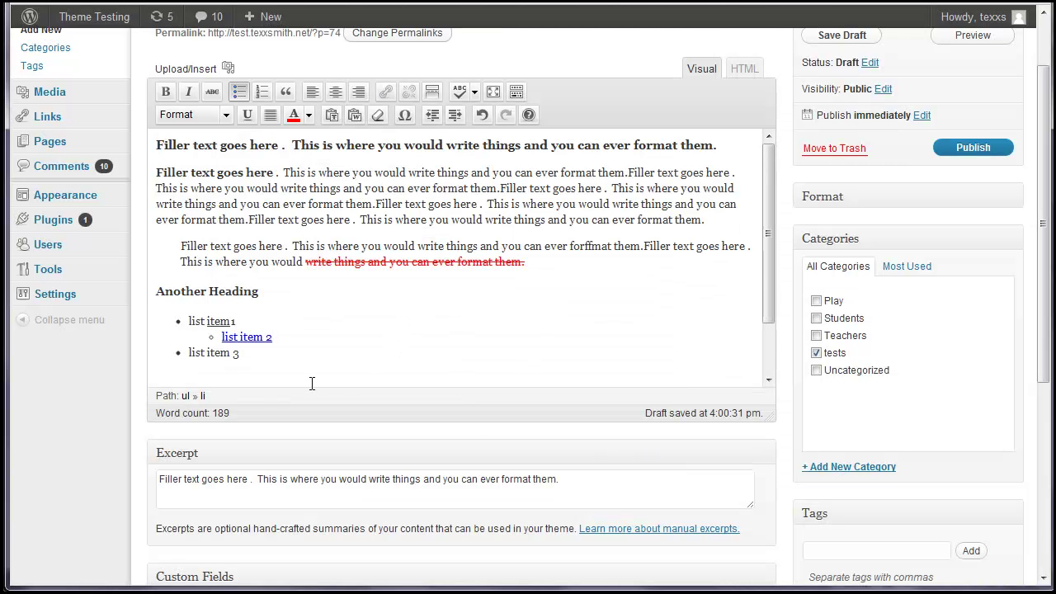
# Review the post's settings below the editor, switching the trackbacks and pingbacks permission off and back on
pyautogui.scroll(1, 345, 378)
pyautogui.scroll(-2, 354, 498)
pyautogui.scroll(-3, 355, 498)
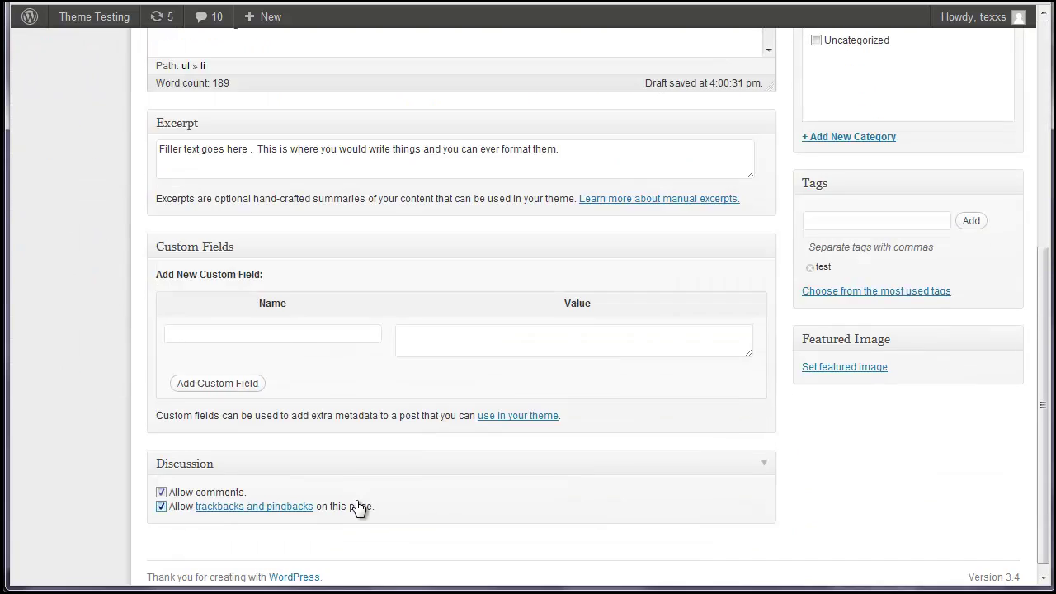
pyautogui.scroll(5, 358, 503)
pyautogui.scroll(-5, 359, 507)
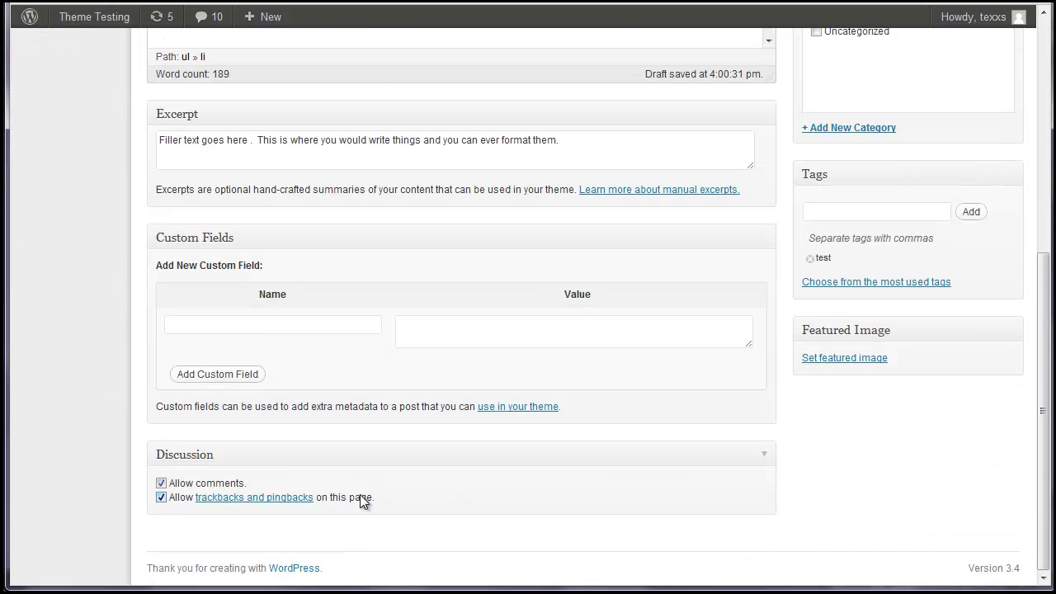
pyautogui.click(162, 496)
pyautogui.click(162, 497)
pyautogui.scroll(1, 642, 501)
pyautogui.scroll(4, 642, 500)
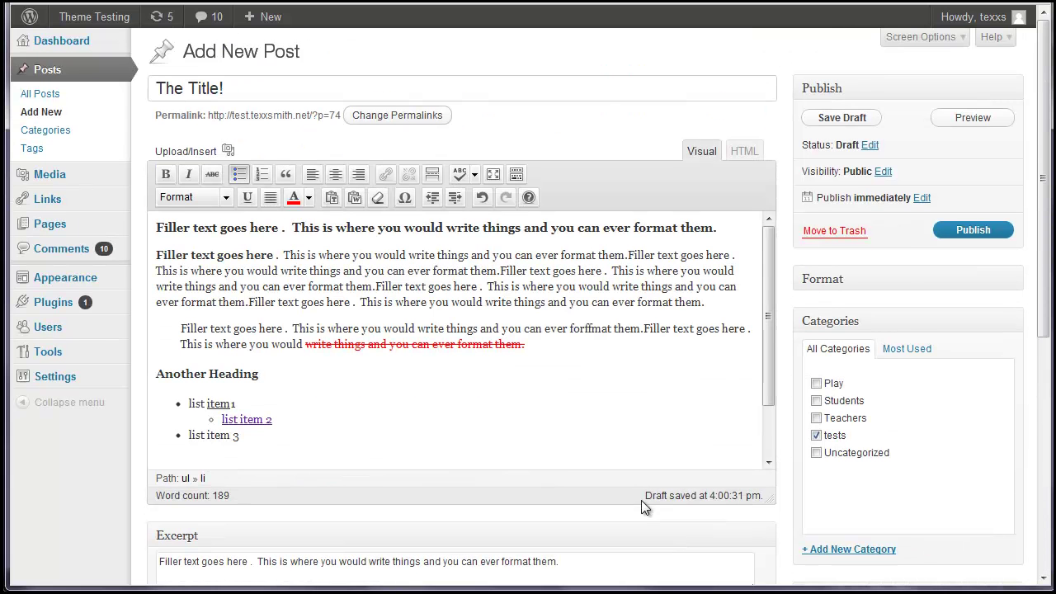
# Preview the post and examine how its title, headings, list, link, colored text, category, tag and comment form are rendered
pyautogui.click(949, 122)
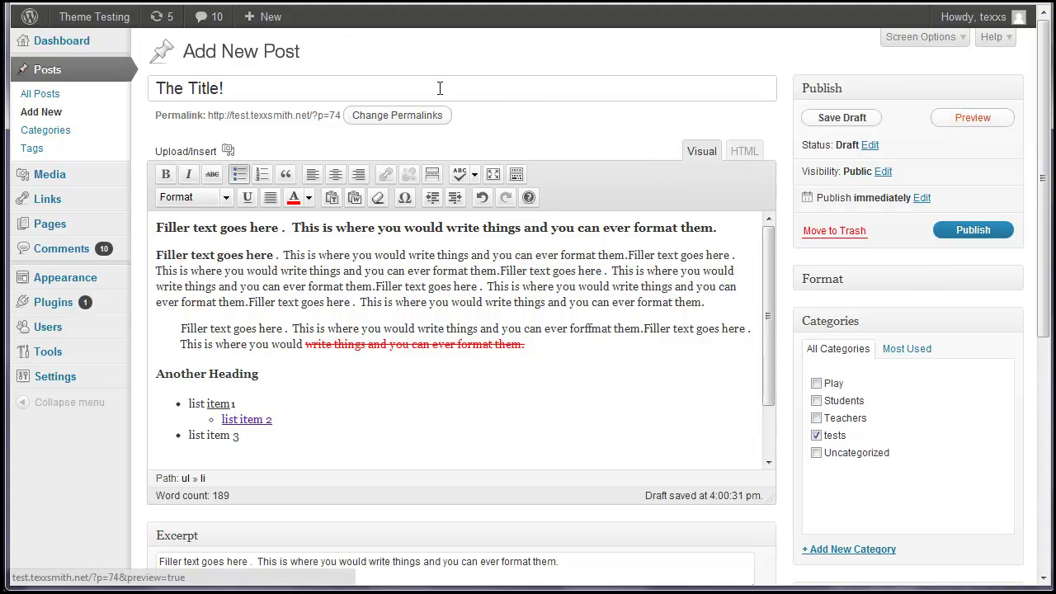
pyautogui.scroll(-3, 370, 461)
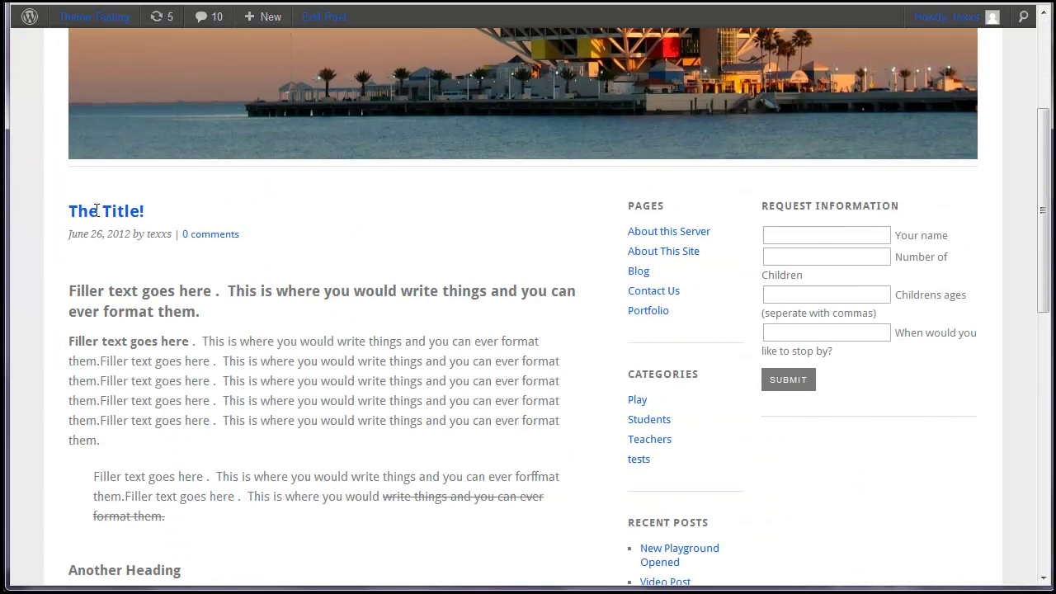
pyautogui.moveTo(72, 213); pyautogui.dragTo(175, 211)
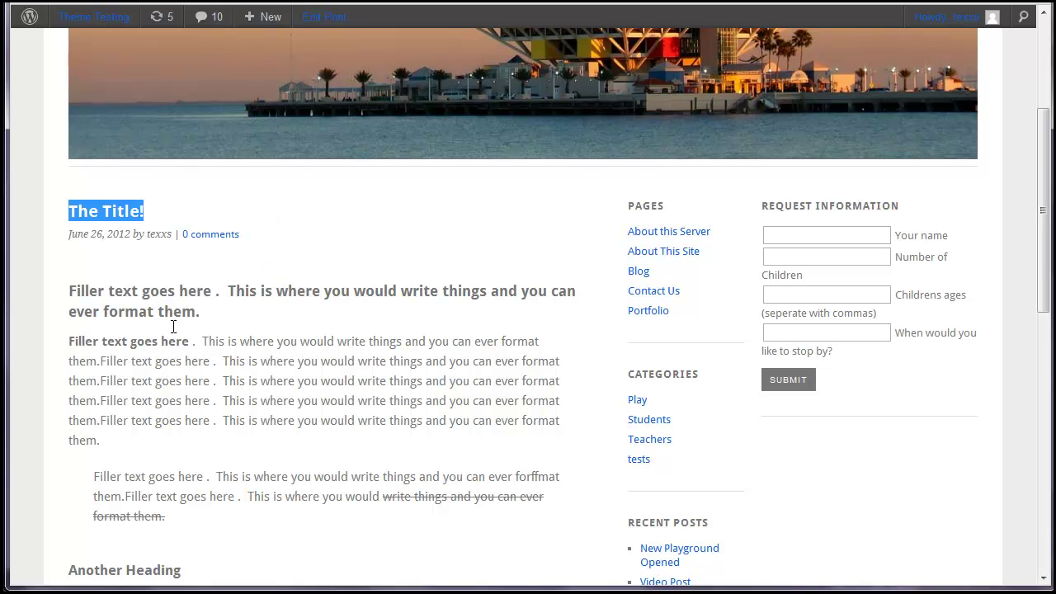
pyautogui.moveTo(71, 290); pyautogui.dragTo(227, 313)
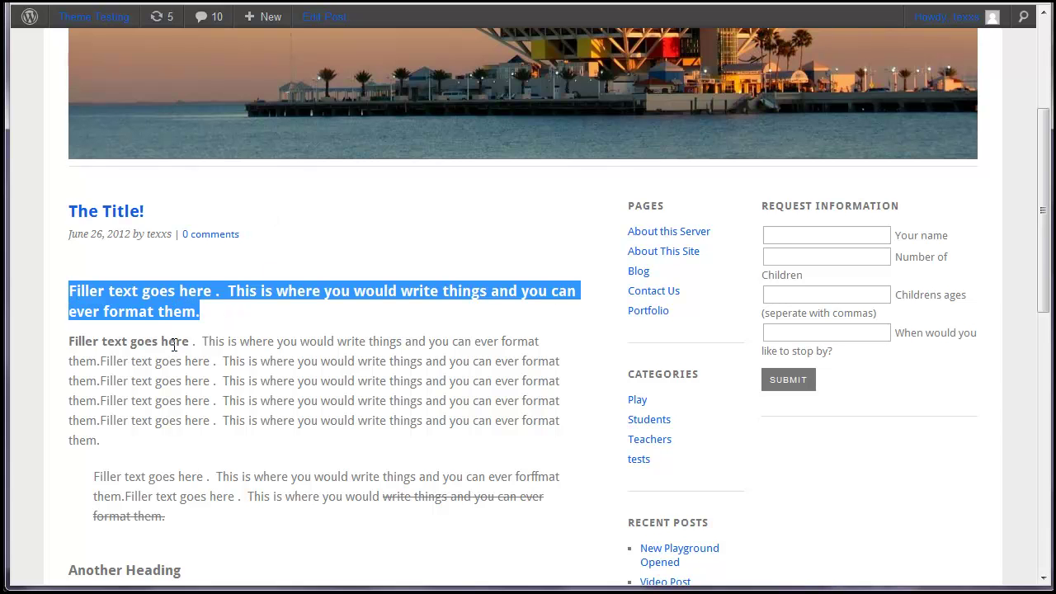
pyautogui.moveTo(174, 345); pyautogui.dragTo(130, 342)
pyautogui.scroll(-2, 228, 384)
pyautogui.moveTo(181, 406); pyautogui.dragTo(86, 404)
pyautogui.moveTo(116, 132); pyautogui.dragTo(173, 147)
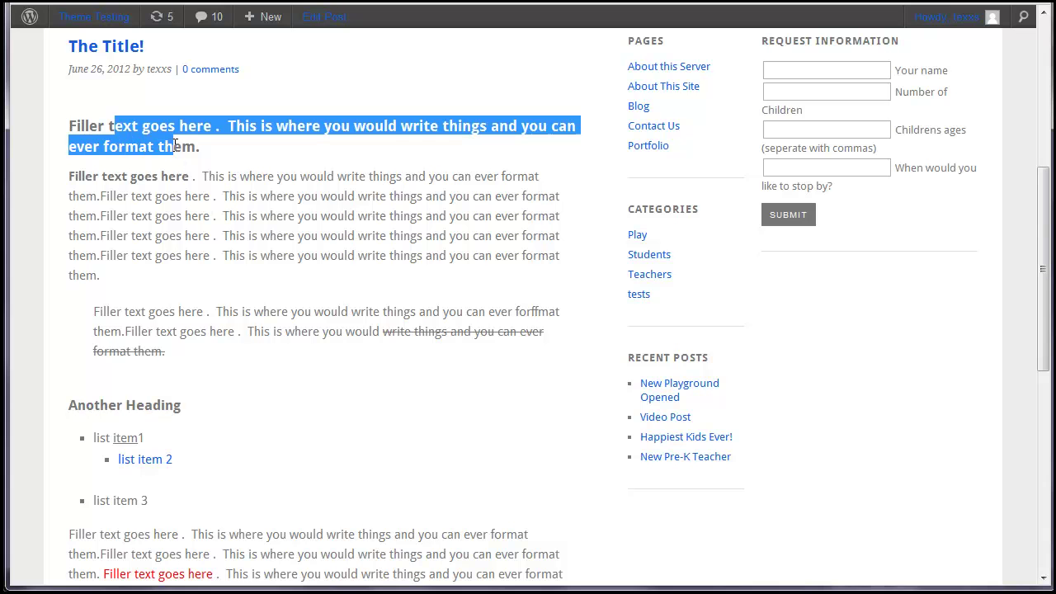
pyautogui.scroll(-1, 226, 418)
pyautogui.scroll(-1, 226, 417)
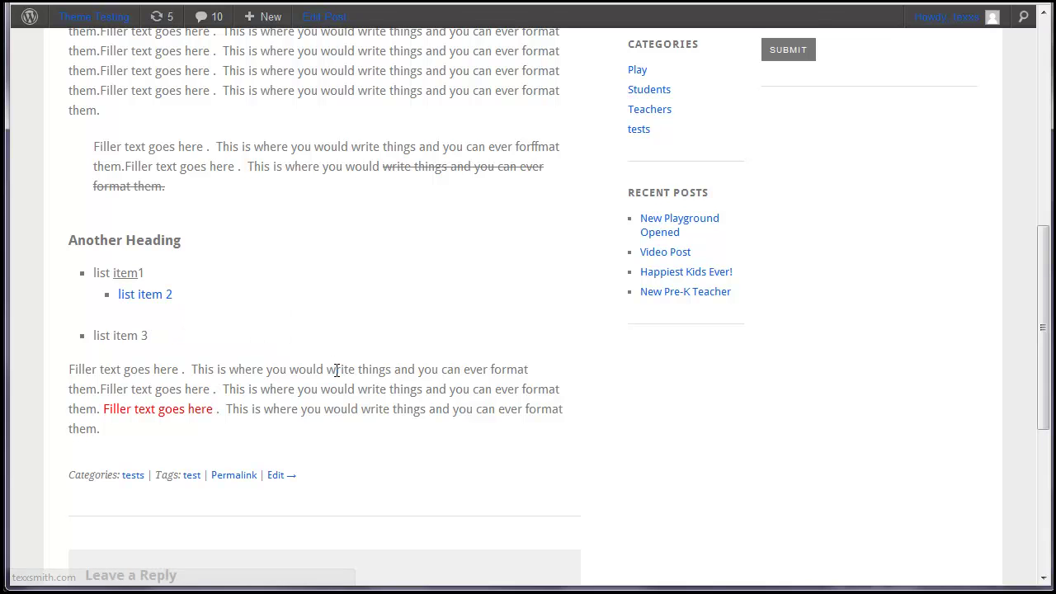
pyautogui.scroll(-1, 397, 442)
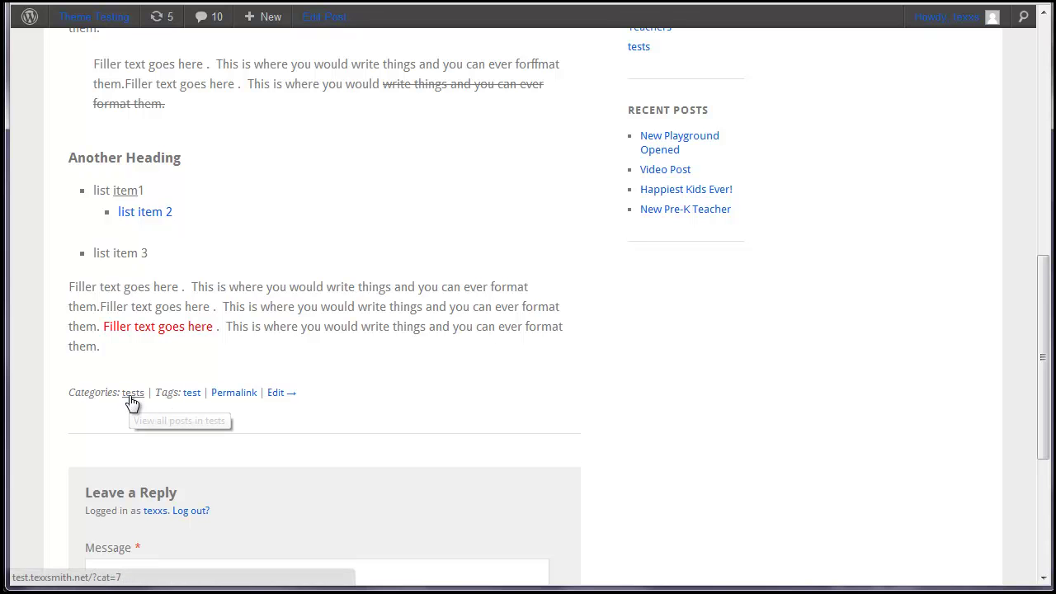
pyautogui.scroll(-4, 344, 389)
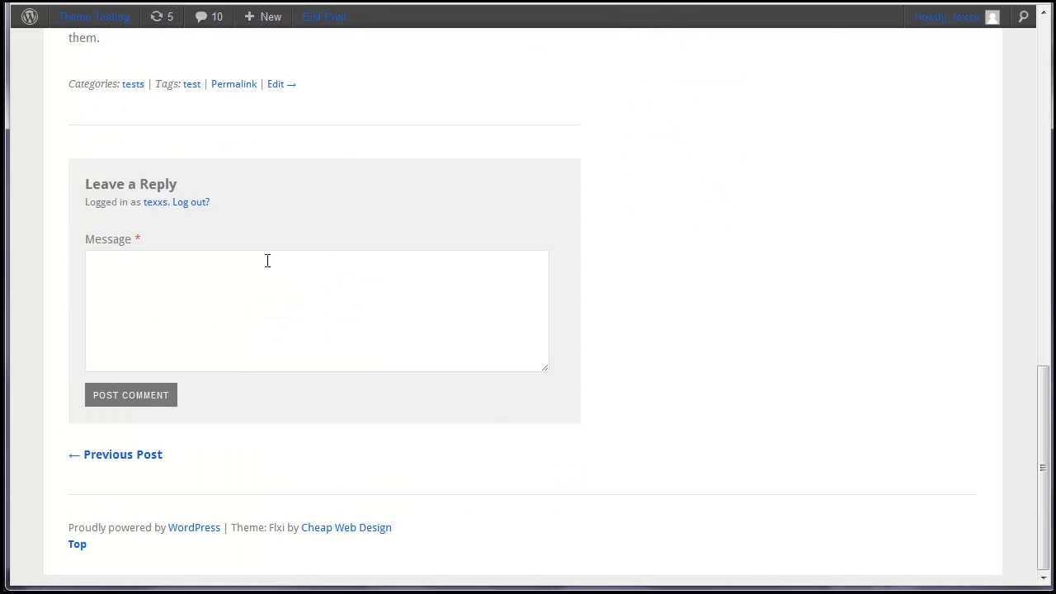
# Close the post preview and save the post as a draft
pyautogui.scroll(5, 515, 358)
pyautogui.scroll(6, 513, 361)
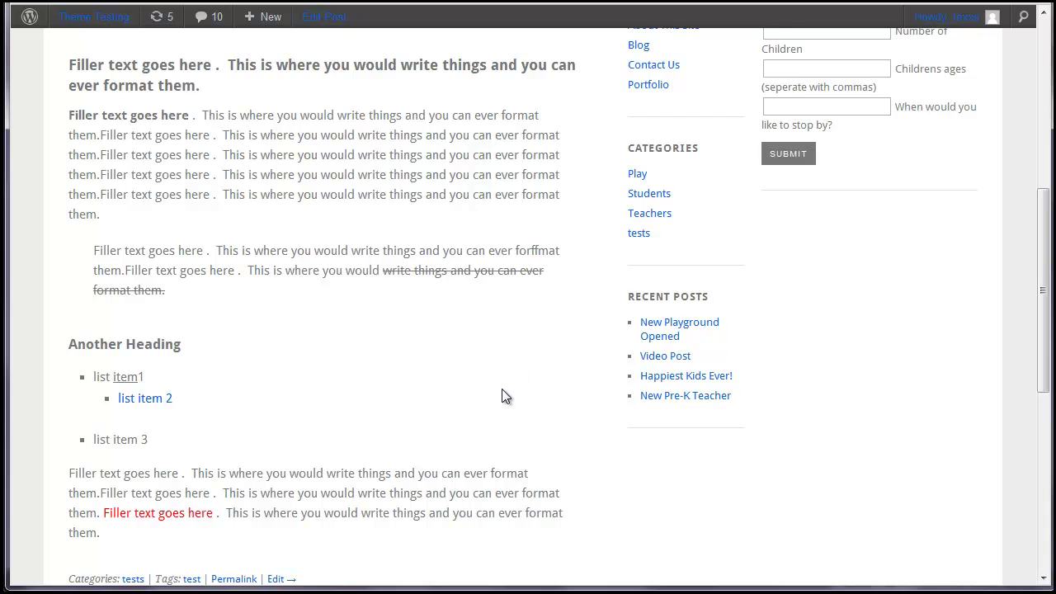
pyautogui.hotkey('ctrl', 'w')
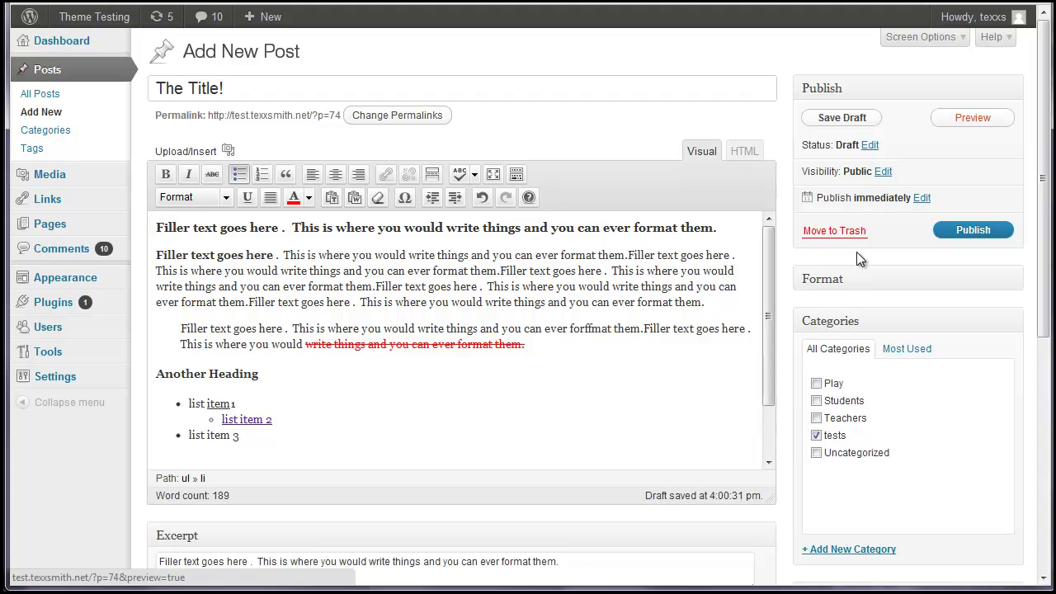
pyautogui.click(835, 122)
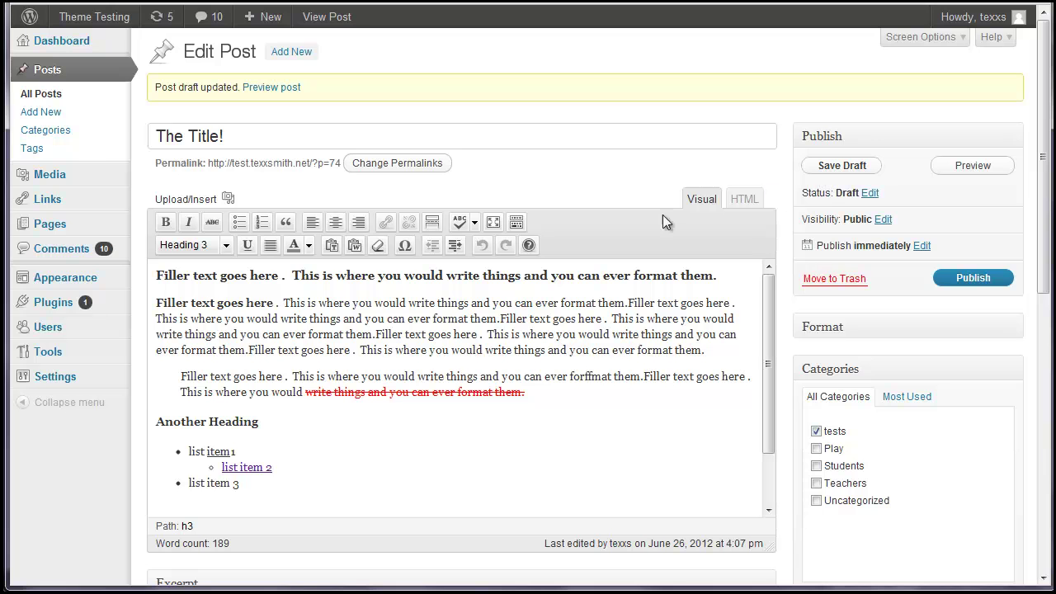
# Go to the list of all posts and reopen the draft "The Title!" for editing
pyautogui.rightClick(38, 97)
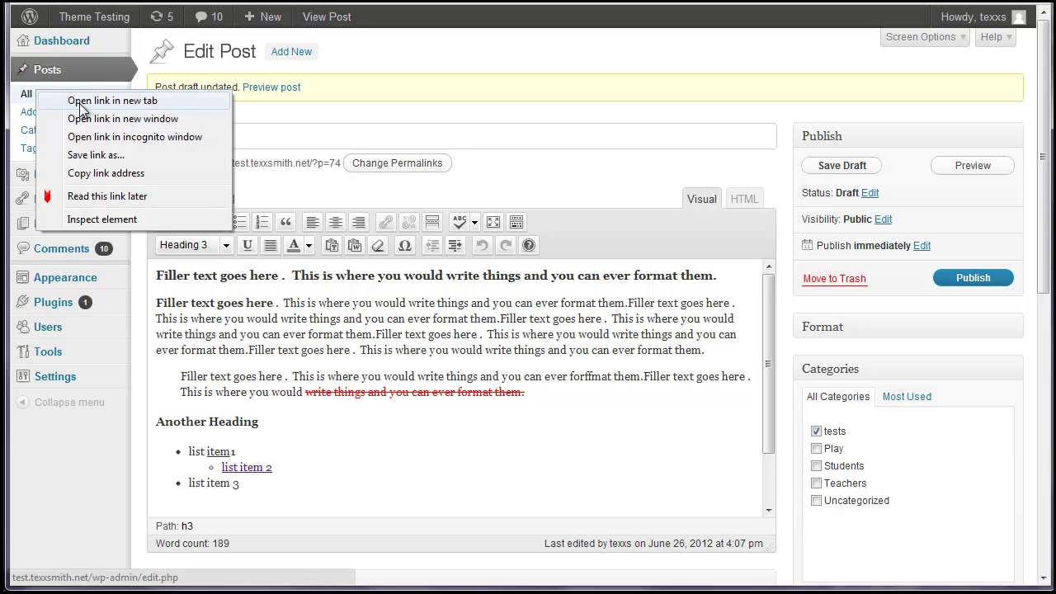
pyautogui.click(25, 98)
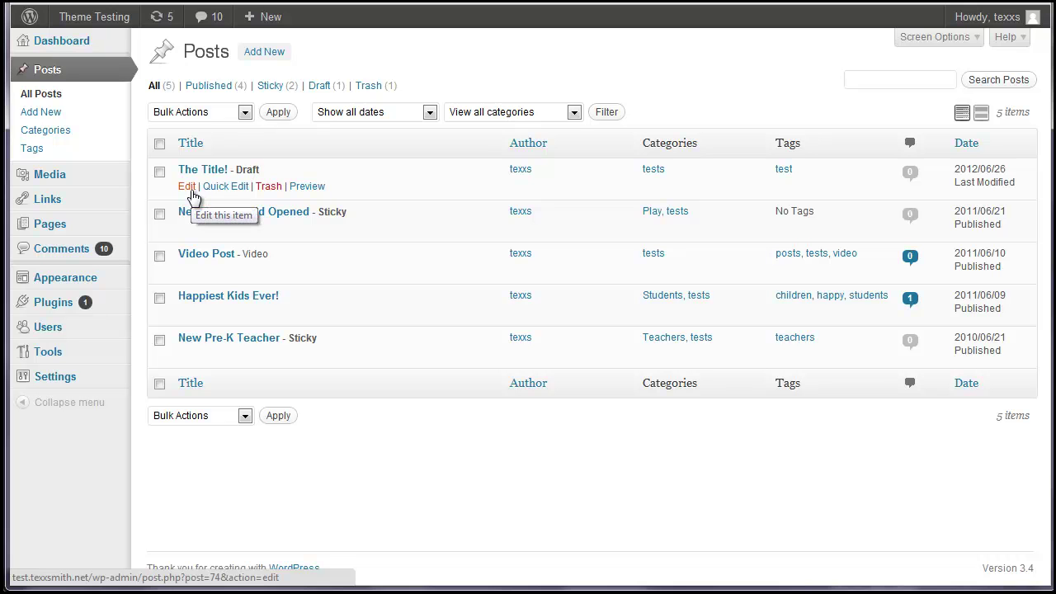
pyautogui.click(191, 193)
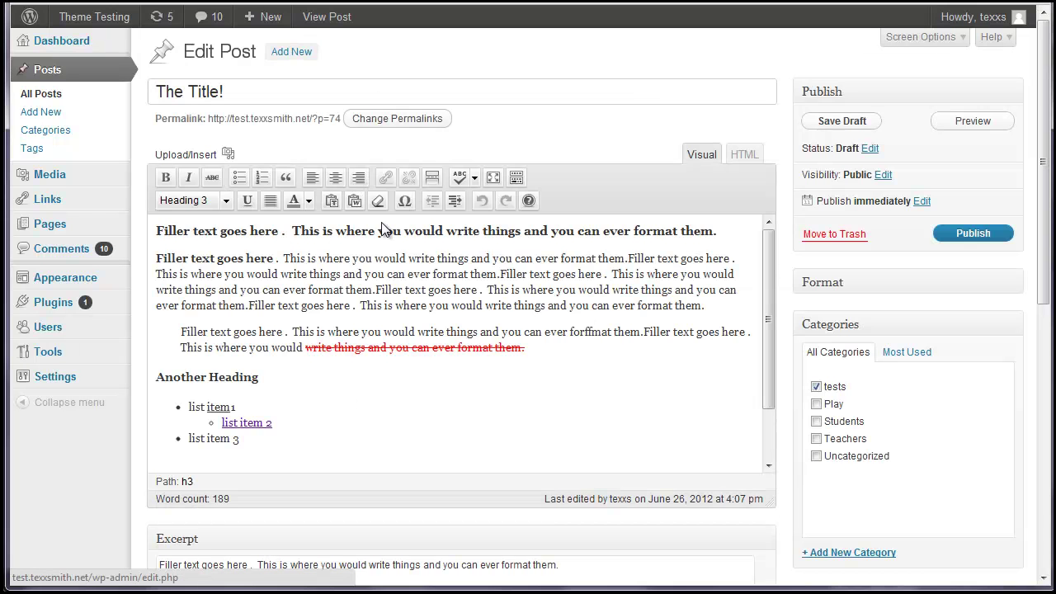
pyautogui.scroll(-3, 589, 355)
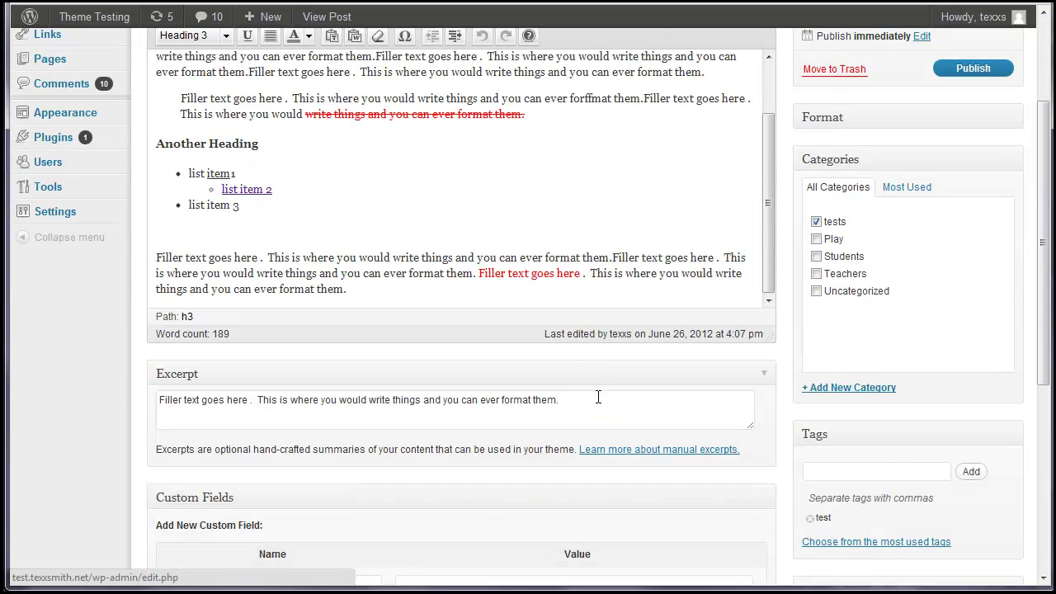
pyautogui.scroll(2, 598, 398)
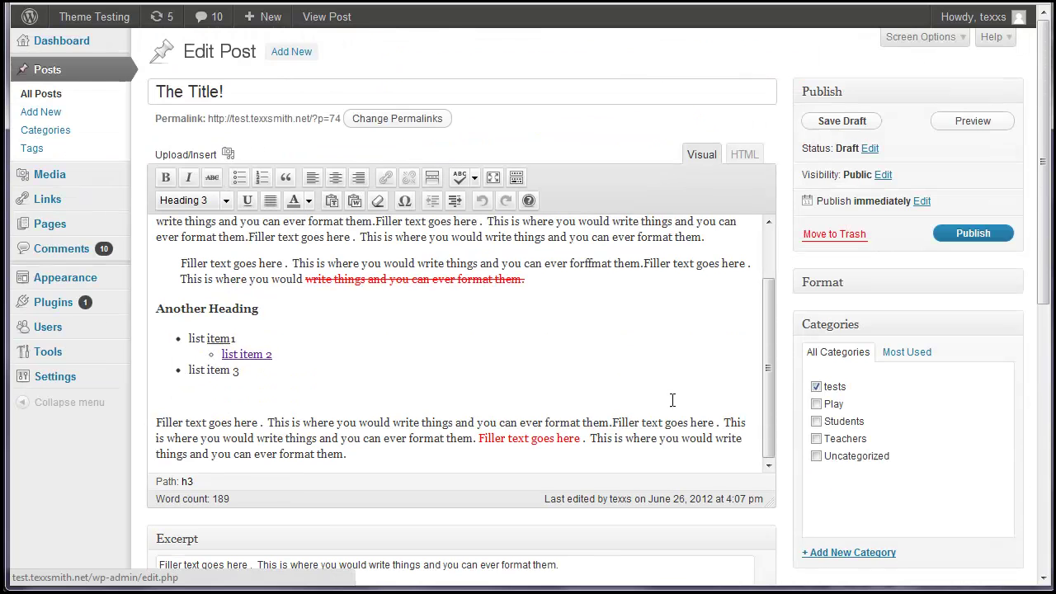
# Change the post's status to Pending Review and save it as pending
pyautogui.click(870, 150)
pyautogui.click(891, 171)
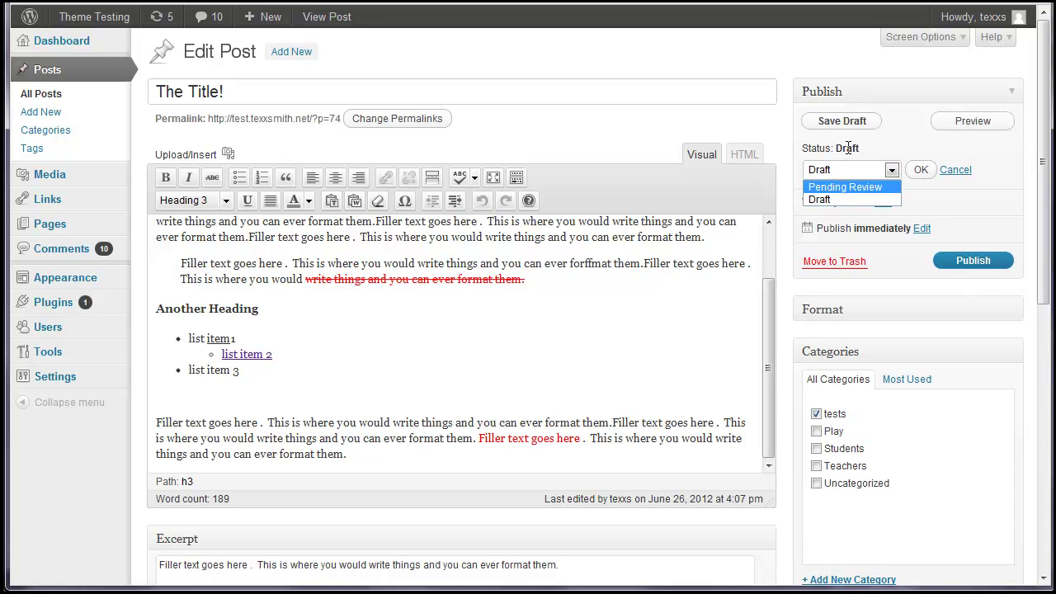
pyautogui.click(839, 188)
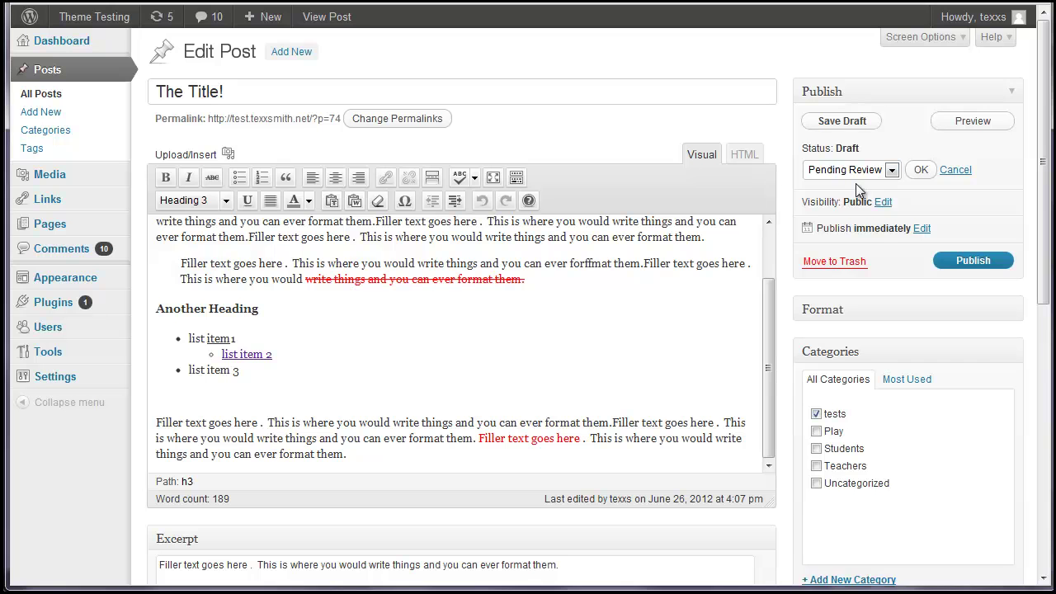
pyautogui.click(916, 171)
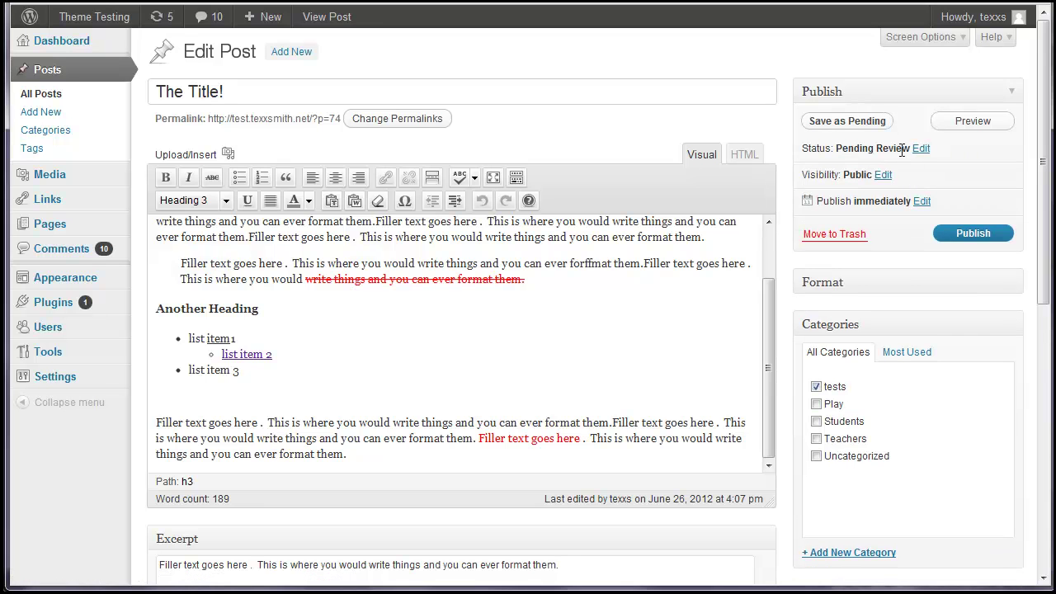
pyautogui.click(850, 130)
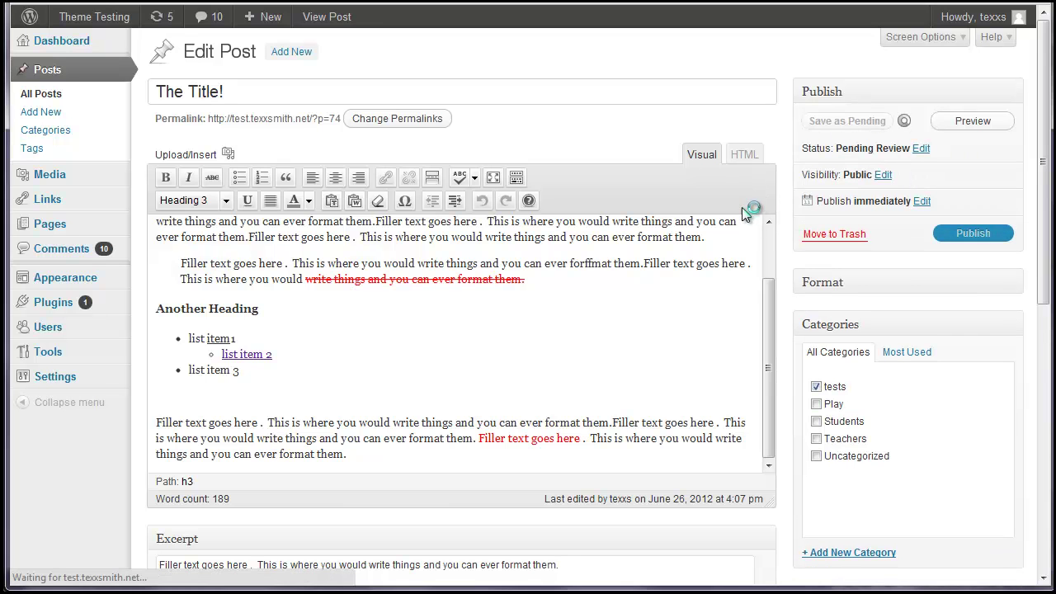
# Filter the posts list to pending posts and reopen "The Title!" for editing
pyautogui.click(46, 95)
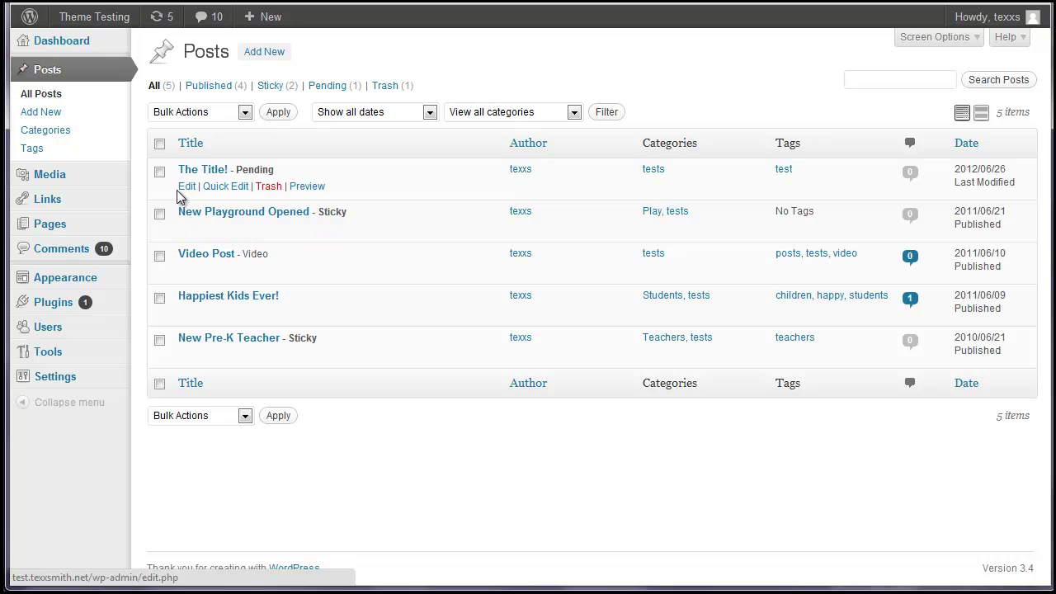
pyautogui.click(330, 87)
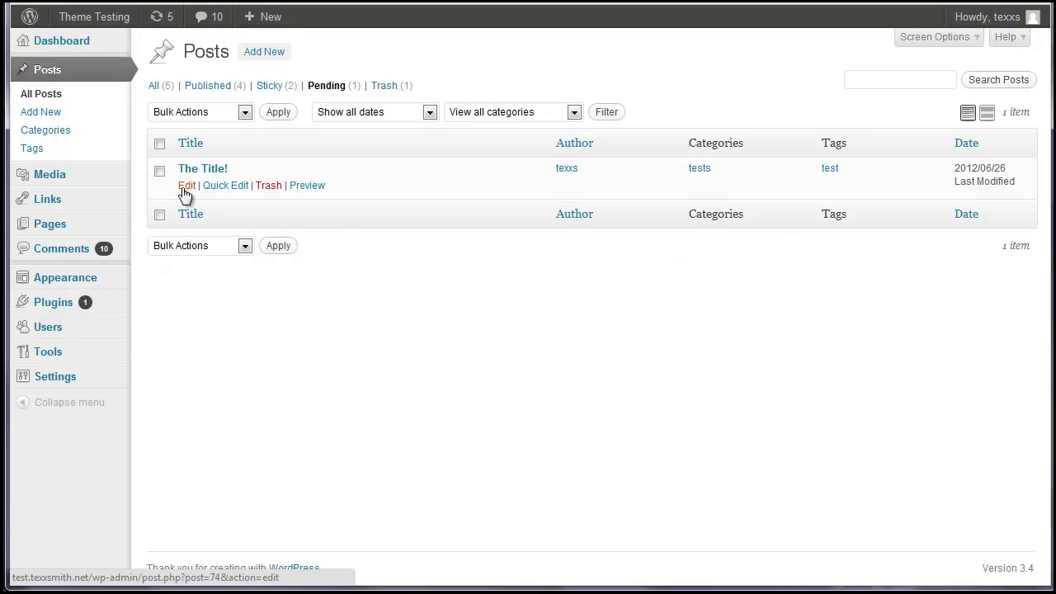
pyautogui.click(185, 189)
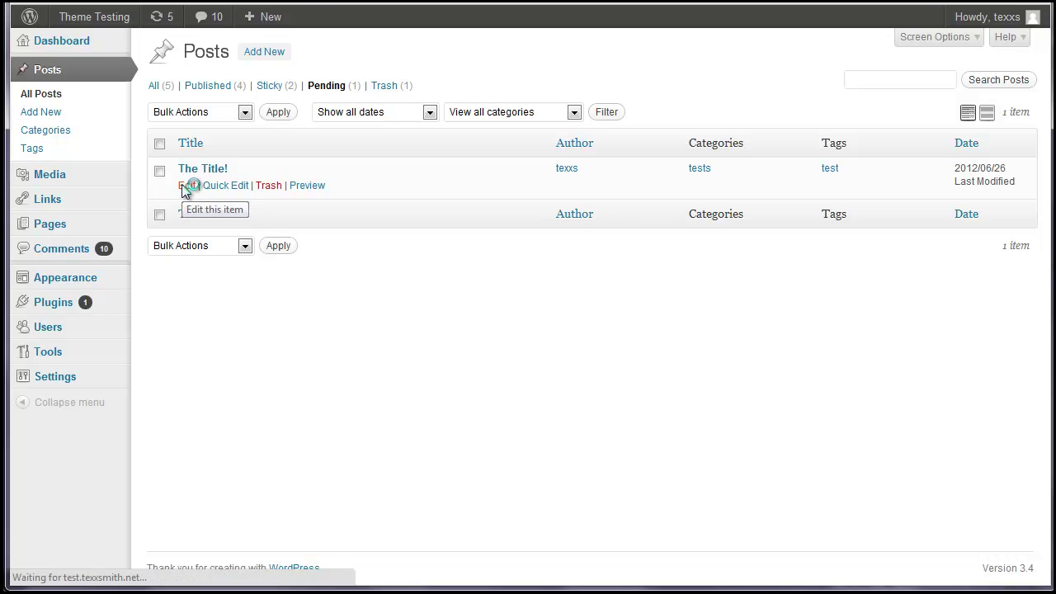
pyautogui.scroll(-4, 475, 330)
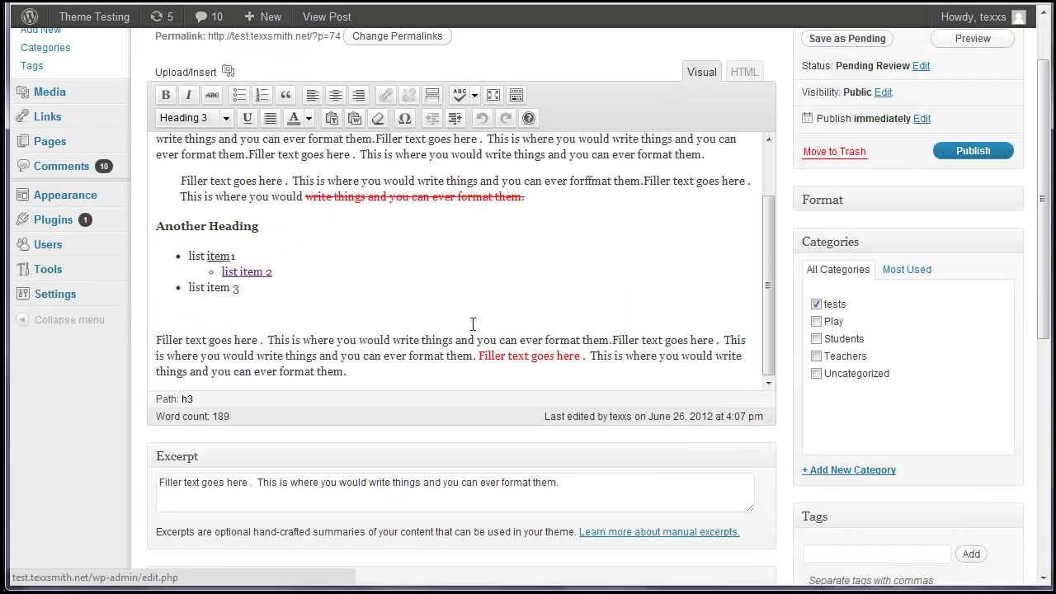
pyautogui.scroll(2, 474, 326)
pyautogui.scroll(2, 637, 357)
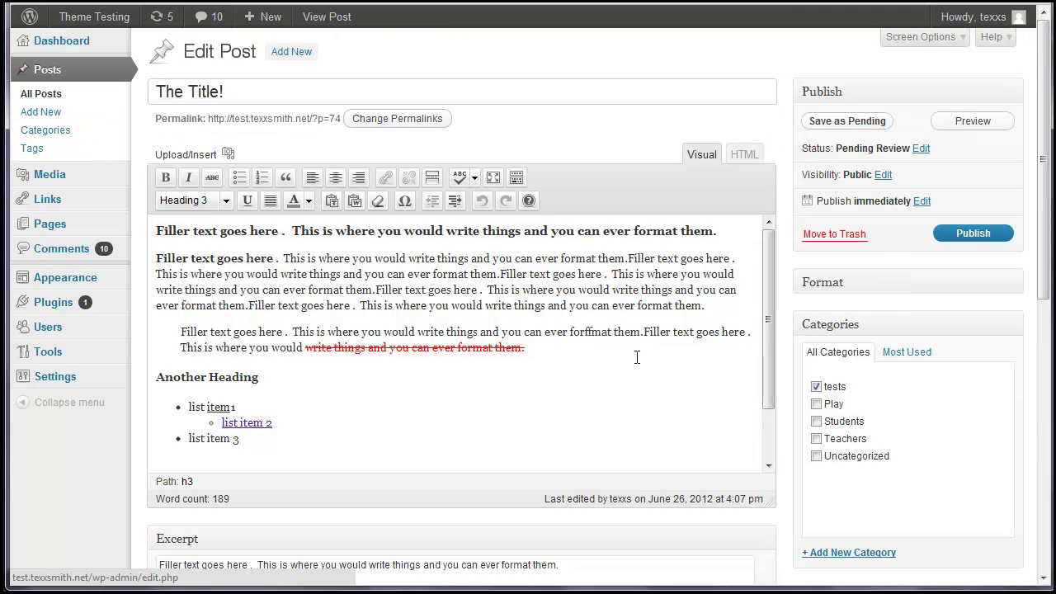
# Review the status choices available for the pending post, leaving Pending Review selected
pyautogui.click(921, 148)
pyautogui.click(891, 170)
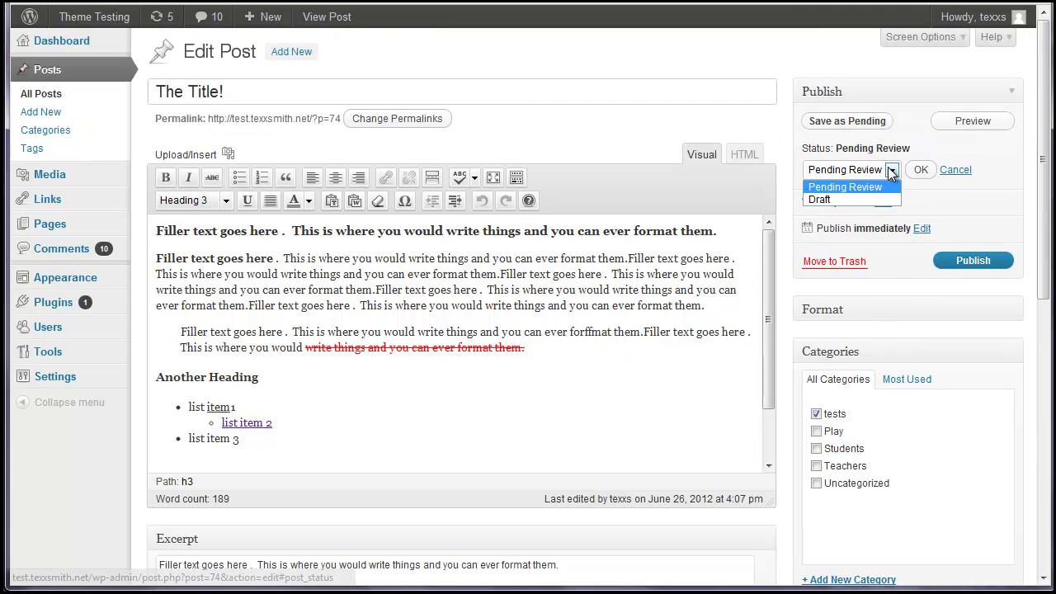
pyautogui.click(1005, 173)
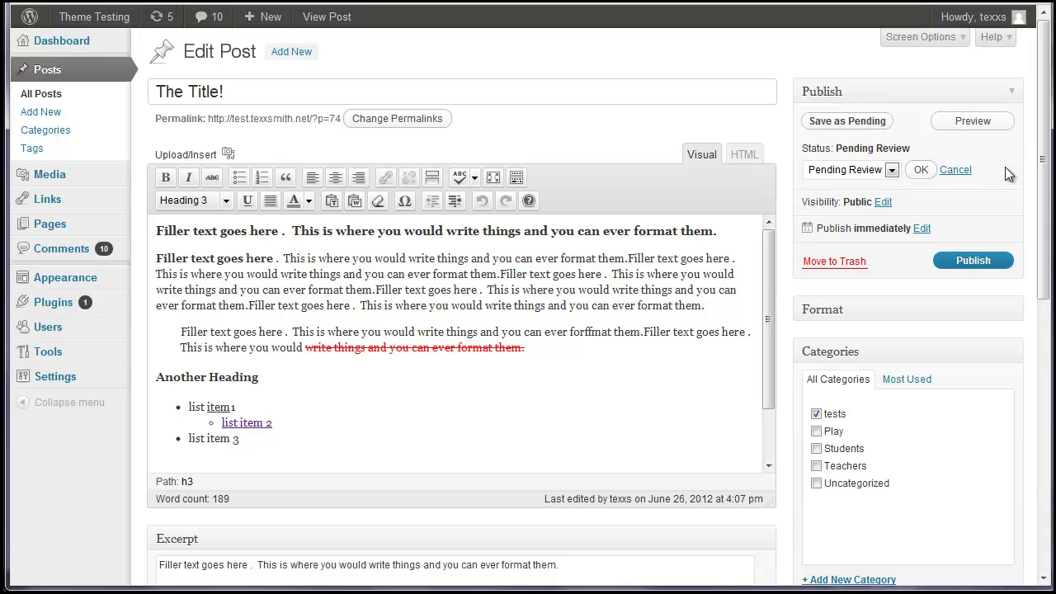
# Review the post's visibility options, including sticking to the front page, password protected and private, and accept Public
pyautogui.click(883, 202)
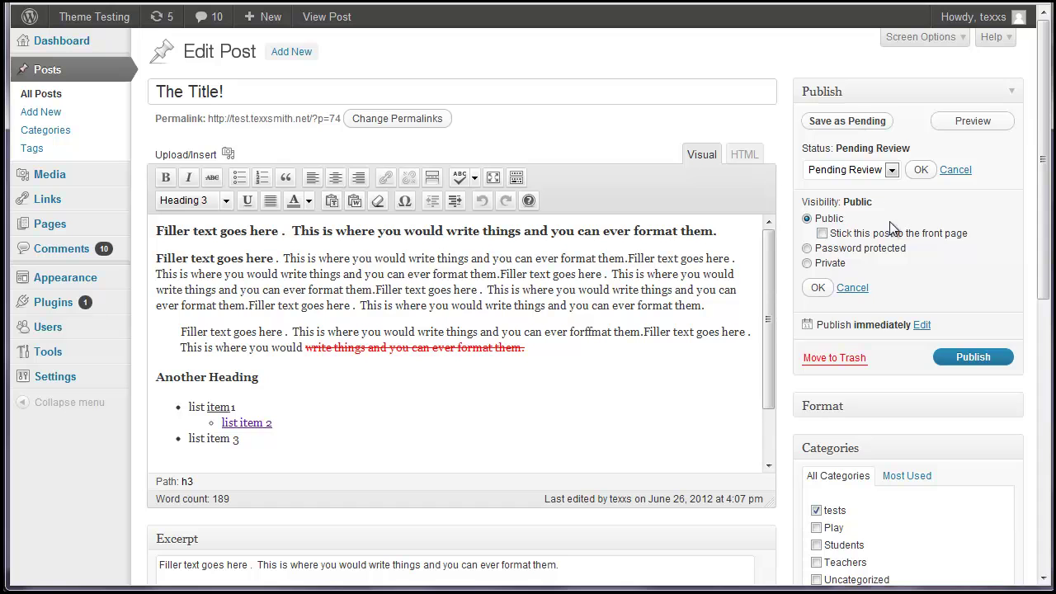
pyautogui.moveTo(970, 233); pyautogui.dragTo(833, 238)
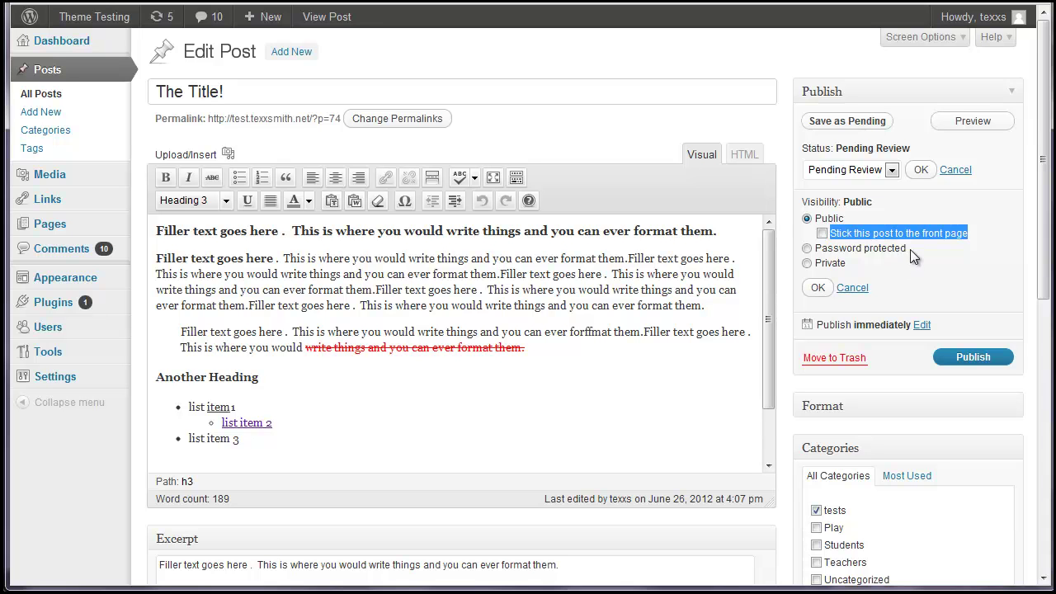
pyautogui.click(851, 264)
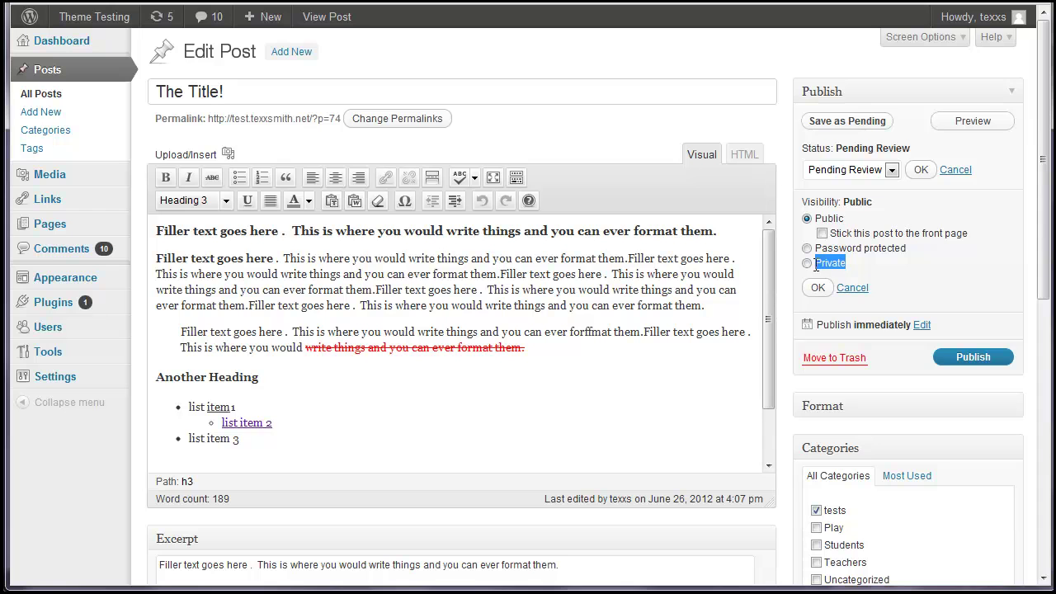
pyautogui.click(857, 263)
pyautogui.scroll(-2, 901, 258)
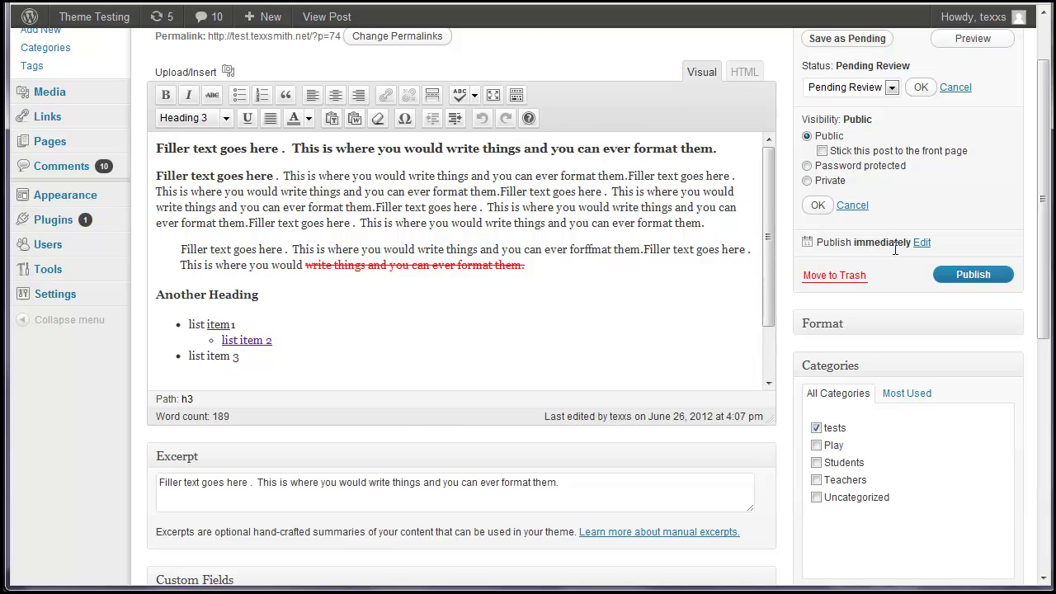
pyautogui.scroll(2, 895, 249)
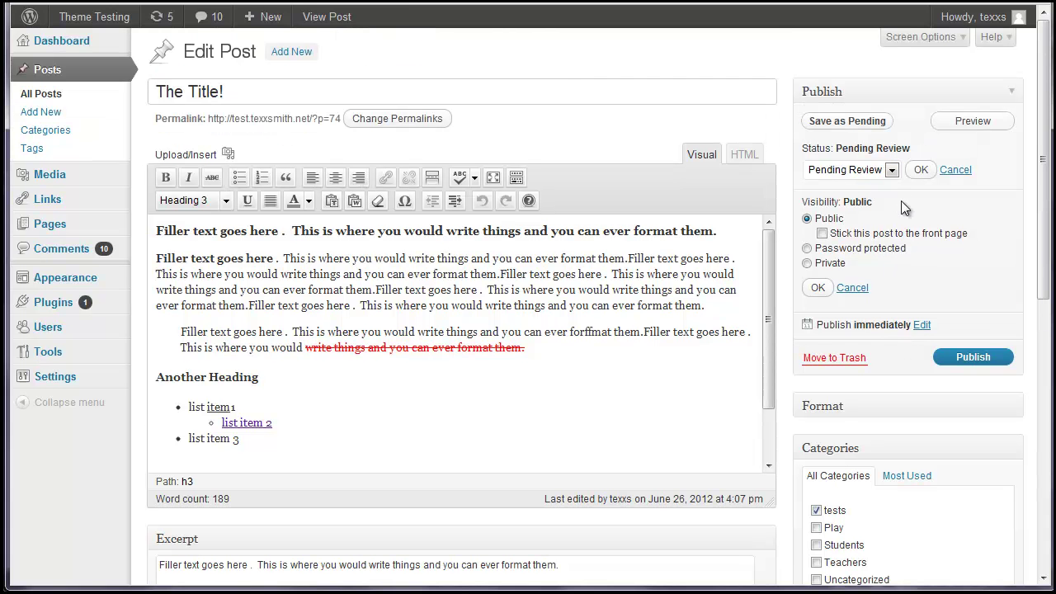
pyautogui.click(818, 287)
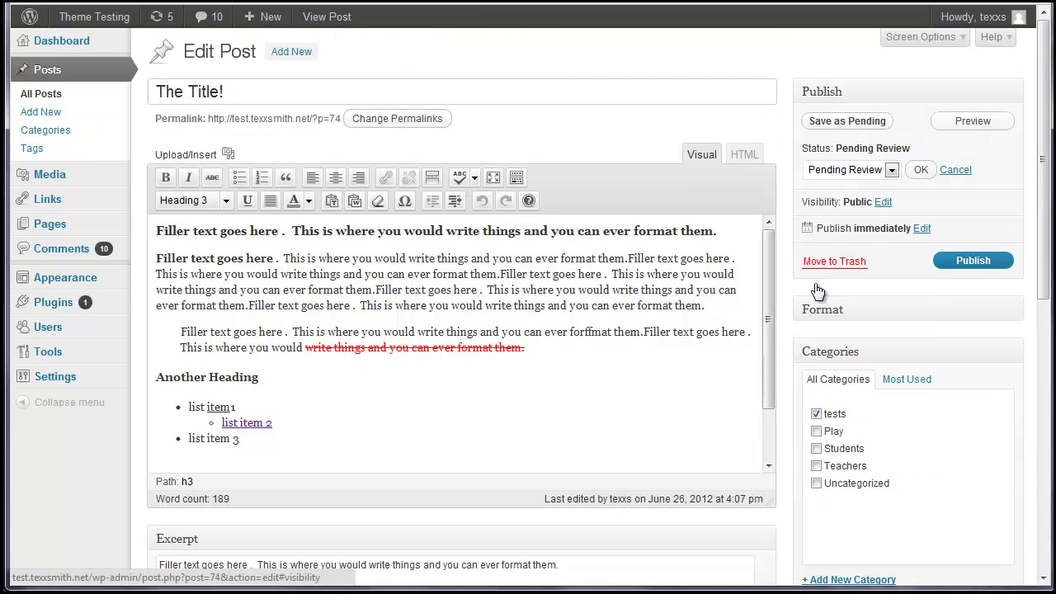
# Try August and May as the post's publish month, set it back to June and accept the date
pyautogui.click(922, 232)
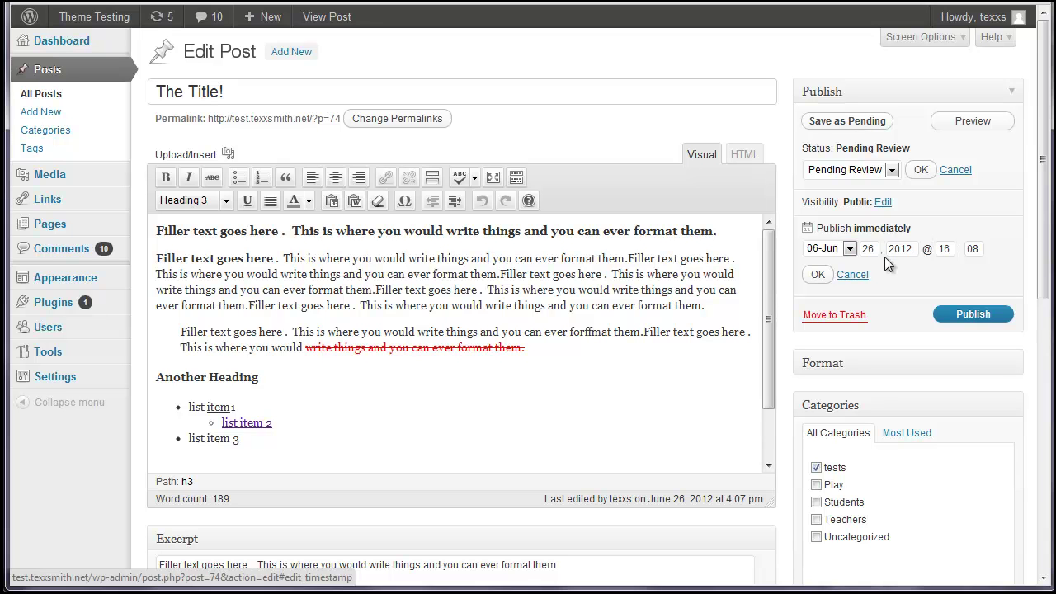
pyautogui.click(851, 250)
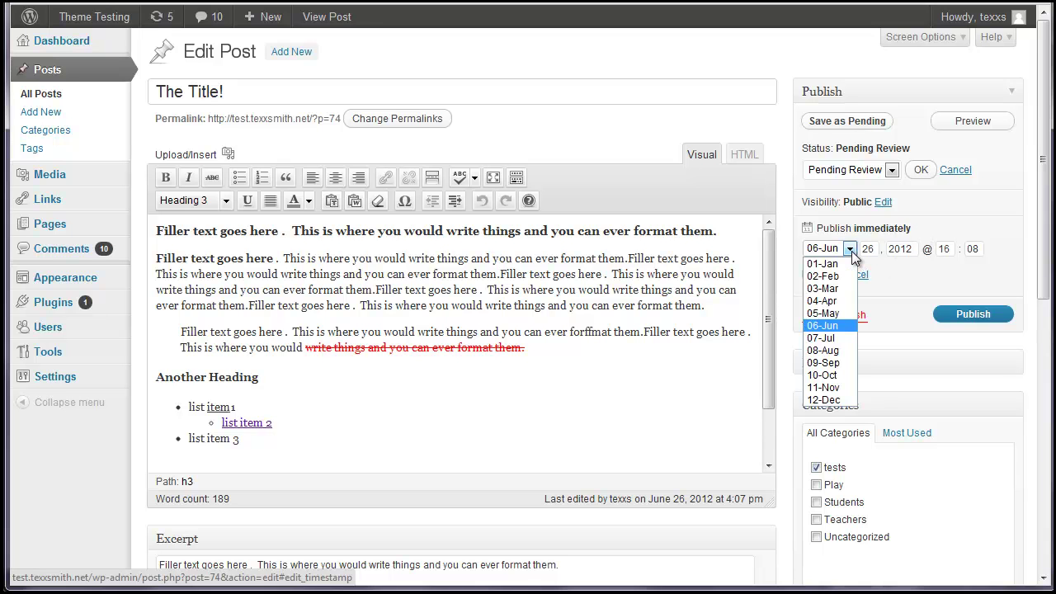
pyautogui.click(828, 352)
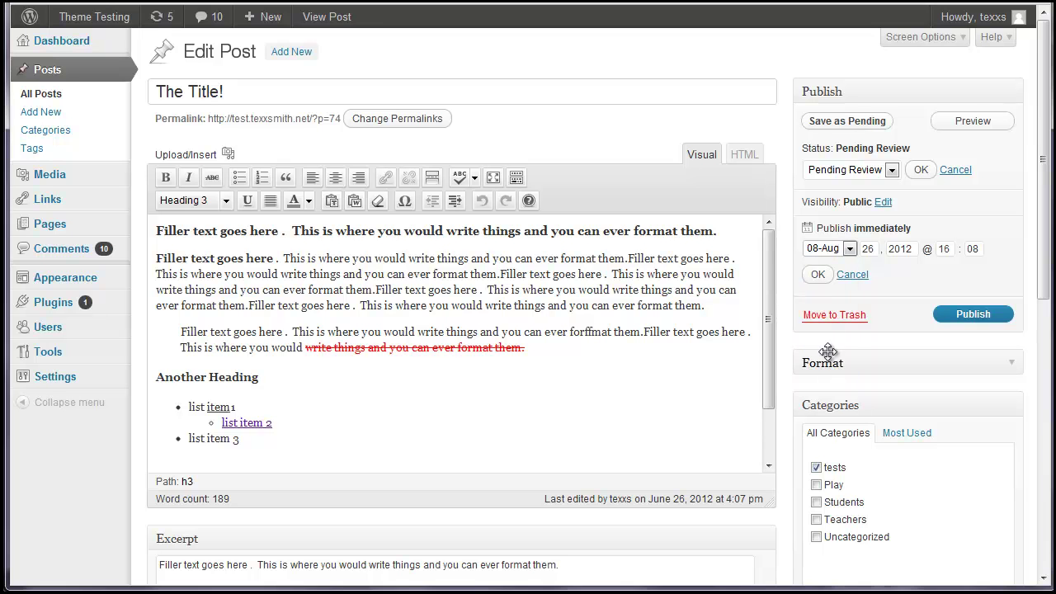
pyautogui.click(851, 250)
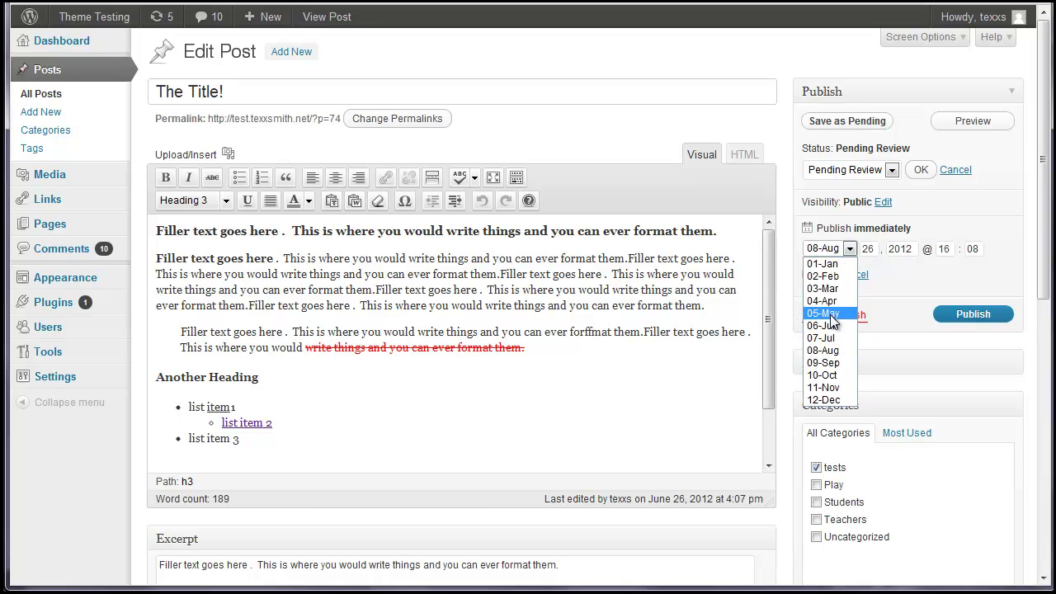
pyautogui.click(830, 329)
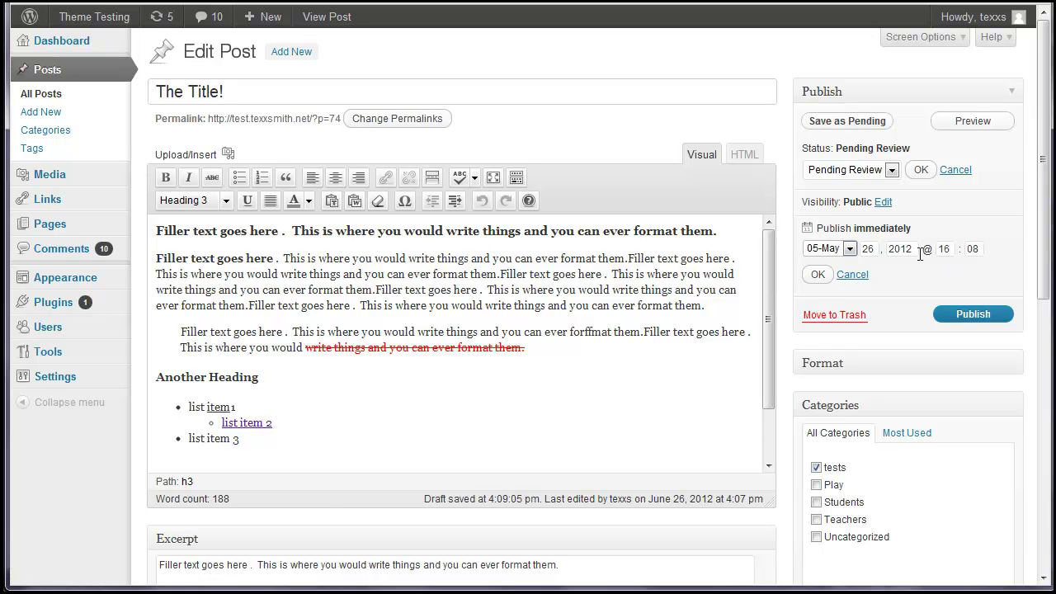
pyautogui.click(850, 249)
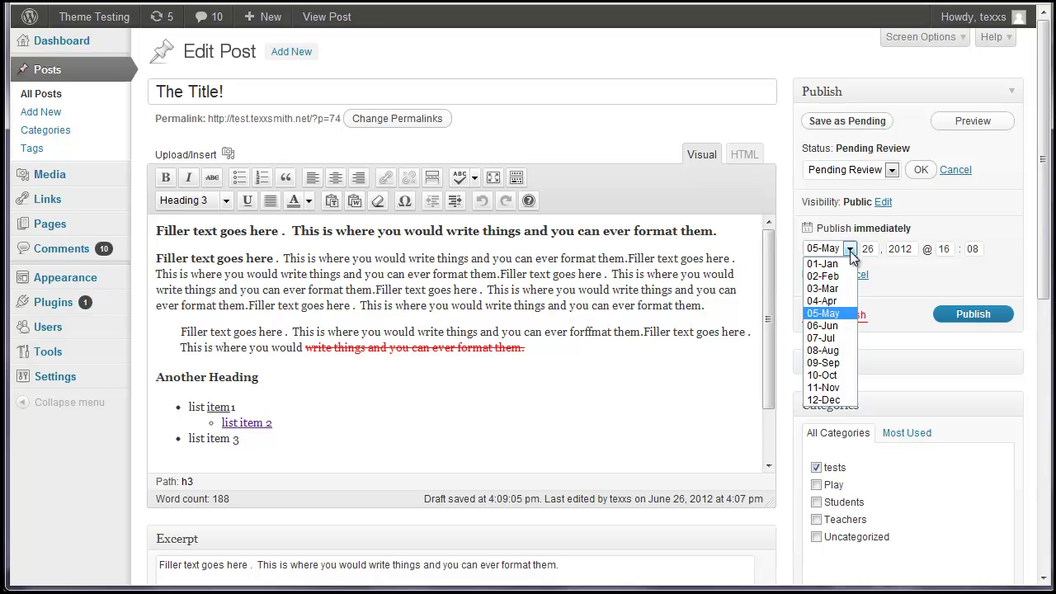
pyautogui.click(836, 327)
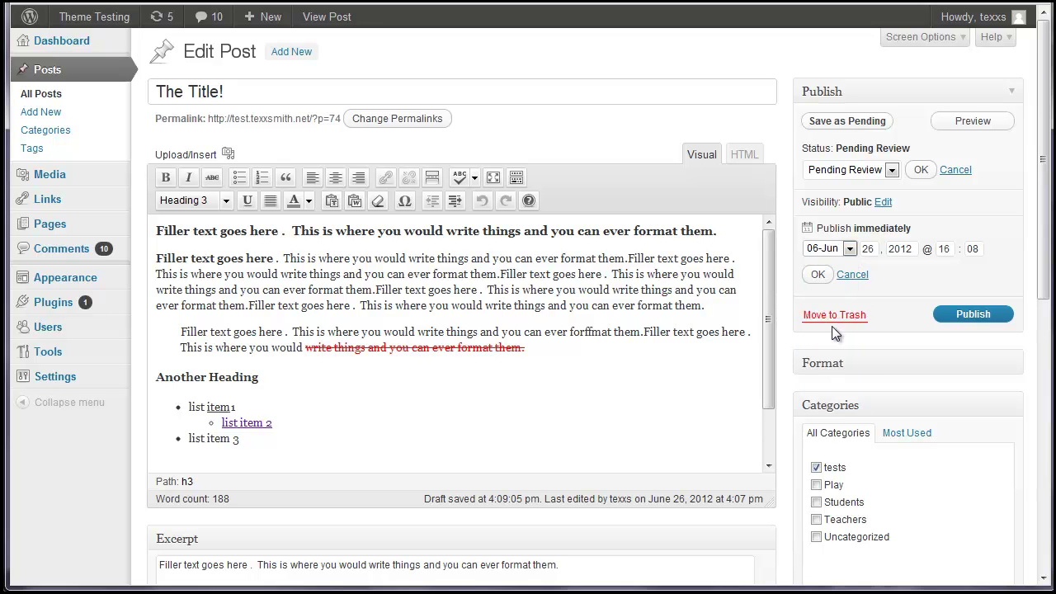
pyautogui.click(818, 274)
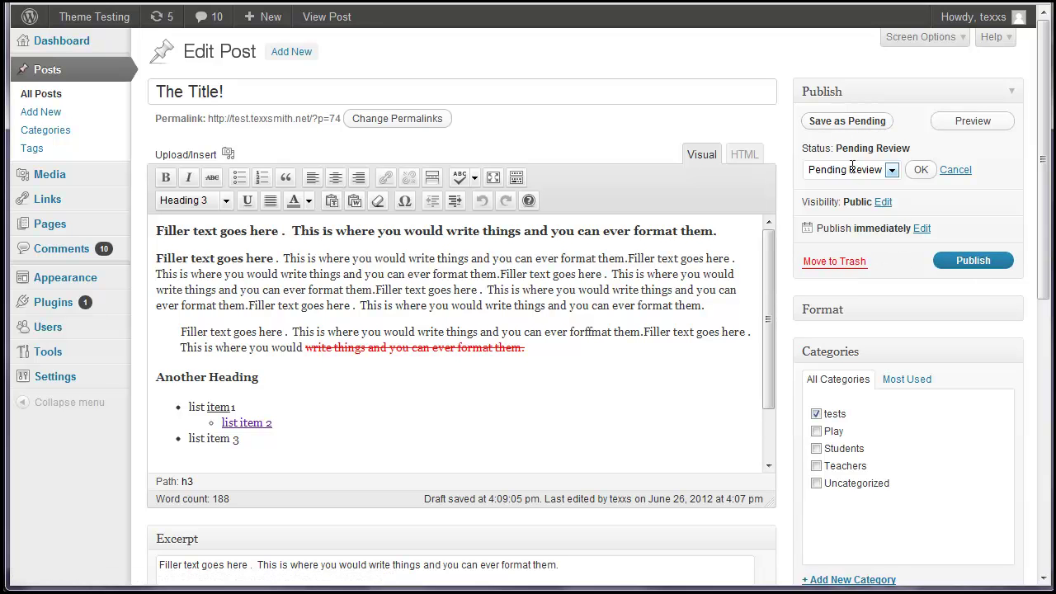
# Publish the post and view it on the live site
pyautogui.click(963, 261)
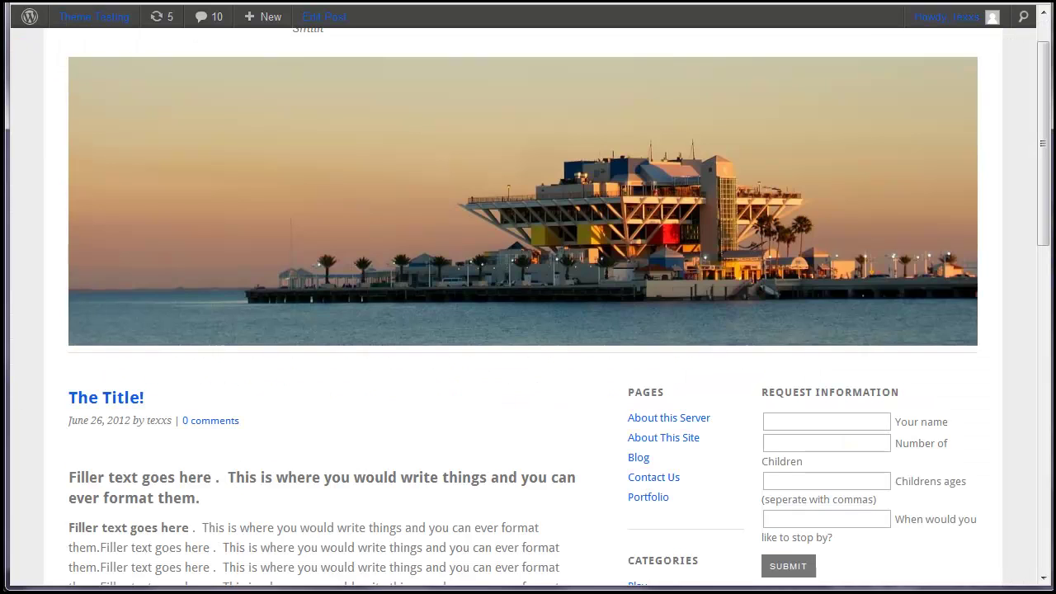
pyautogui.scroll(1, 318, 454)
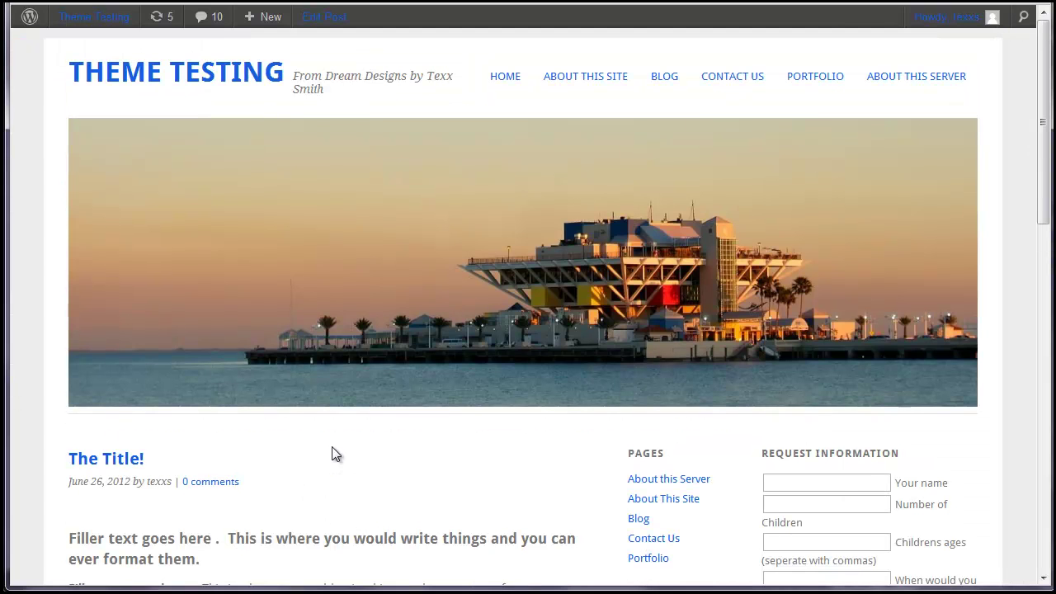
# Open the live site's Blog page and look through its content and sidebar for the published post
pyautogui.click(670, 82)
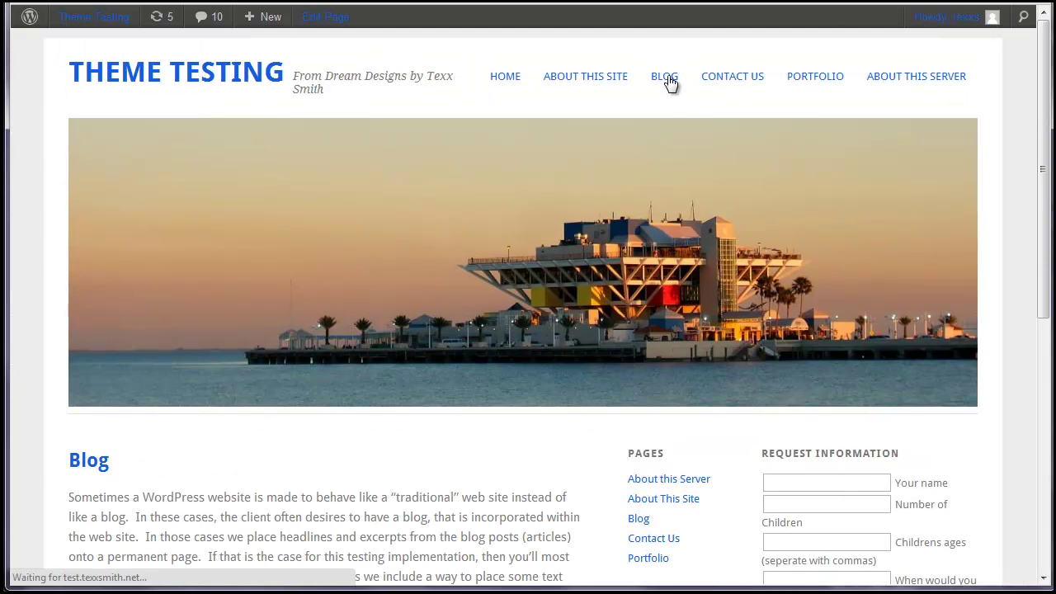
pyautogui.scroll(-4, 432, 462)
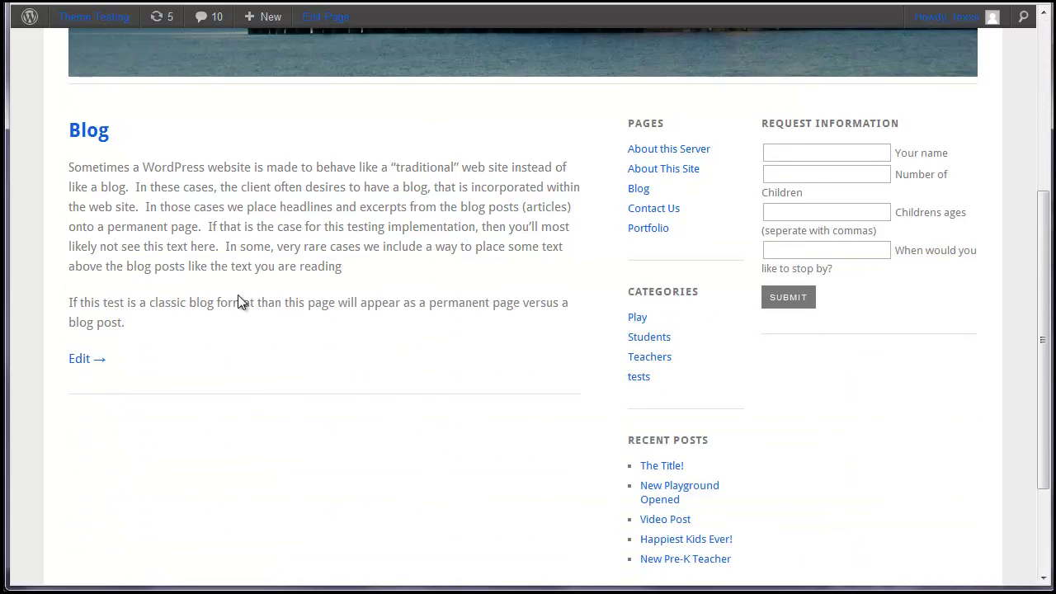
pyautogui.click(641, 191)
pyautogui.scroll(-5, 519, 285)
# View the Play category archive and switch to the tests category archive
pyautogui.click(640, 238)
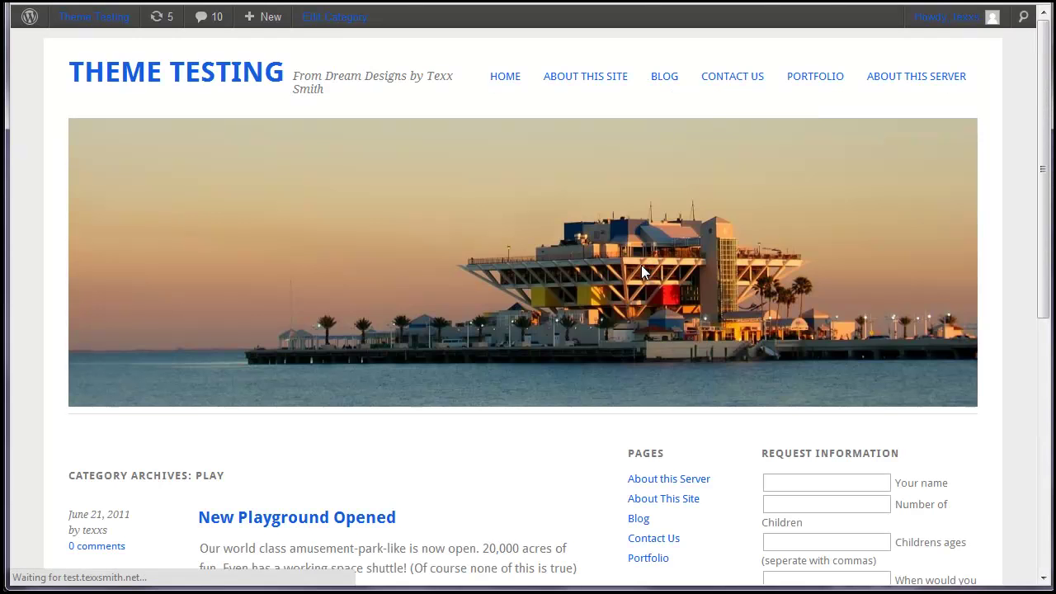
pyautogui.scroll(-4, 634, 396)
pyautogui.click(637, 378)
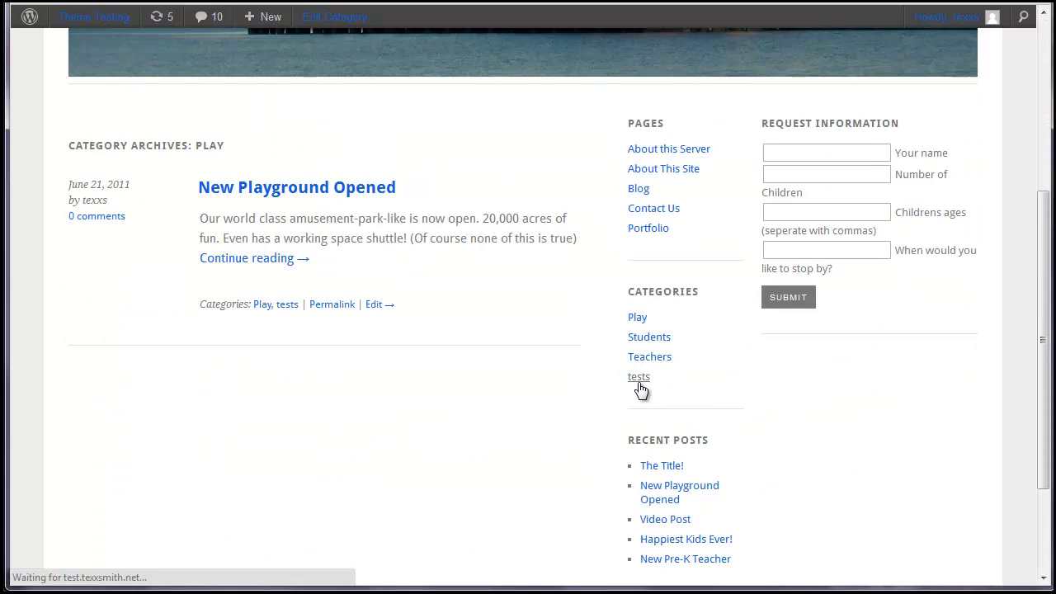
# Examine how the title and excerpt of The Title! appear in the tests archive compared with the Video Post
pyautogui.scroll(-1, 486, 456)
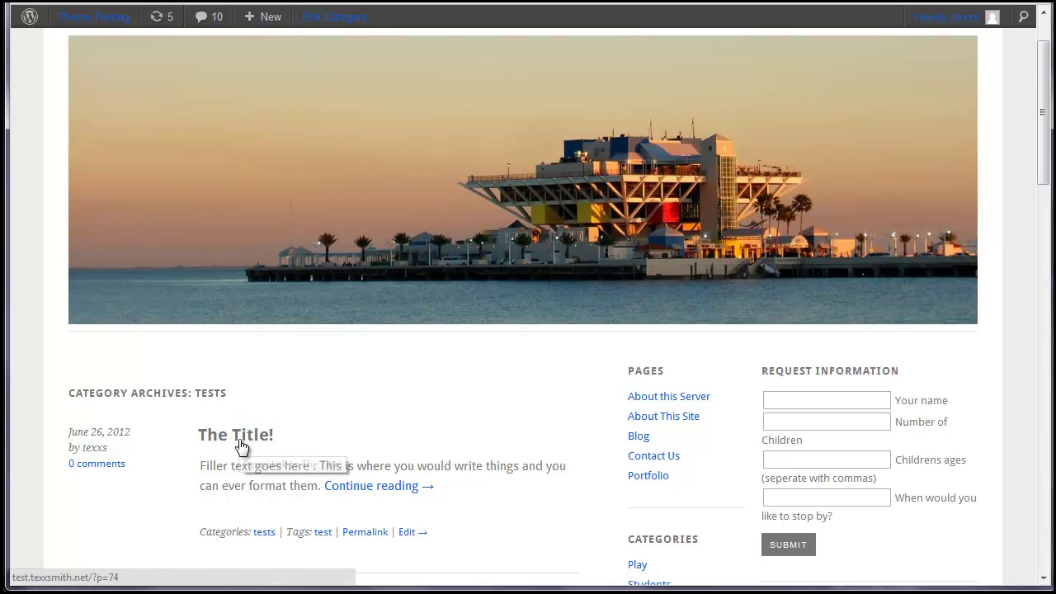
pyautogui.scroll(-3, 466, 457)
pyautogui.scroll(-2, 388, 462)
pyautogui.scroll(-1, 378, 487)
pyautogui.scroll(2, 378, 483)
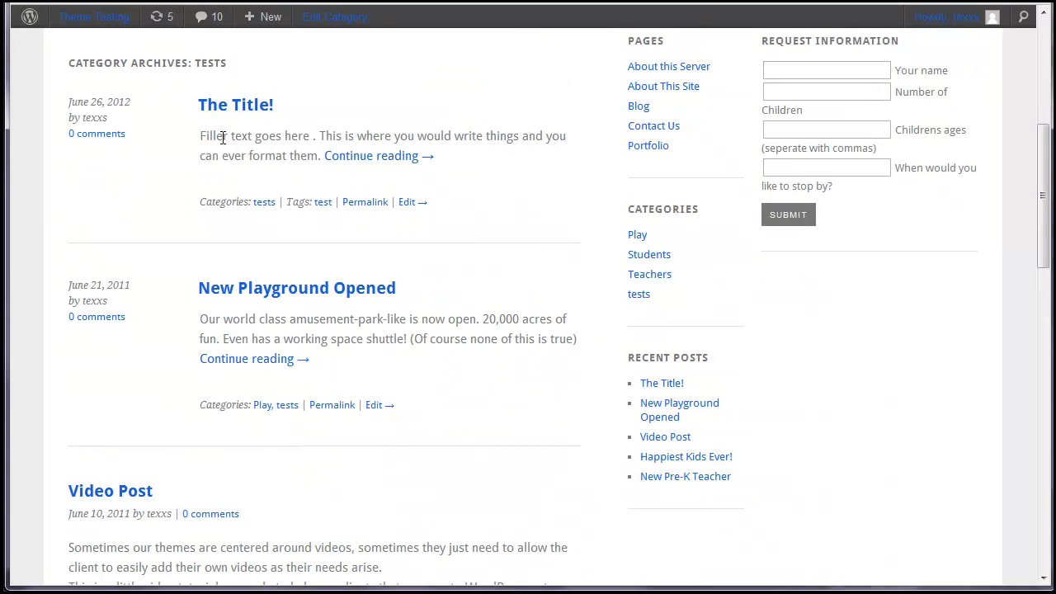
pyautogui.moveTo(201, 134); pyautogui.dragTo(320, 156)
pyautogui.scroll(-4, 330, 247)
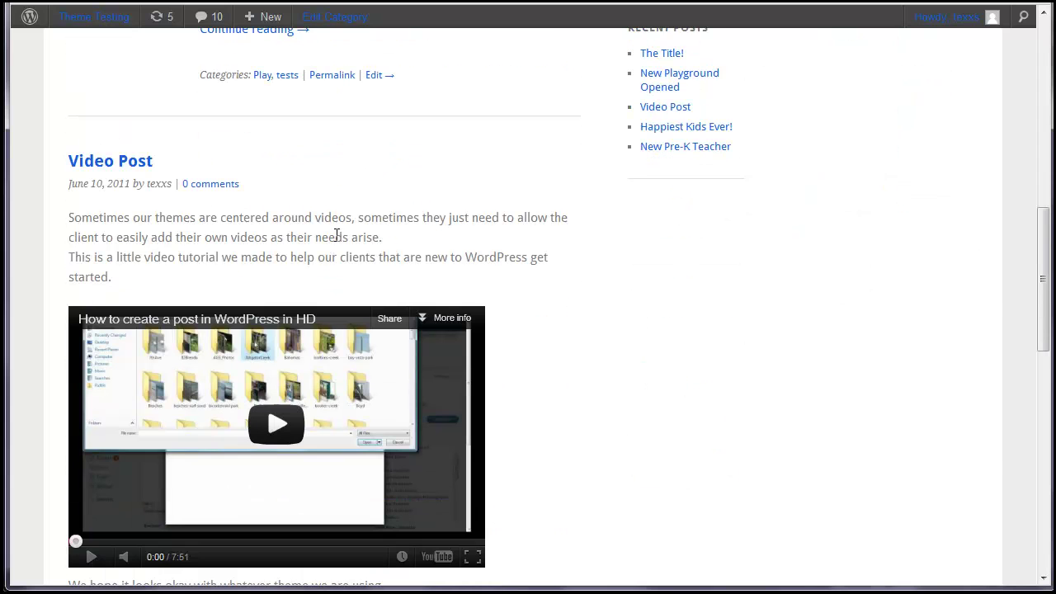
pyautogui.scroll(-6, 336, 236)
pyautogui.scroll(10, 313, 276)
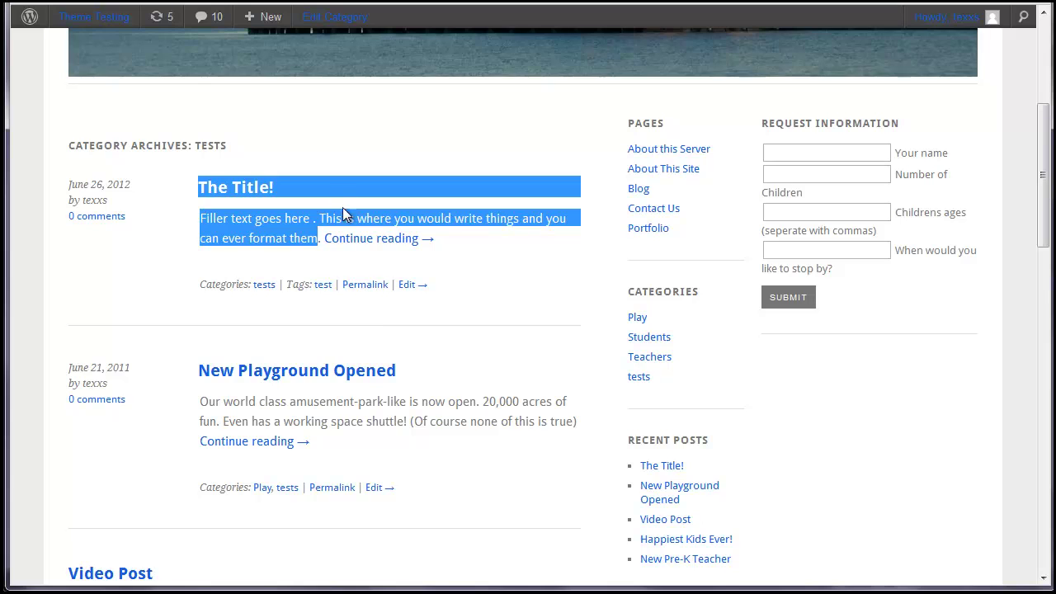
# Review the remaining posts in the tests archive down to the page footer and return to the newest post
pyautogui.scroll(-12, 462, 343)
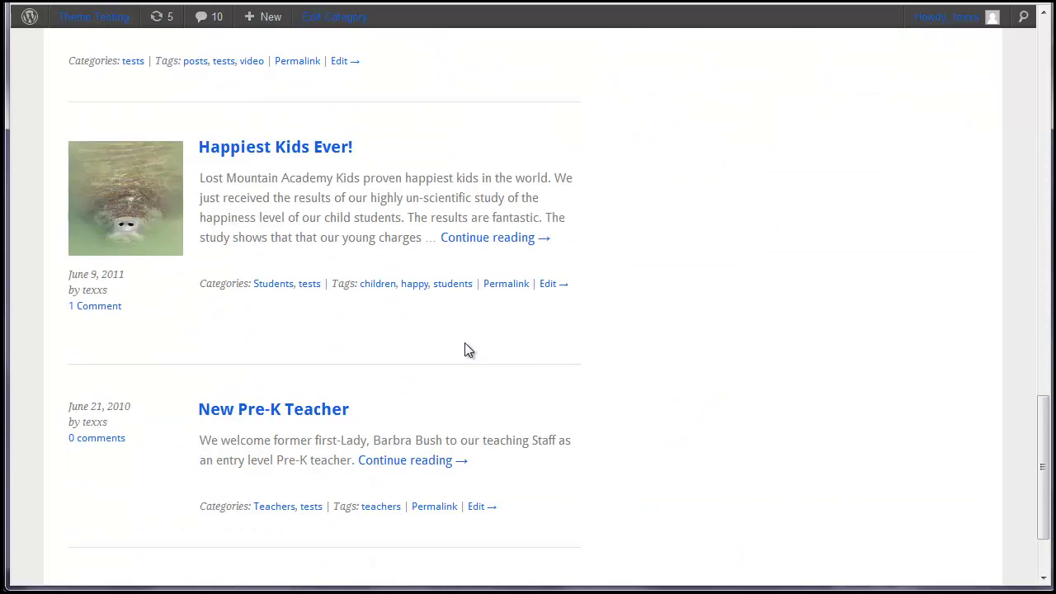
pyautogui.scroll(-2, 465, 345)
pyautogui.scroll(13, 469, 355)
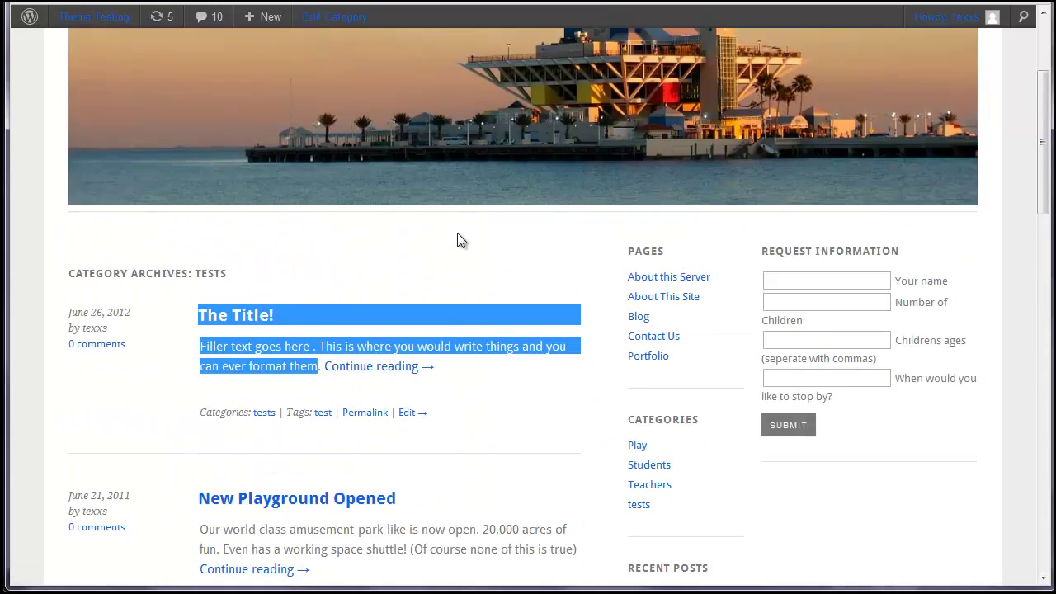
pyautogui.scroll(-3, 459, 239)
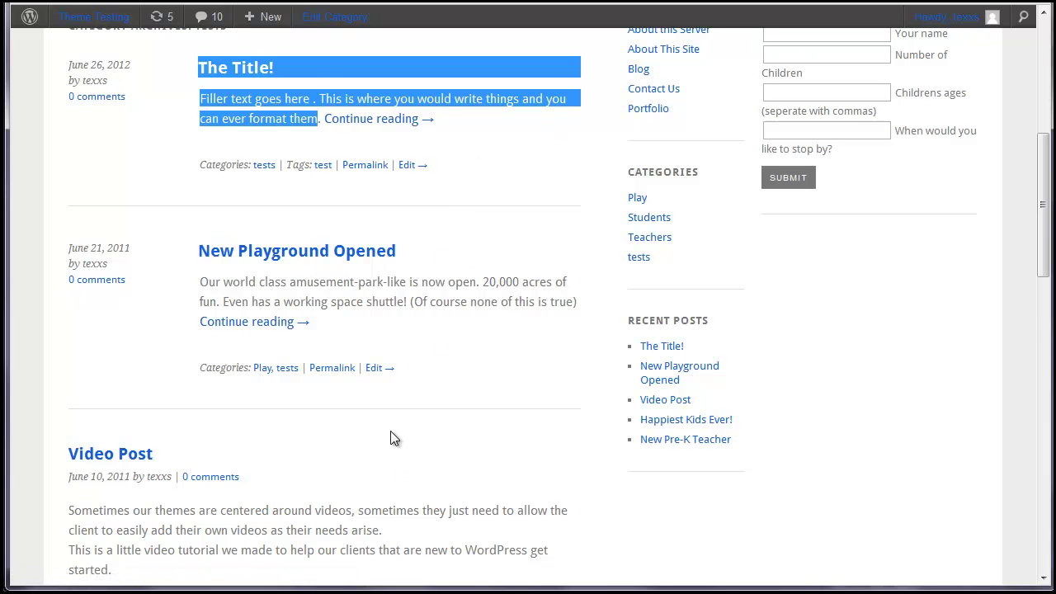
pyautogui.scroll(-11, 405, 437)
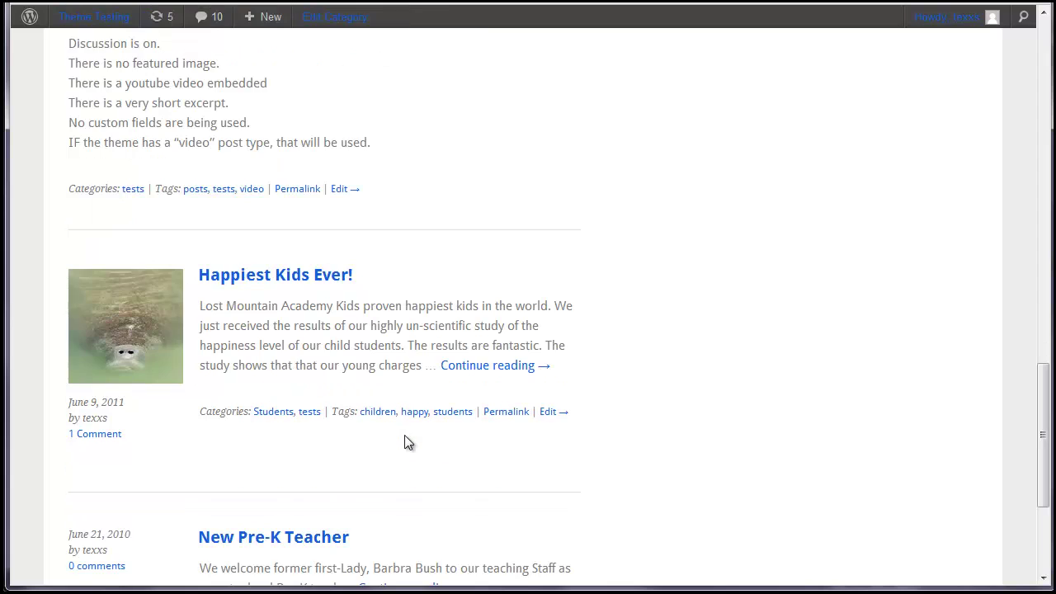
pyautogui.scroll(13, 404, 437)
pyautogui.click(296, 314)
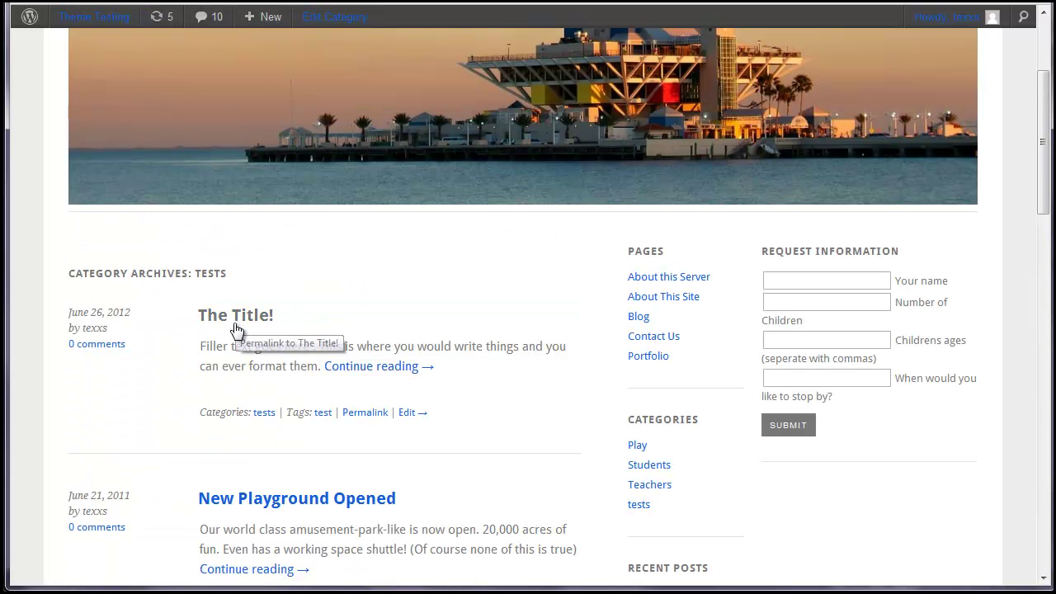
pyautogui.scroll(-2, 418, 381)
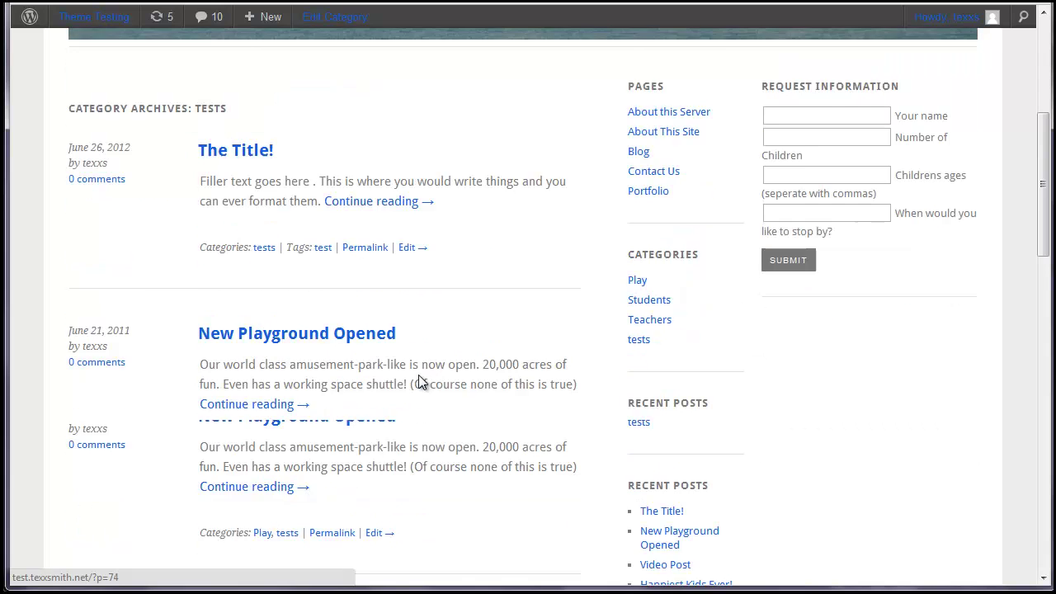
pyautogui.scroll(-15, 420, 380)
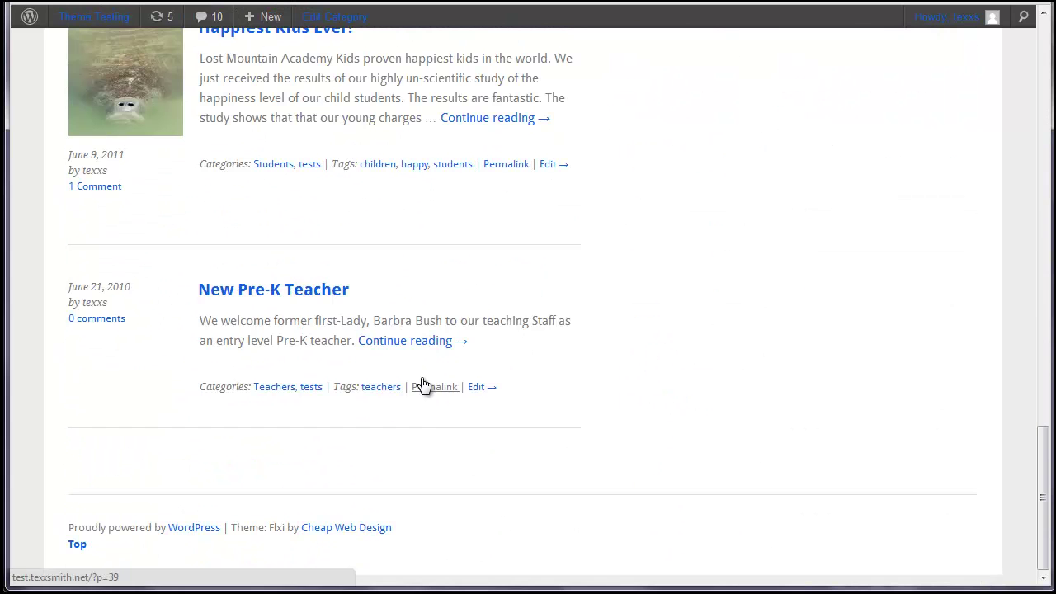
pyautogui.scroll(20, 462, 425)
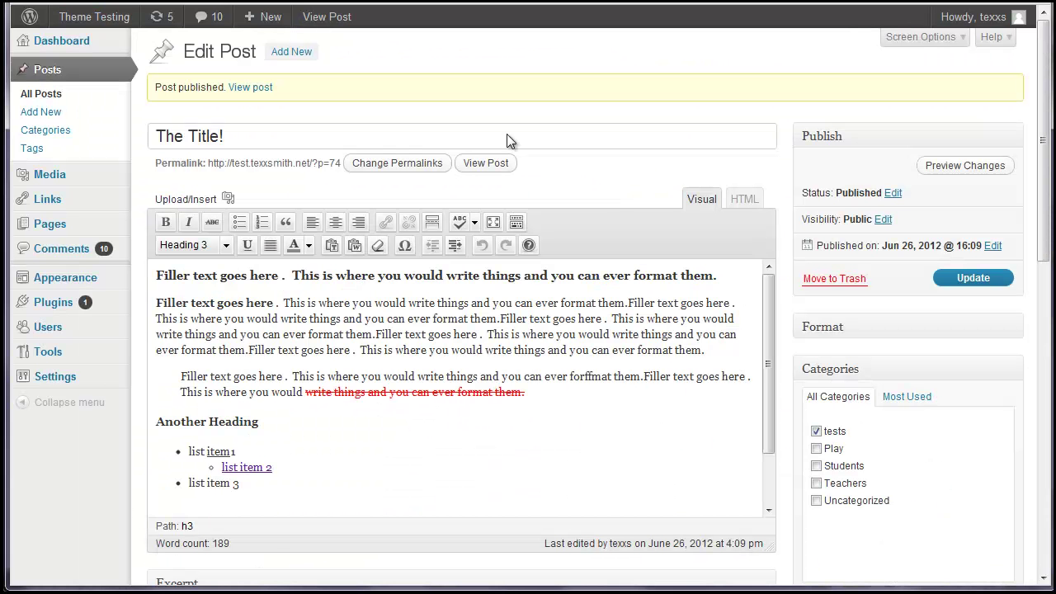
# Open the admin list of all posts and, outside full-screen view, highlight the domain name in the site's address
pyautogui.click(40, 94)
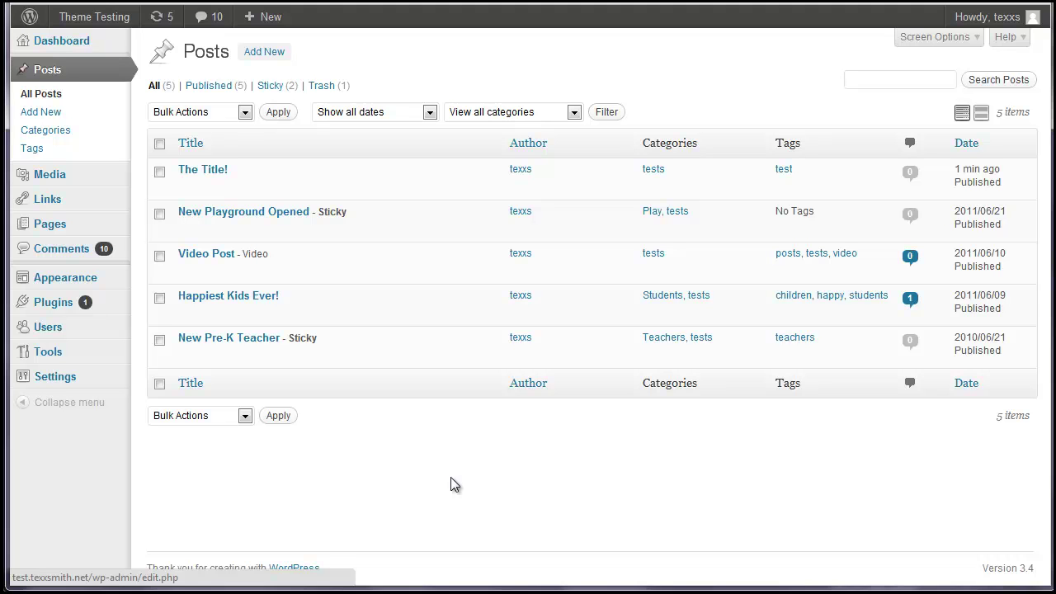
pyautogui.press('F11')
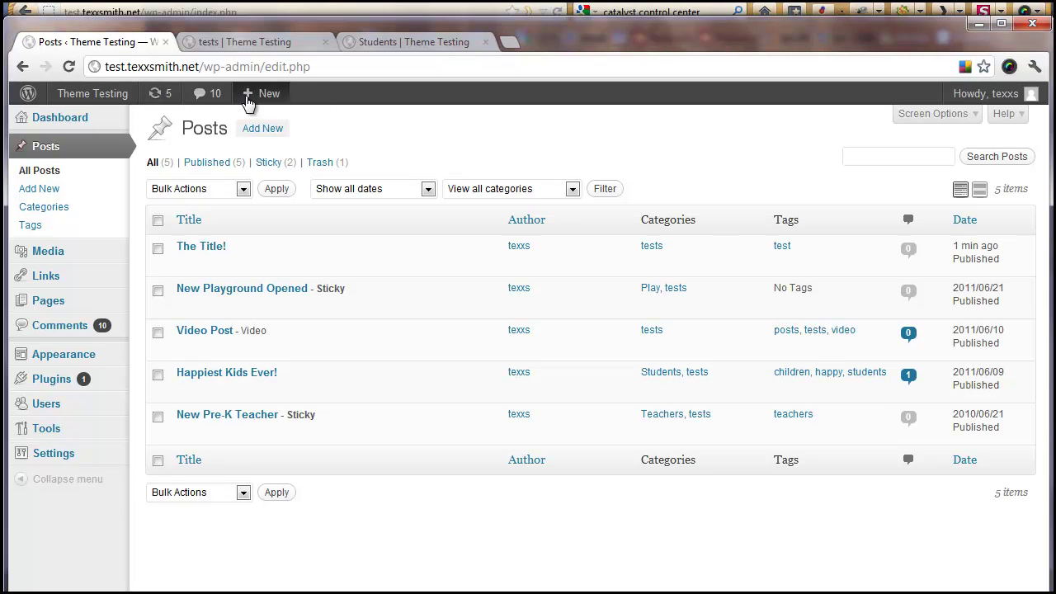
pyautogui.moveTo(127, 66); pyautogui.dragTo(181, 69)
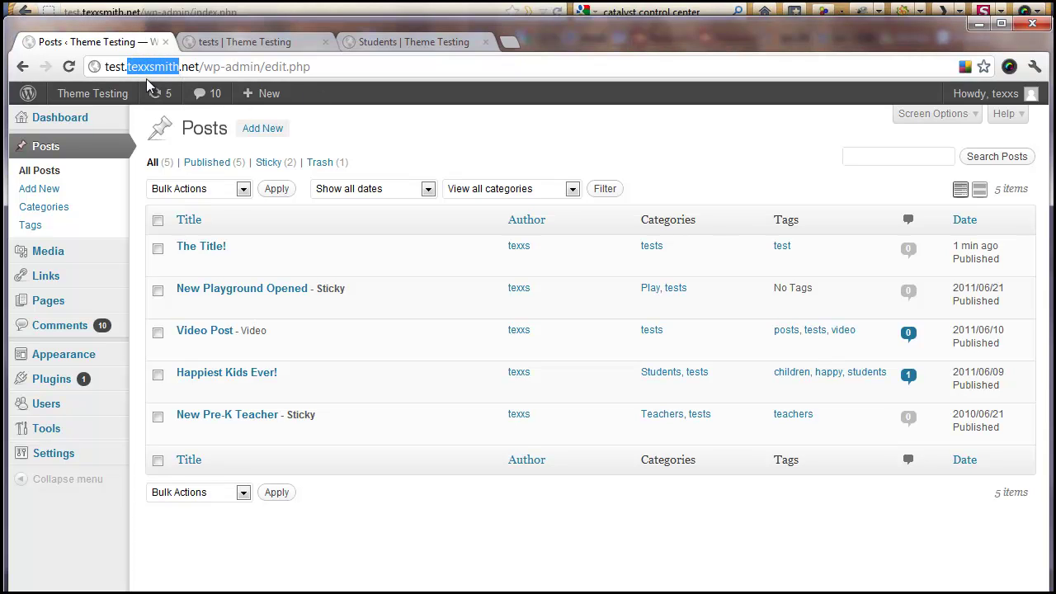